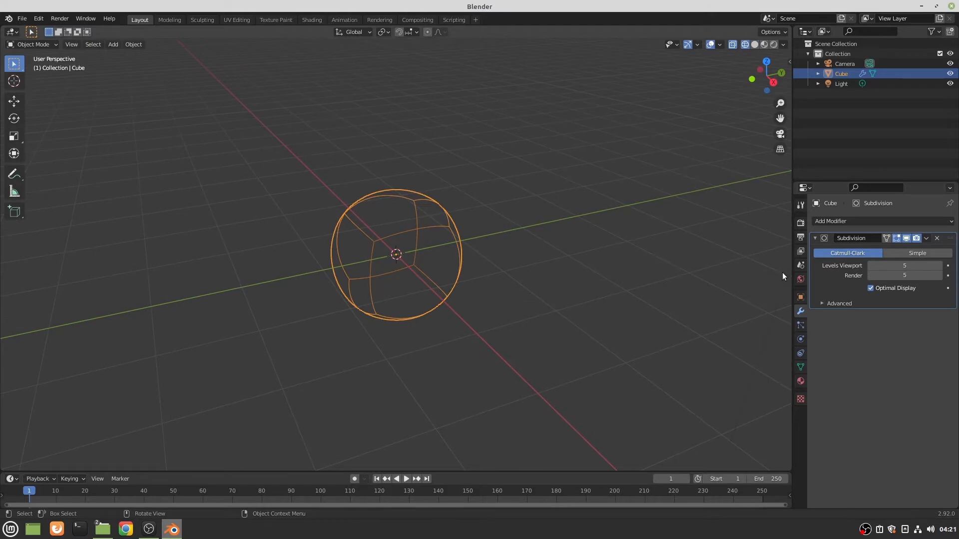
- Turn off Optimal Display in the Subdivision modifier to show the full wireframe of the subdivided cube
{"action": "left_click", "coordinate": [870, 288]}
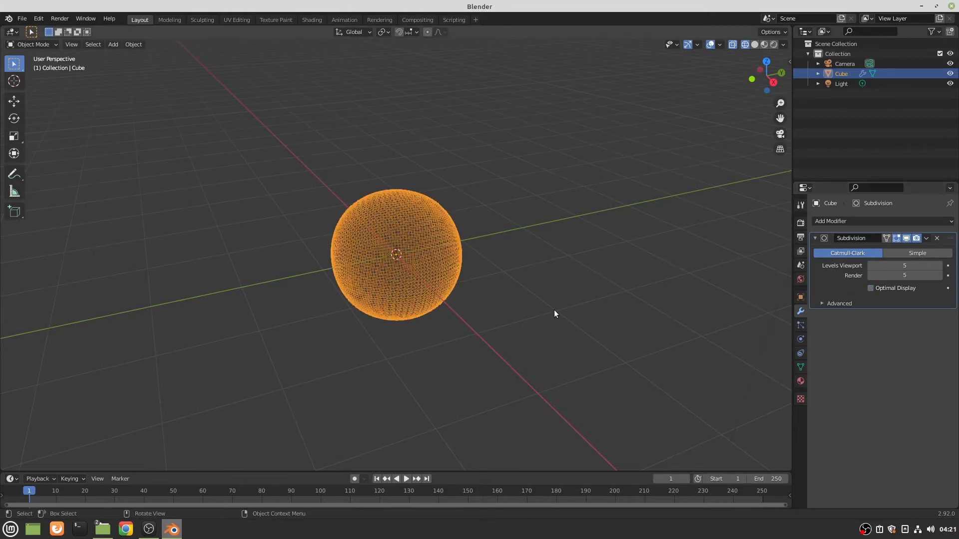
{"action": "scroll", "coordinate": [554, 313], "scroll_direction": "down", "scroll_amount": 2}
{"action": "scroll", "coordinate": [554, 314], "scroll_direction": "up", "scroll_amount": 4}
{"action": "mouse_move", "coordinate": [585, 229]}
{"action": "middle_mouse_down"}
{"action": "mouse_move", "coordinate": [466, 256]}
{"action": "mouse_move", "coordinate": [593, 244]}
{"action": "middle_mouse_up"}
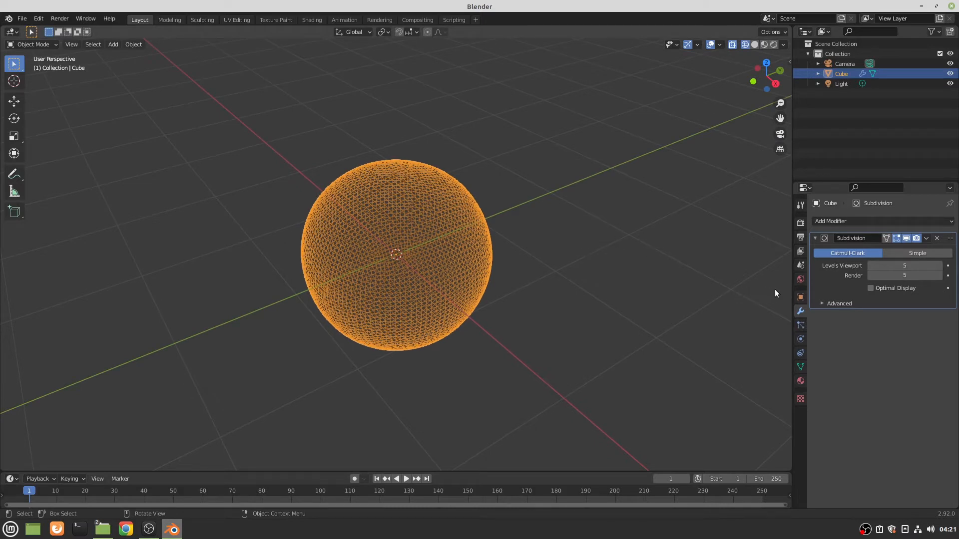
- Add a Displace modifier to the cube and give it a new texture of type Clouds
{"action": "left_click", "coordinate": [843, 221]}
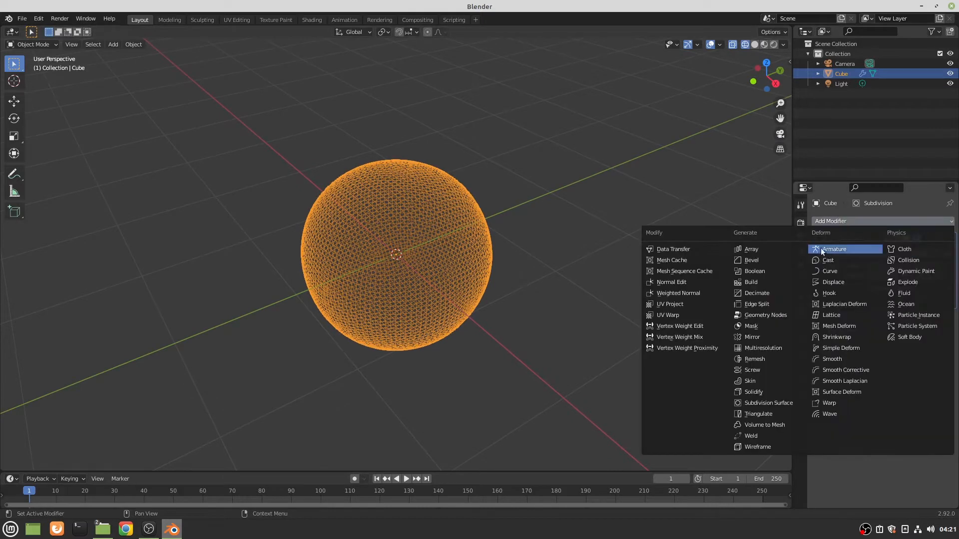
{"action": "left_click", "coordinate": [830, 282]}
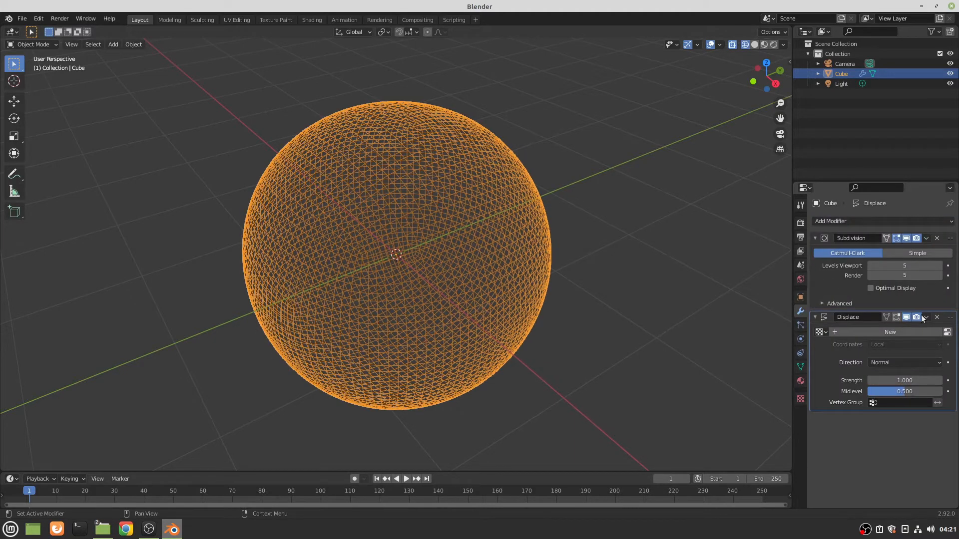
{"action": "left_click", "coordinate": [947, 332]}
{"action": "left_click", "coordinate": [882, 235]}
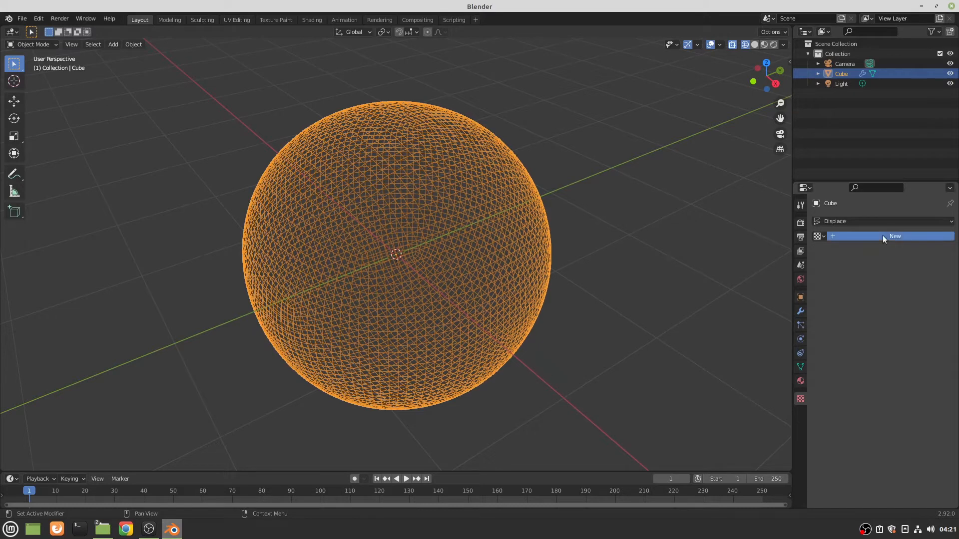
{"action": "left_click", "coordinate": [895, 251]}
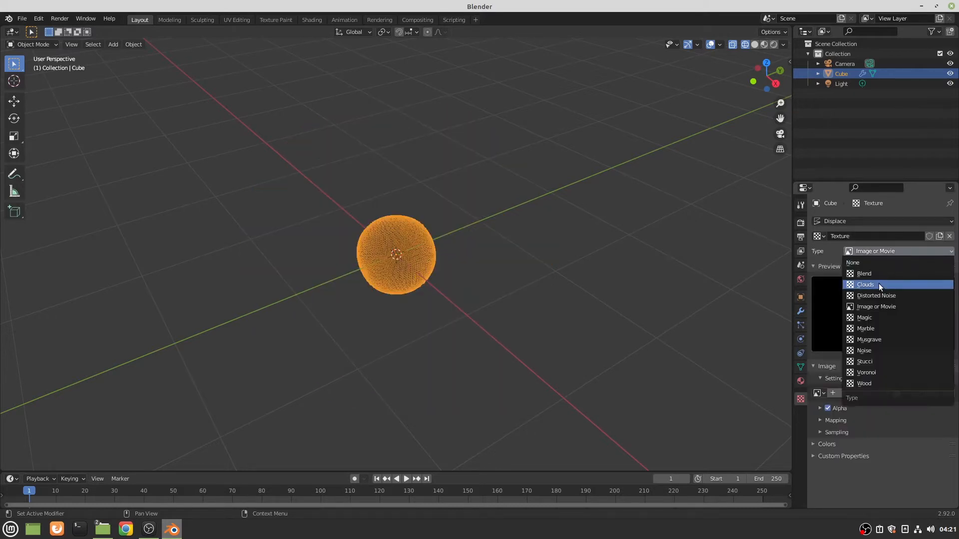
{"action": "left_click", "coordinate": [878, 282]}
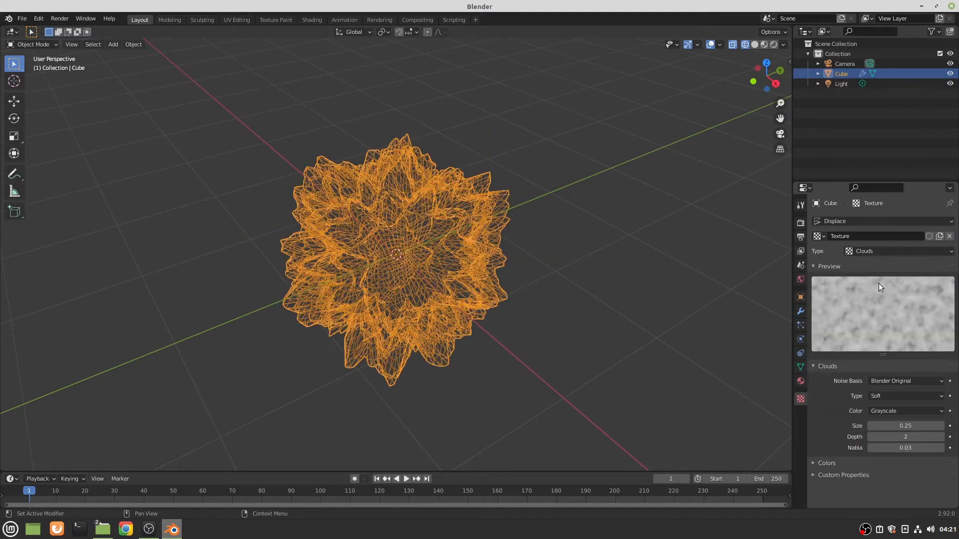
- Set the Clouds texture's size to 1.25 and its depth to 1
{"action": "left_click", "coordinate": [906, 424]}
{"action": "key", "text": "ctrl+a"}
{"action": "type", "text": "1.25"}
{"action": "key", "text": "Return"}
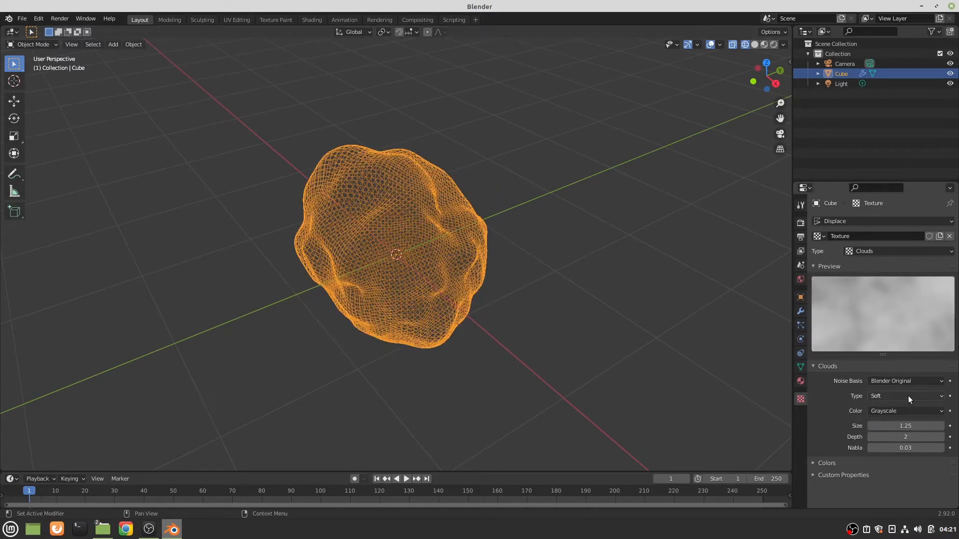
{"action": "left_click", "coordinate": [871, 437]}
{"action": "left_click", "coordinate": [870, 436]}
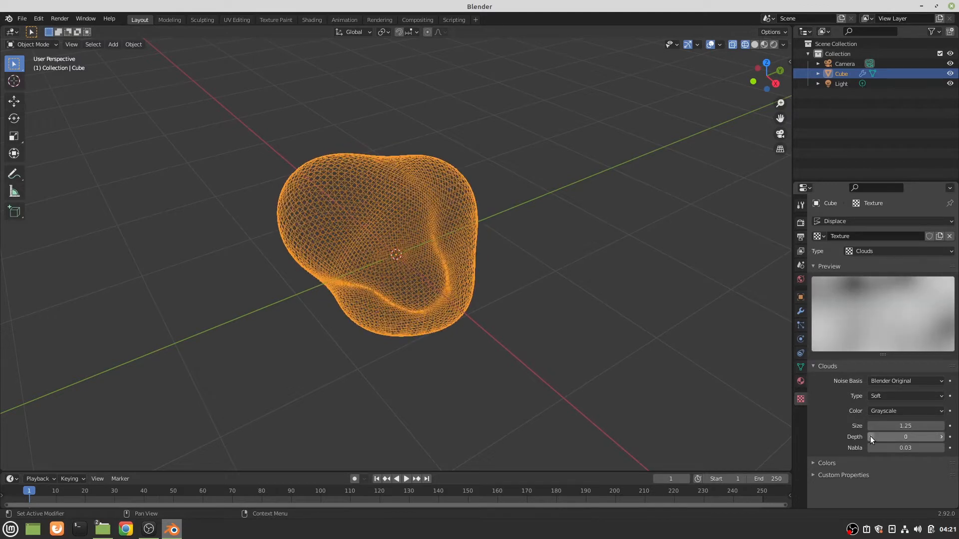
{"action": "key", "text": "ctrl+z"}
- Change the Clouds texture's noise type to Hard, keeping the color mode on Grayscale
{"action": "left_click", "coordinate": [881, 410]}
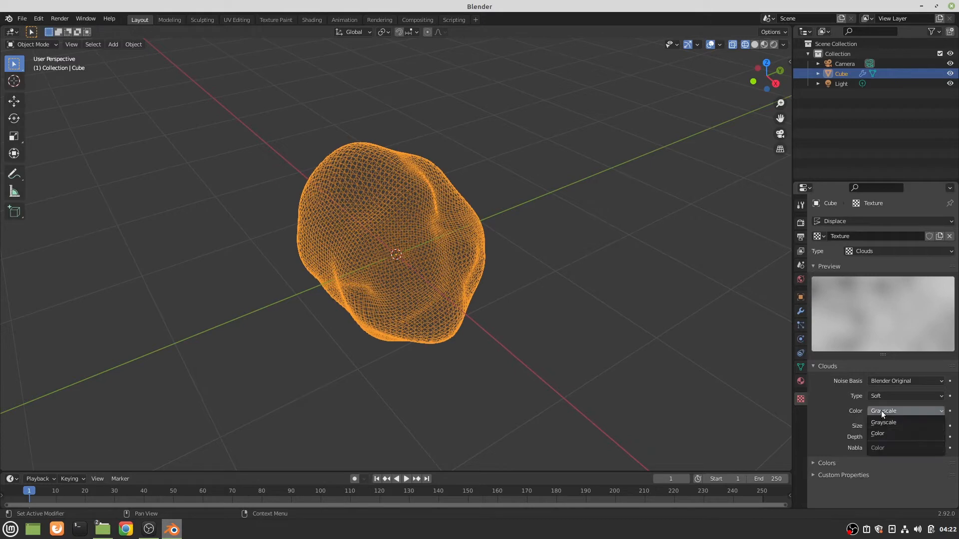
{"action": "left_click", "coordinate": [882, 395]}
{"action": "left_click", "coordinate": [883, 396]}
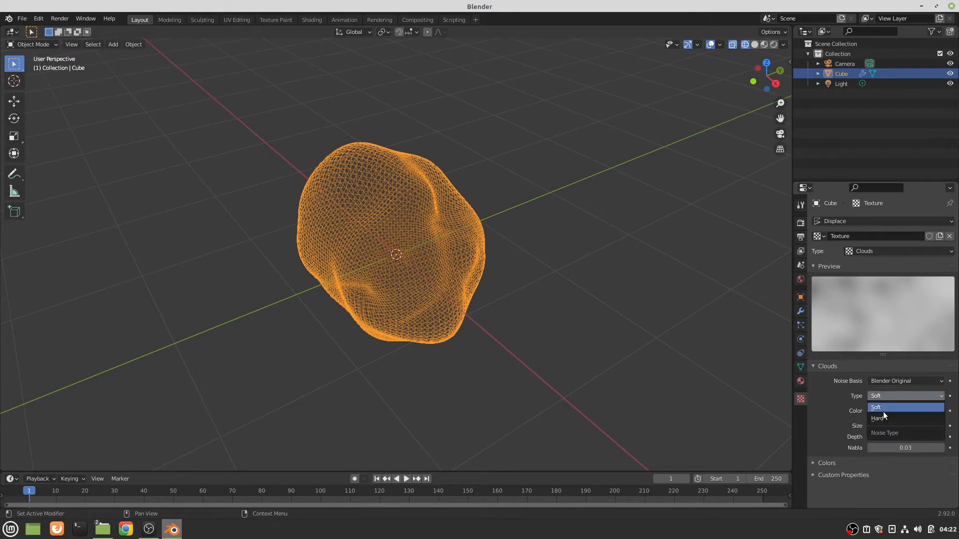
{"action": "left_click", "coordinate": [883, 419]}
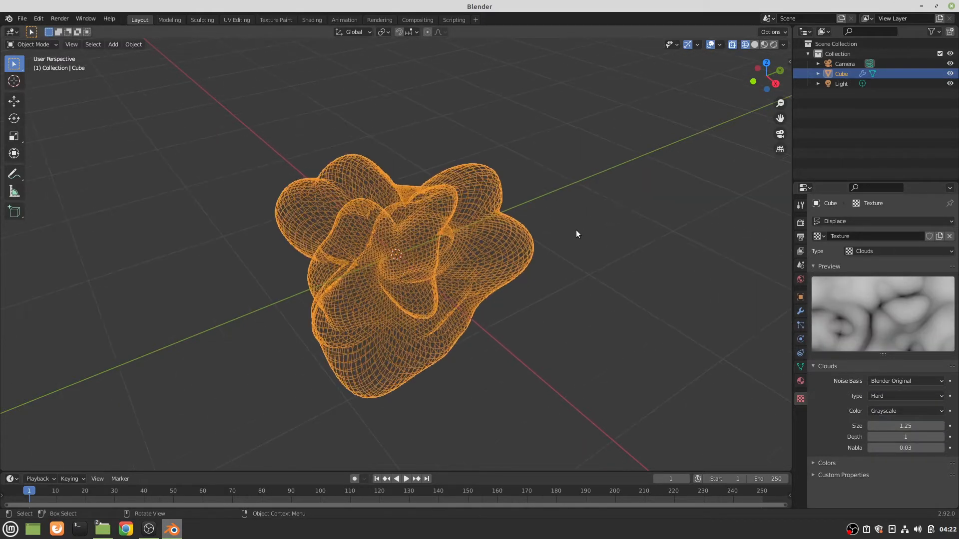
{"action": "mouse_move", "coordinate": [581, 231]}
{"action": "middle_mouse_down"}
{"action": "mouse_move", "coordinate": [511, 235]}
{"action": "mouse_move", "coordinate": [466, 176]}
{"action": "mouse_move", "coordinate": [588, 222]}
{"action": "middle_mouse_up"}
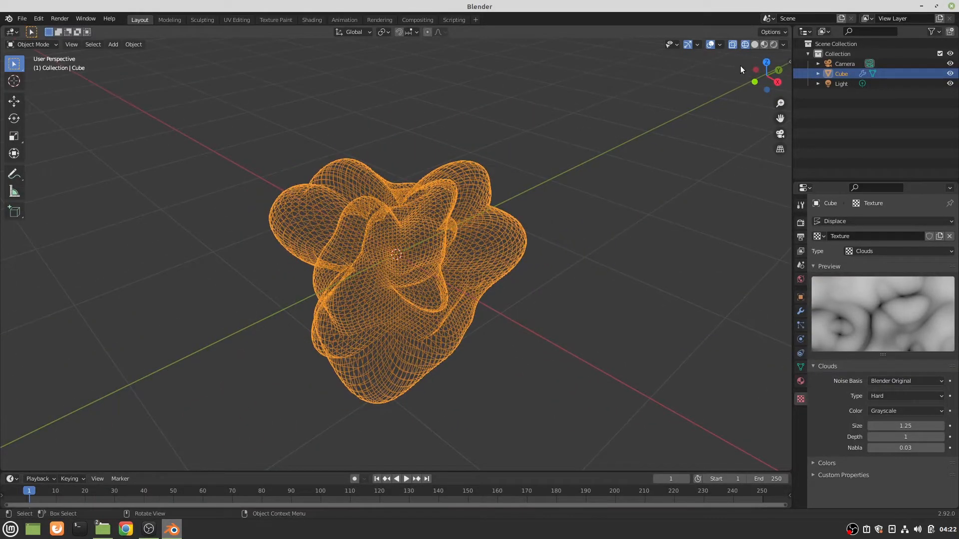
- Display the viewport in rendered shading and shade the displaced cube smooth
{"action": "left_click", "coordinate": [773, 44]}
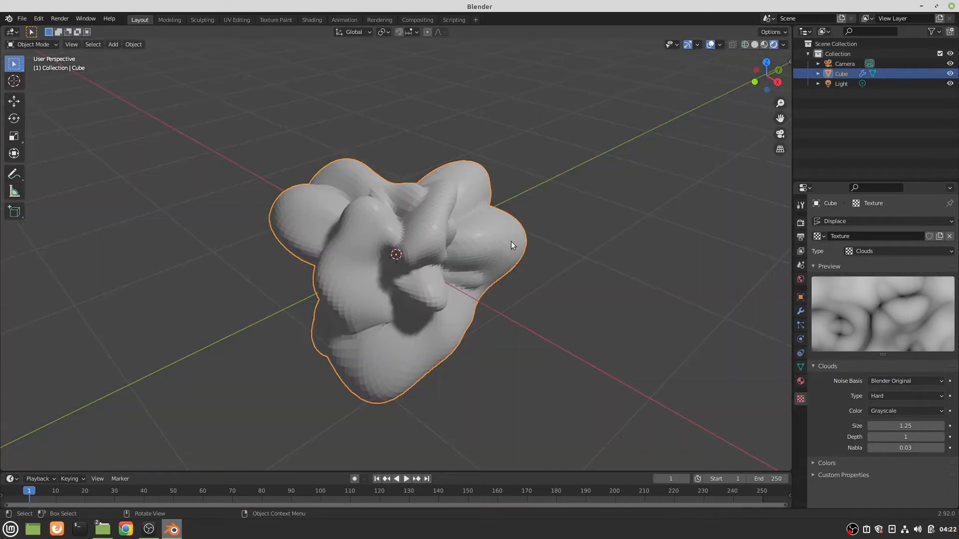
{"action": "right_click", "coordinate": [445, 244]}
{"action": "left_click", "coordinate": [444, 245]}
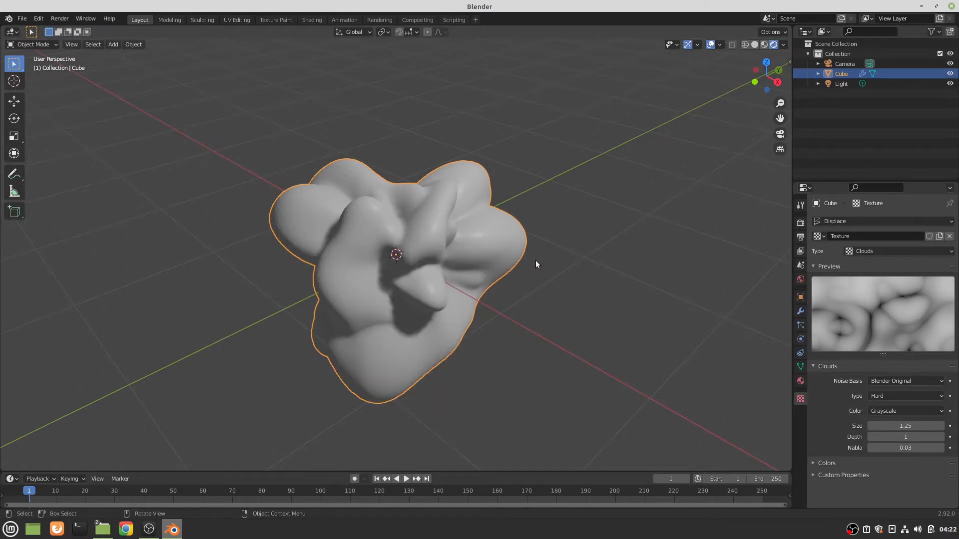
{"action": "middle_click_drag", "start_coordinate": [535, 264], "coordinate": [511, 252]}
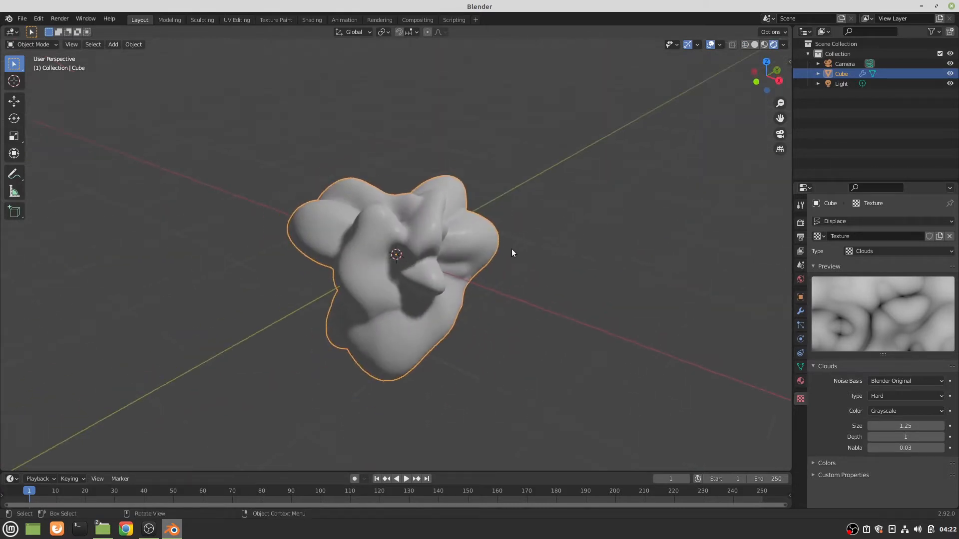
{"action": "scroll", "coordinate": [511, 247], "scroll_direction": "down", "scroll_amount": 2}
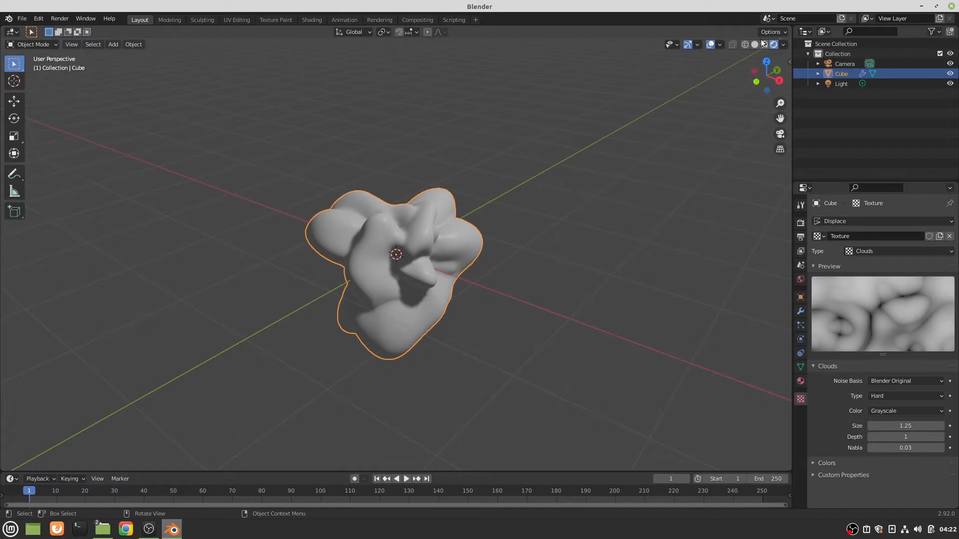
- Return the viewport to wireframe shading and add a plain-axes empty at the world origin
{"action": "left_click", "coordinate": [743, 46]}
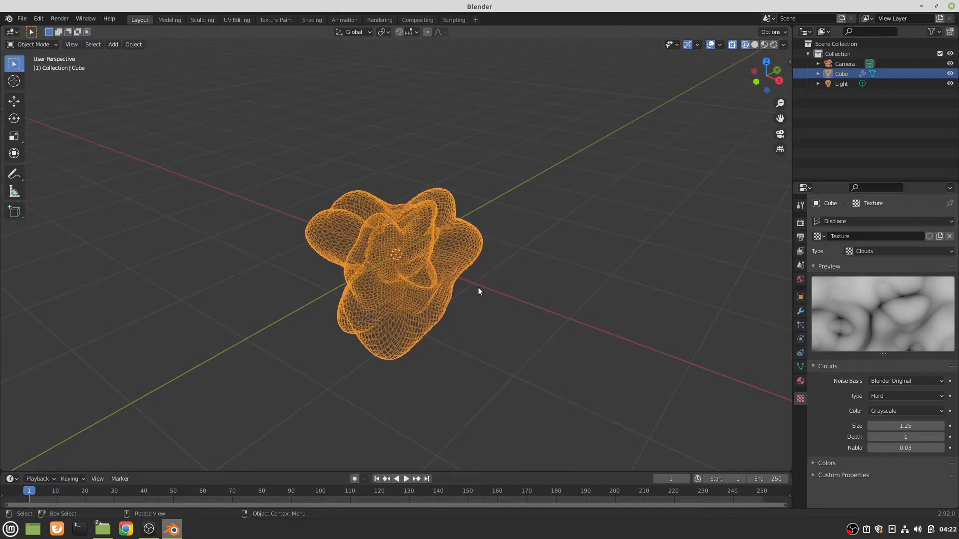
{"action": "key", "text": "shift+a"}
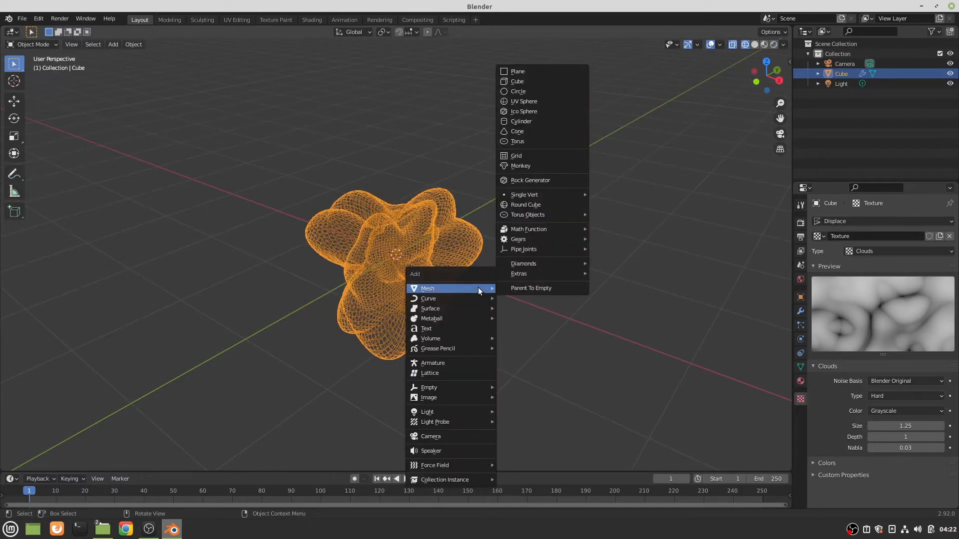
{"action": "left_click", "coordinate": [512, 388]}
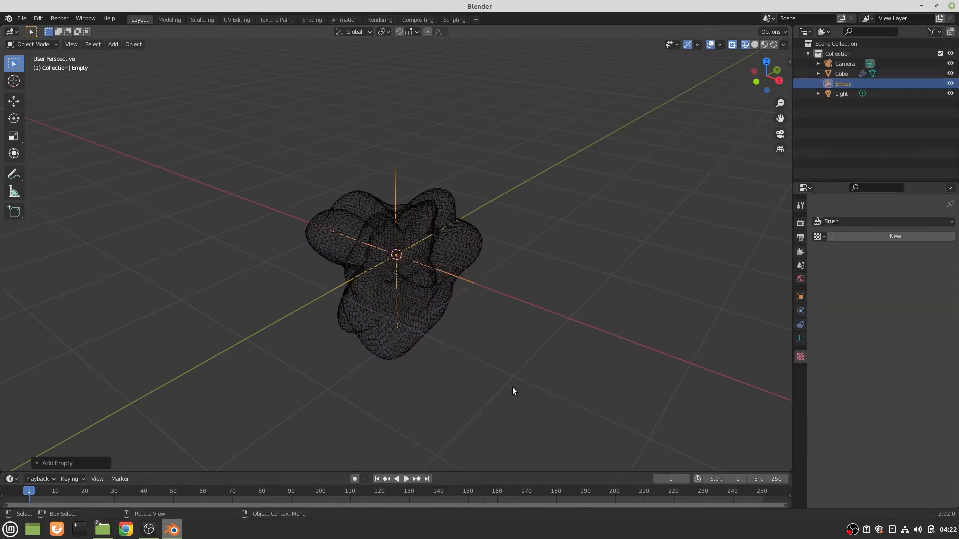
- Set the cube's Displace texture coordinates to Object and assign the Empty as the coordinate object
{"action": "left_click", "coordinate": [432, 264]}
{"action": "left_click", "coordinate": [801, 311]}
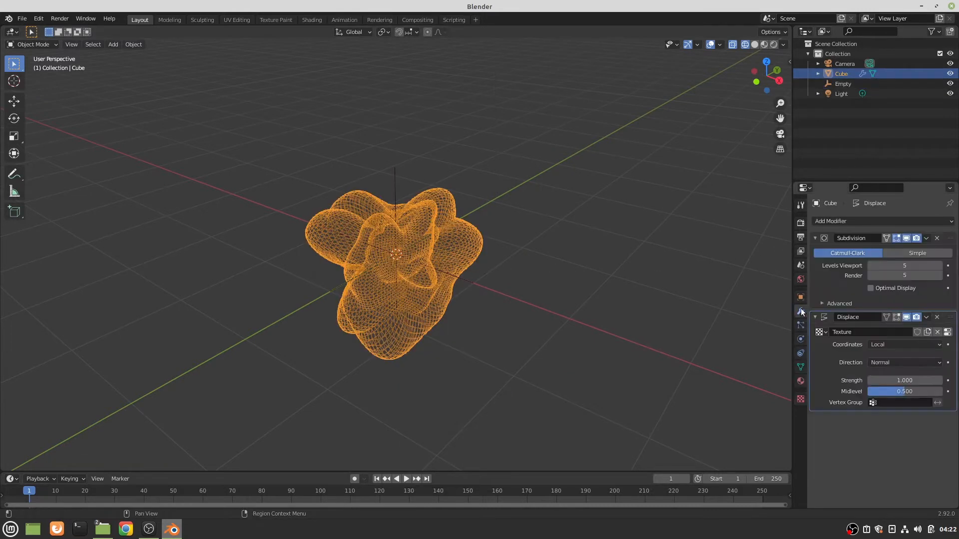
{"action": "left_click", "coordinate": [933, 345]}
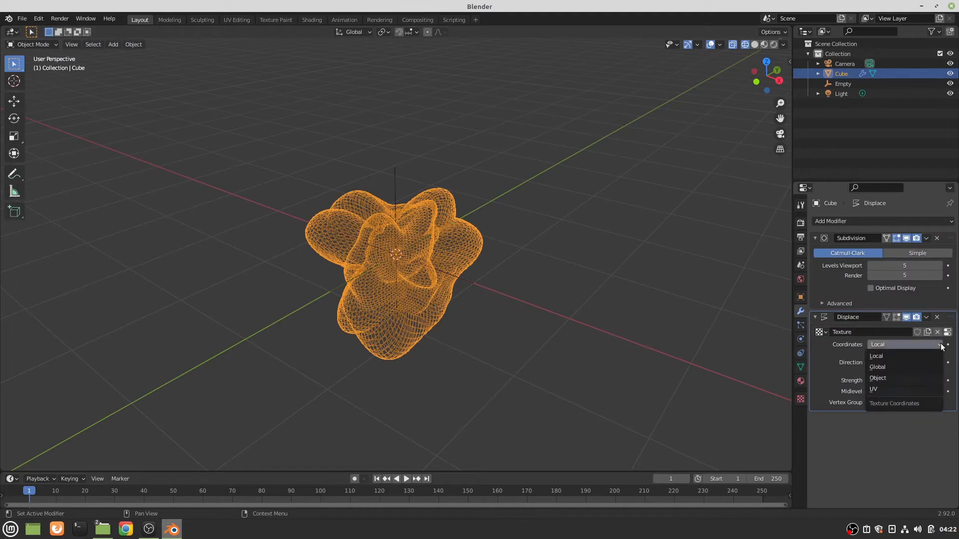
{"action": "left_click", "coordinate": [916, 379]}
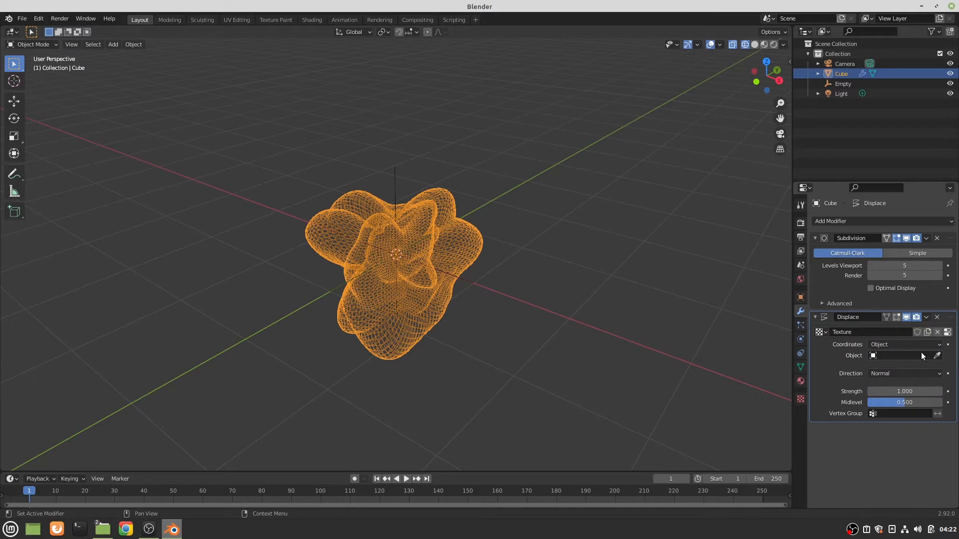
{"action": "left_click", "coordinate": [920, 355]}
{"action": "left_click", "coordinate": [894, 377]}
- Test the displacement by moving the empty freely around the cube, and undo the move
{"action": "left_click", "coordinate": [395, 205]}
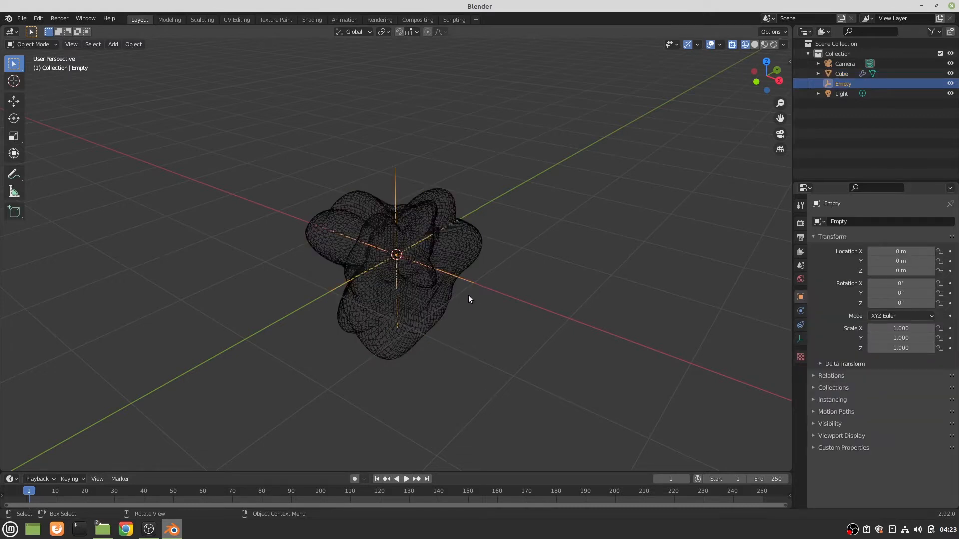
{"action": "key", "text": "g"}
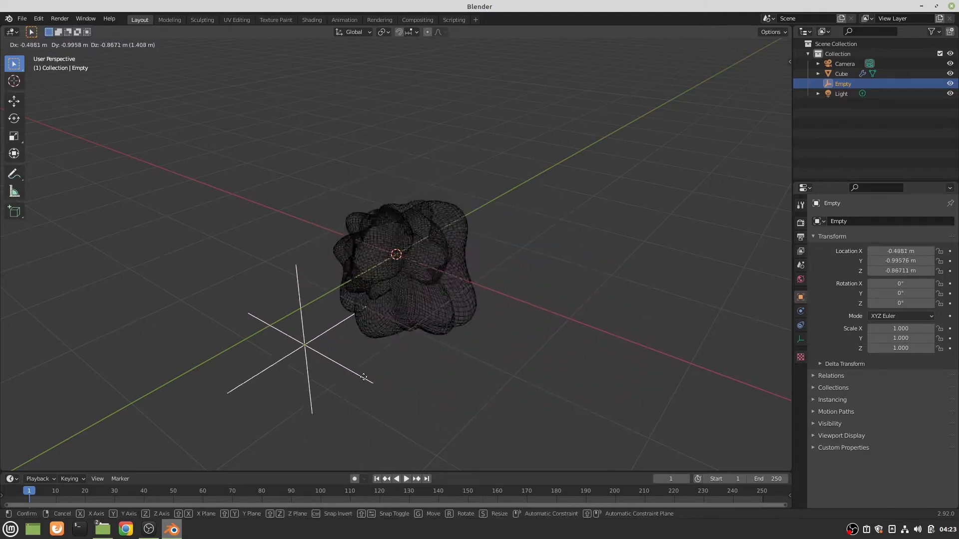
{"action": "left_click", "coordinate": [574, 256]}
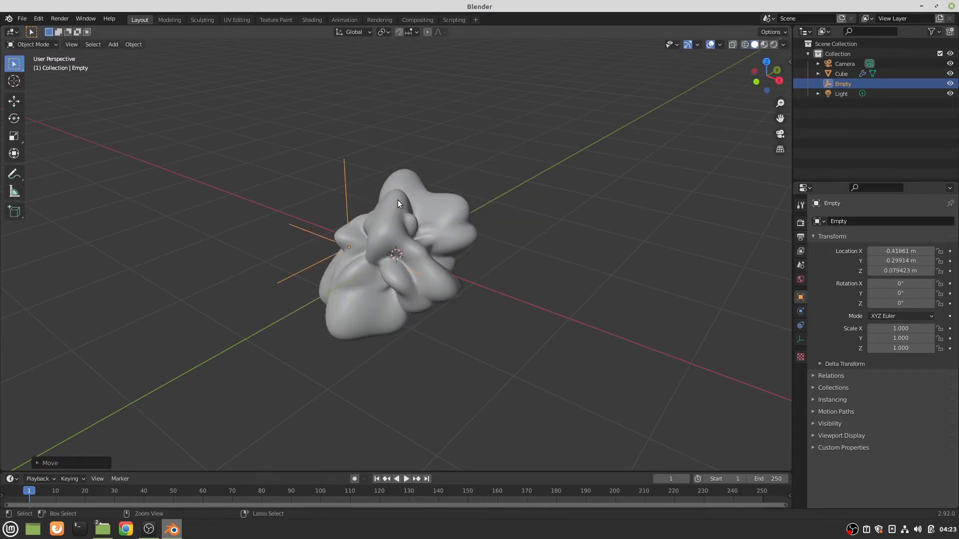
{"action": "key", "text": "ctrl+z"}
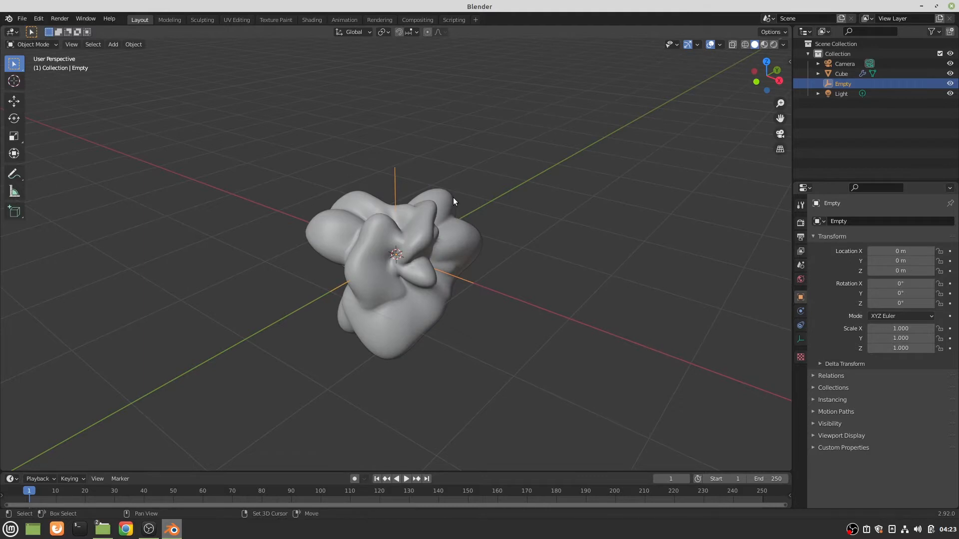
- Add a Bezier circle at the origin and scale it up until it widely surrounds the displaced cube
{"action": "key", "text": "shift+a"}
{"action": "mouse_move", "coordinate": [439, 107]}
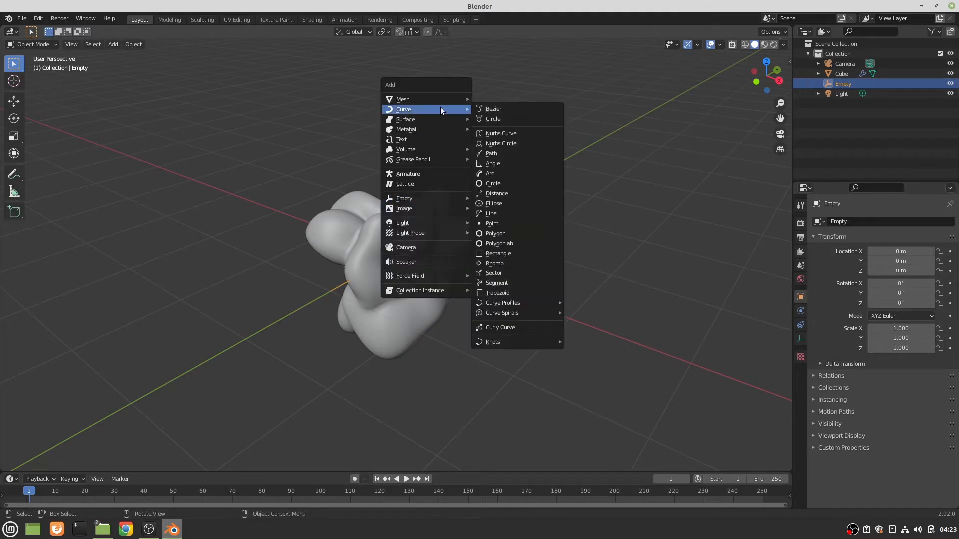
{"action": "left_click", "coordinate": [487, 118]}
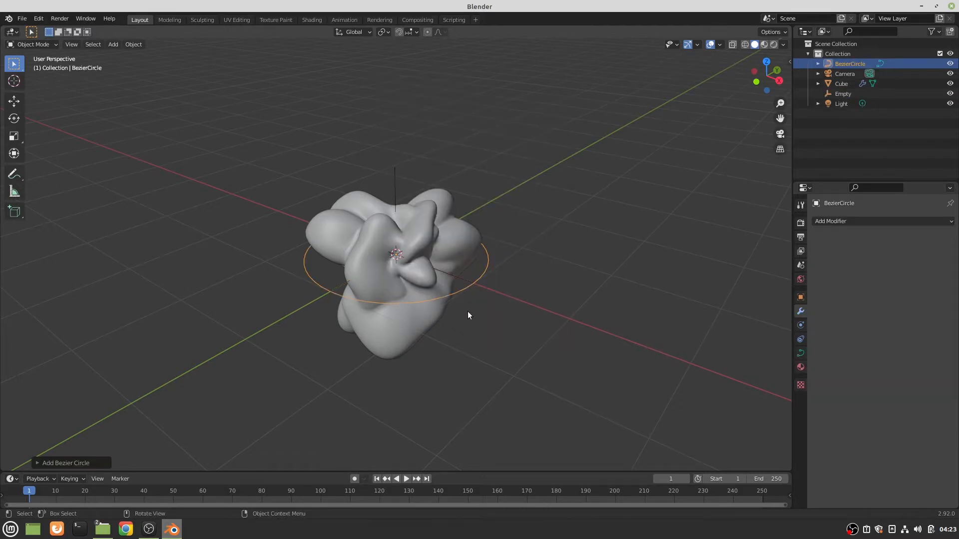
{"action": "key", "text": "s"}
{"action": "left_click", "coordinate": [572, 365]}
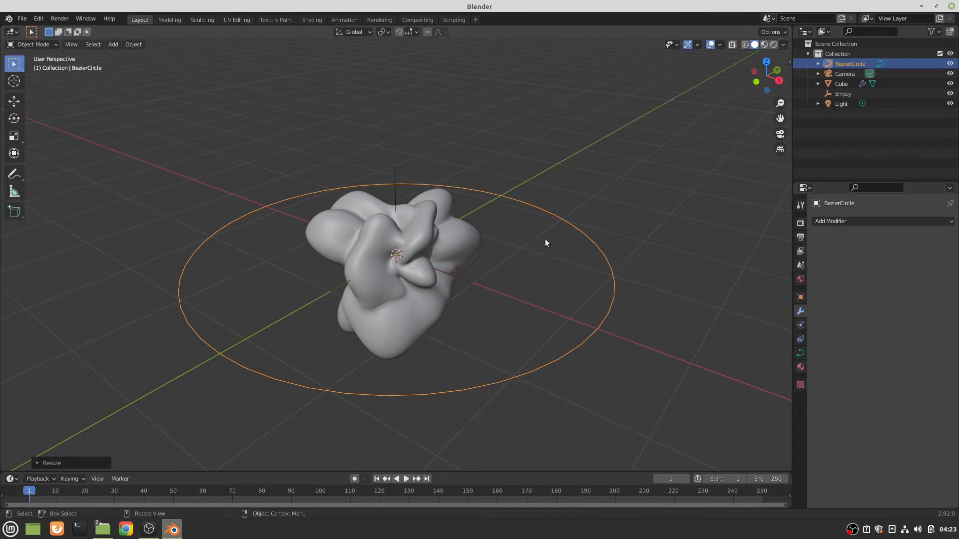
- Add a Follow Path constraint to the empty with BezierCircle as its target
{"action": "left_click", "coordinate": [395, 200]}
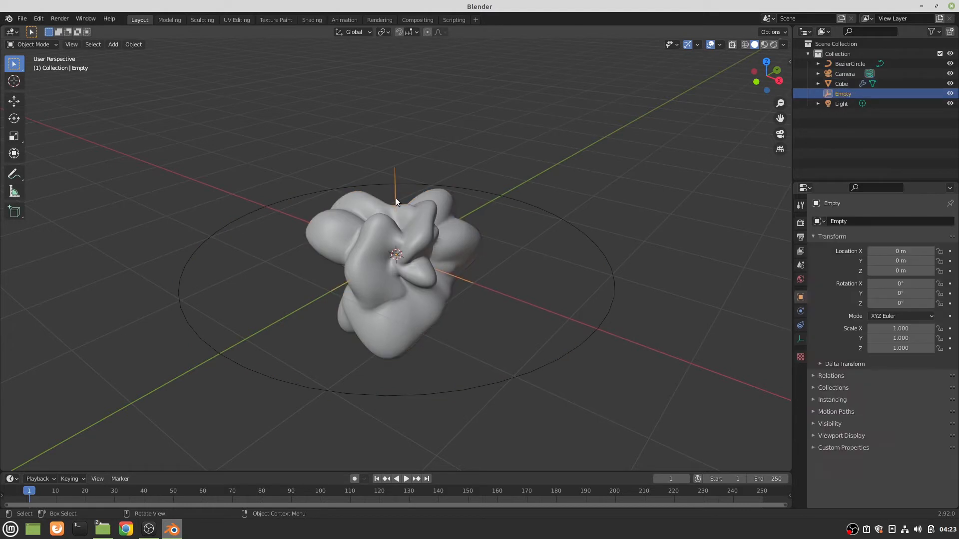
{"action": "left_click", "coordinate": [799, 326]}
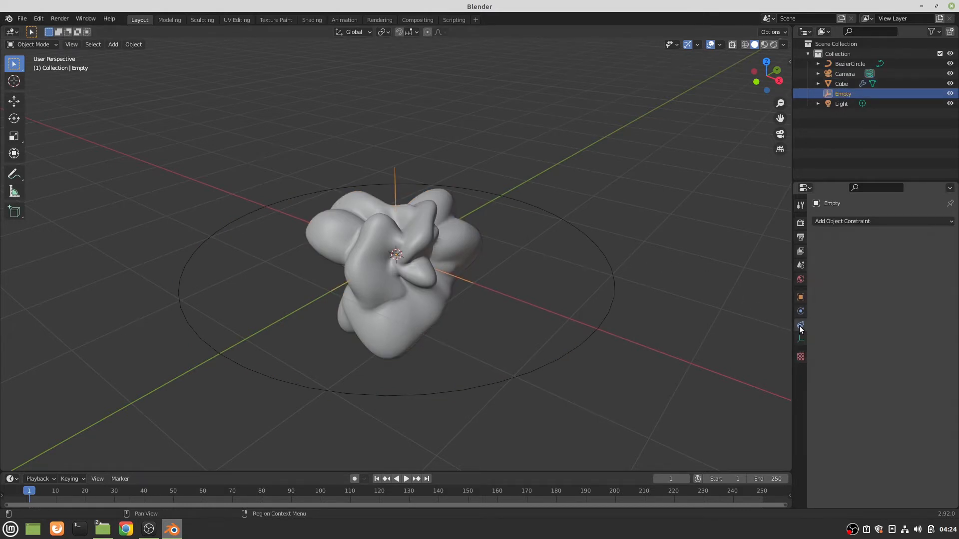
{"action": "left_click", "coordinate": [864, 222]}
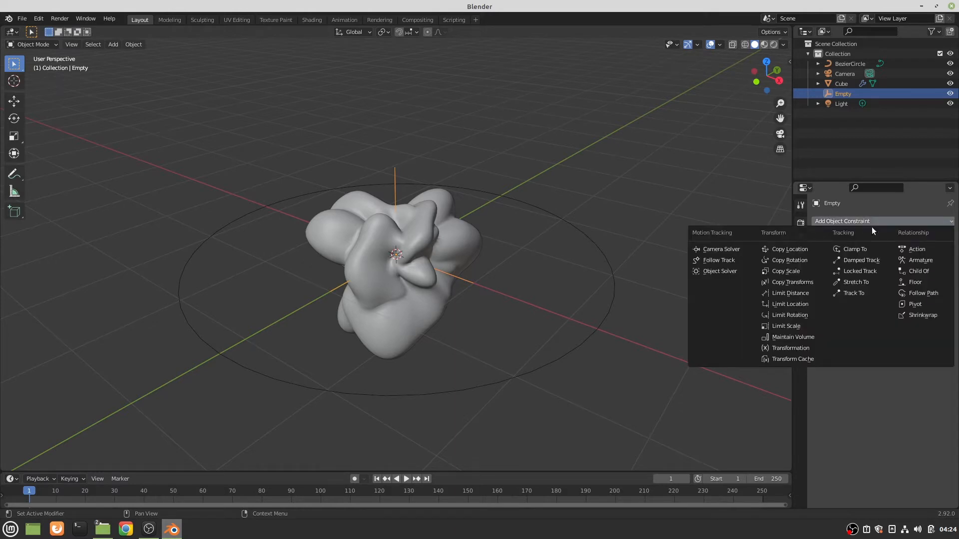
{"action": "left_click", "coordinate": [918, 294]}
{"action": "left_click", "coordinate": [886, 253]}
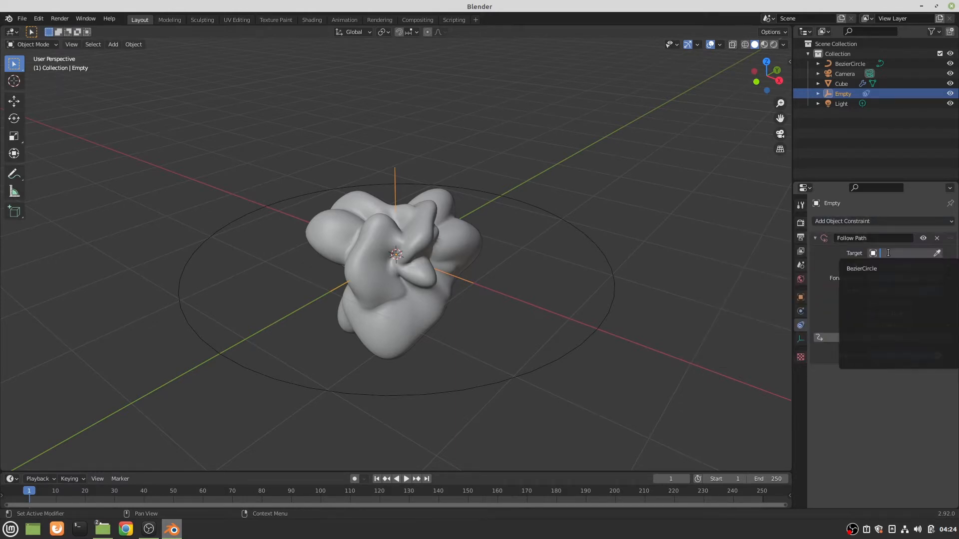
{"action": "left_click", "coordinate": [878, 268]}
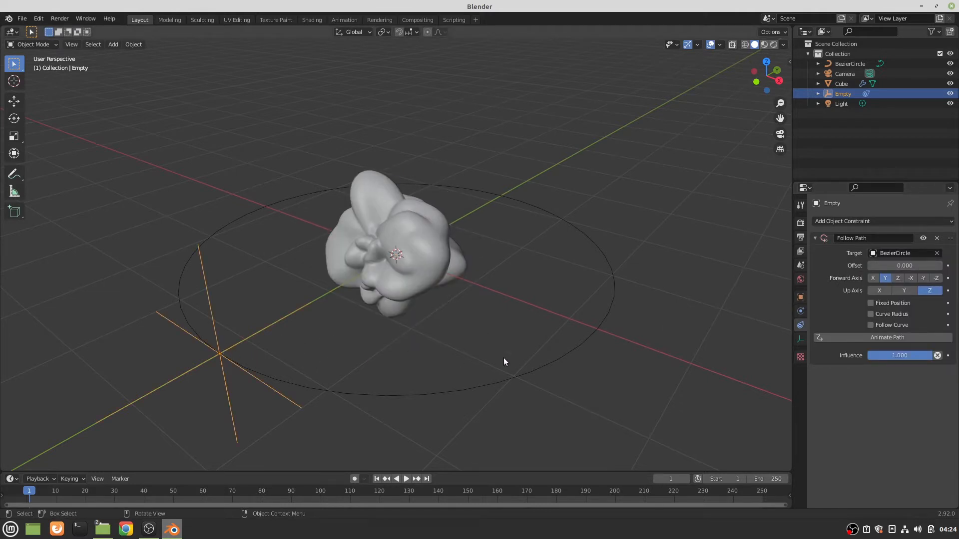
- Animate the empty's Follow Path constraint so it travels around the Bezier circle during playback
{"action": "left_click", "coordinate": [888, 338]}
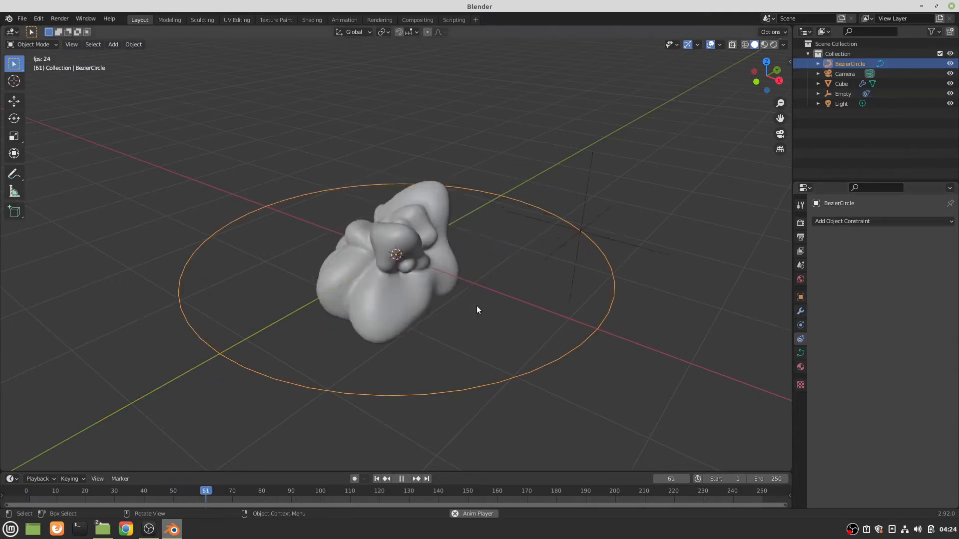
{"action": "left_click", "coordinate": [562, 332]}
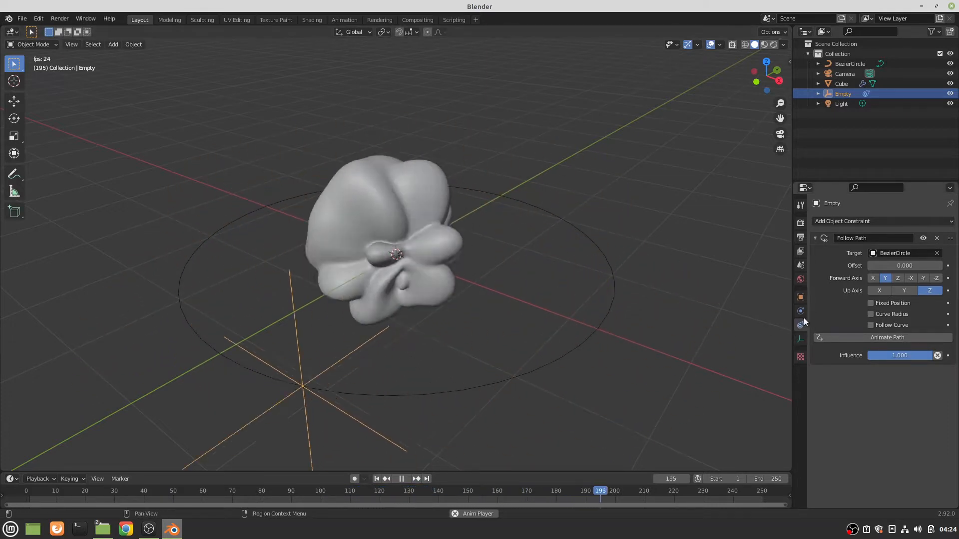
- Set the Bezier circle's path animation length to 250 frames and check the slower motion in playback
{"action": "left_click", "coordinate": [582, 349]}
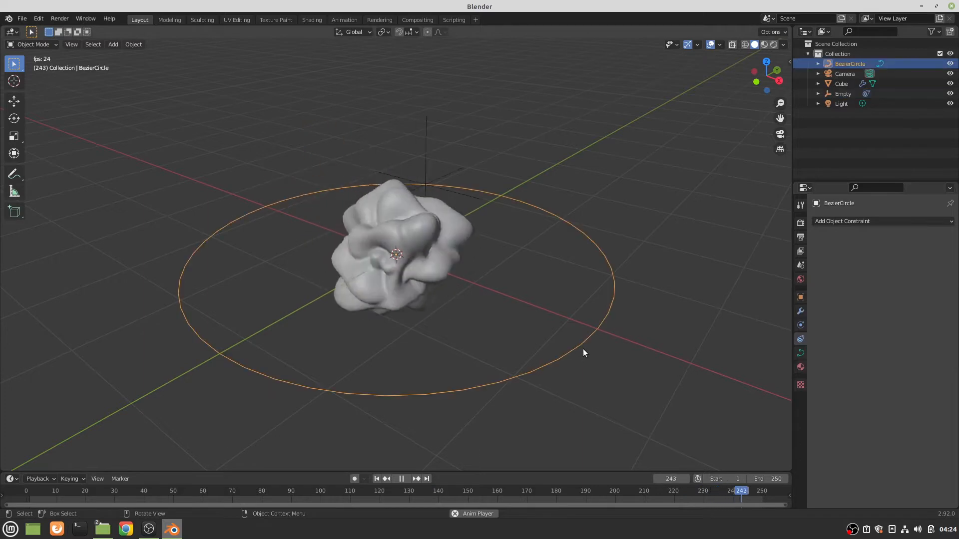
{"action": "left_click", "coordinate": [800, 354]}
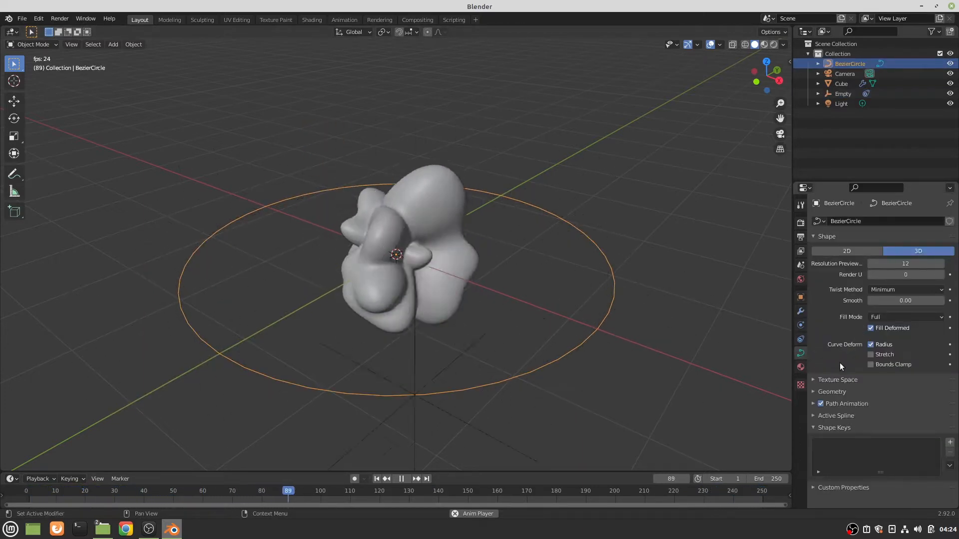
{"action": "left_click", "coordinate": [814, 401]}
{"action": "scroll", "coordinate": [817, 398], "scroll_direction": "down", "scroll_amount": 2}
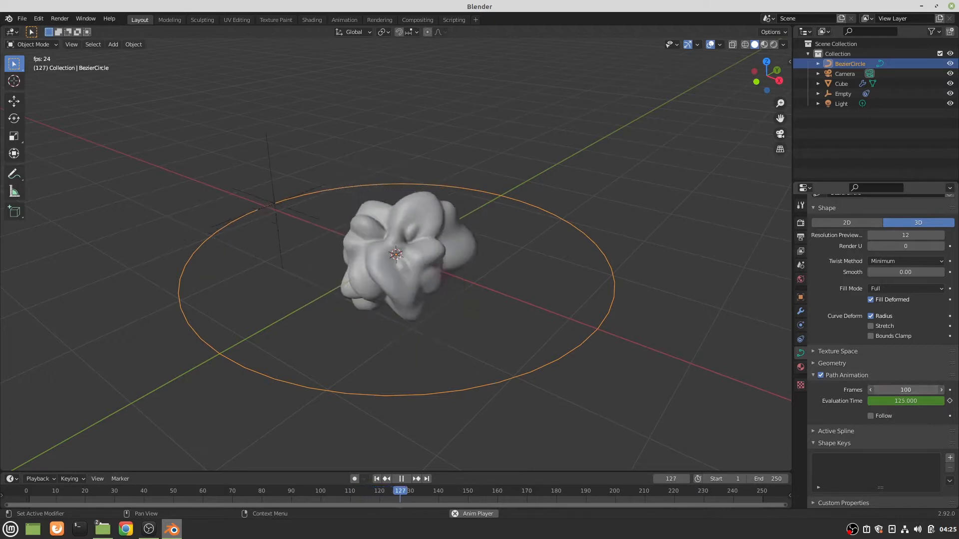
{"action": "left_click", "coordinate": [901, 389]}
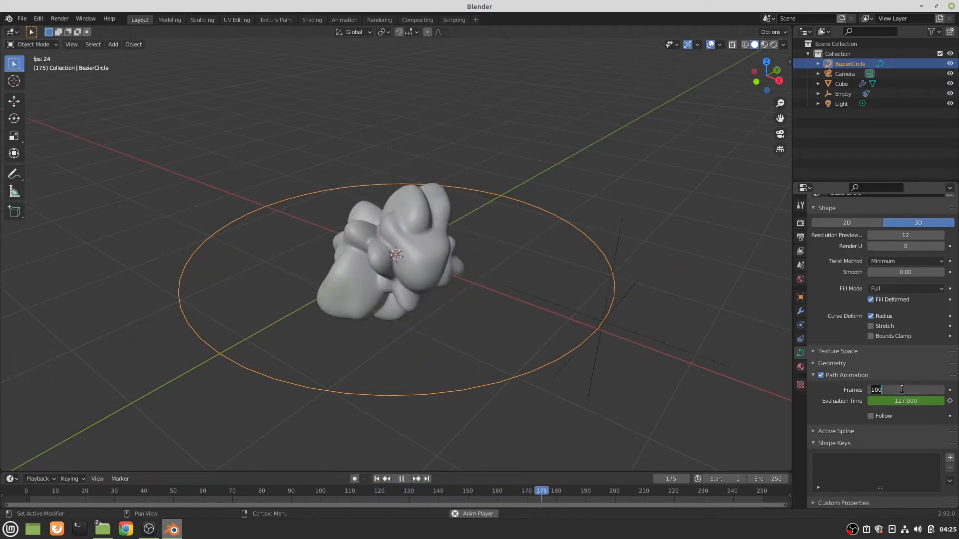
{"action": "type", "text": "250"}
{"action": "key", "text": "Return"}
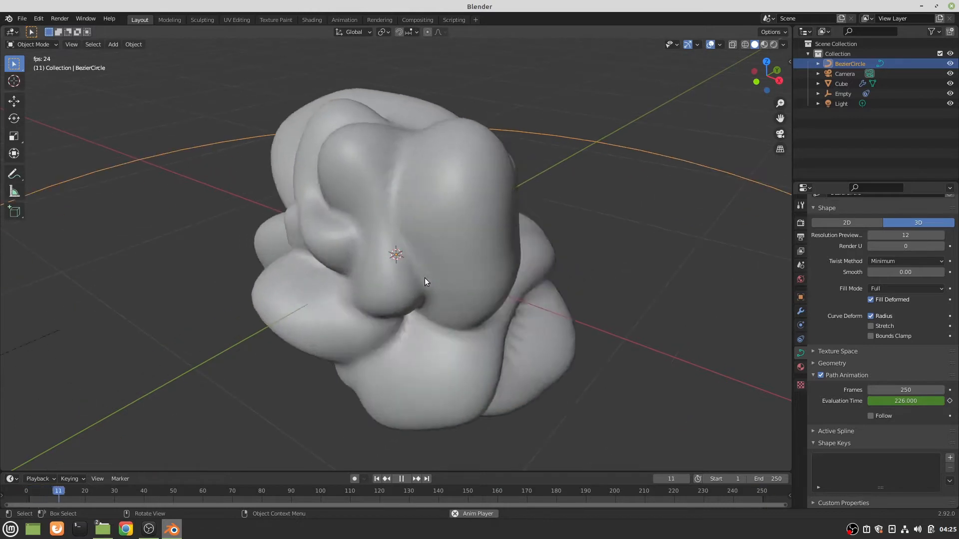
{"action": "key", "text": "space"}
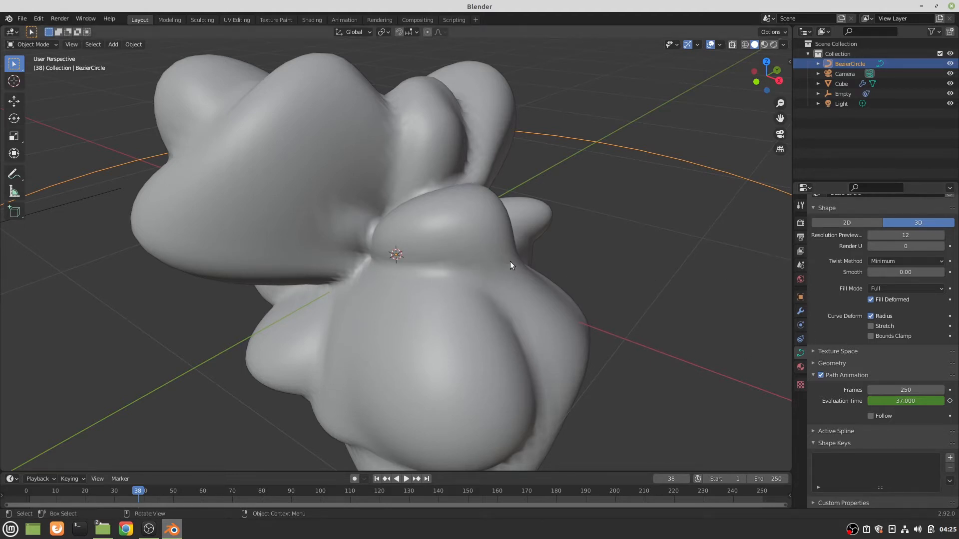
{"action": "key", "text": "space"}
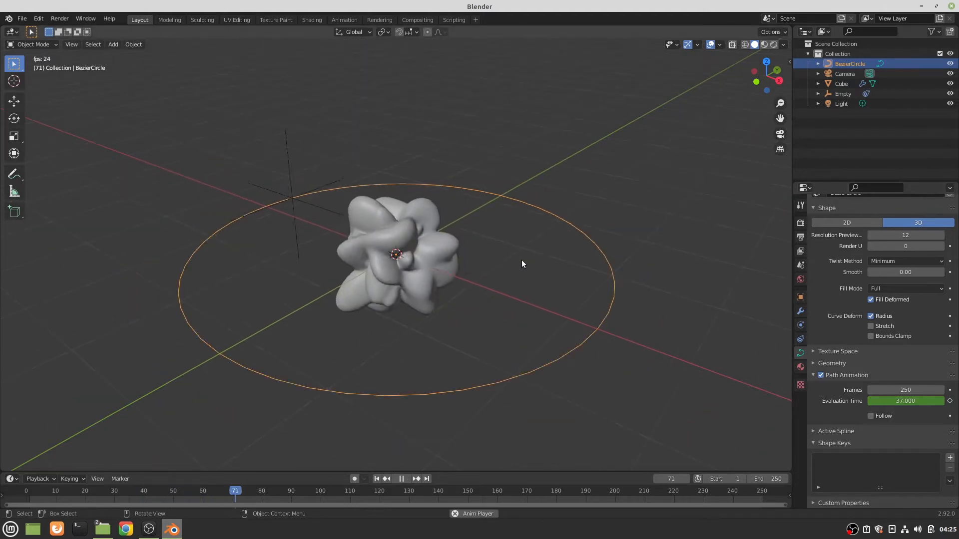
- Look through the camera and move it closer to the blob along its local Z axis
{"action": "key", "text": "KP_0"}
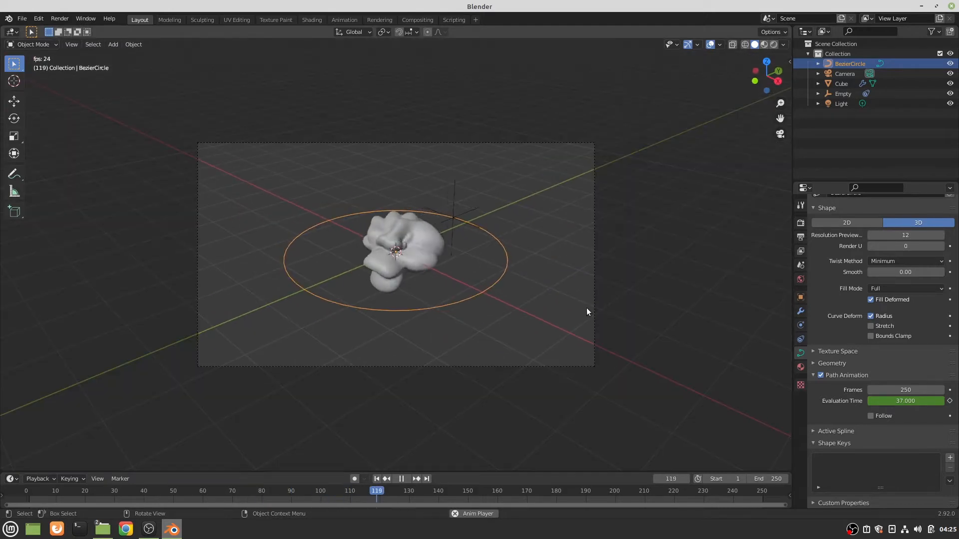
{"action": "left_click", "coordinate": [593, 307]}
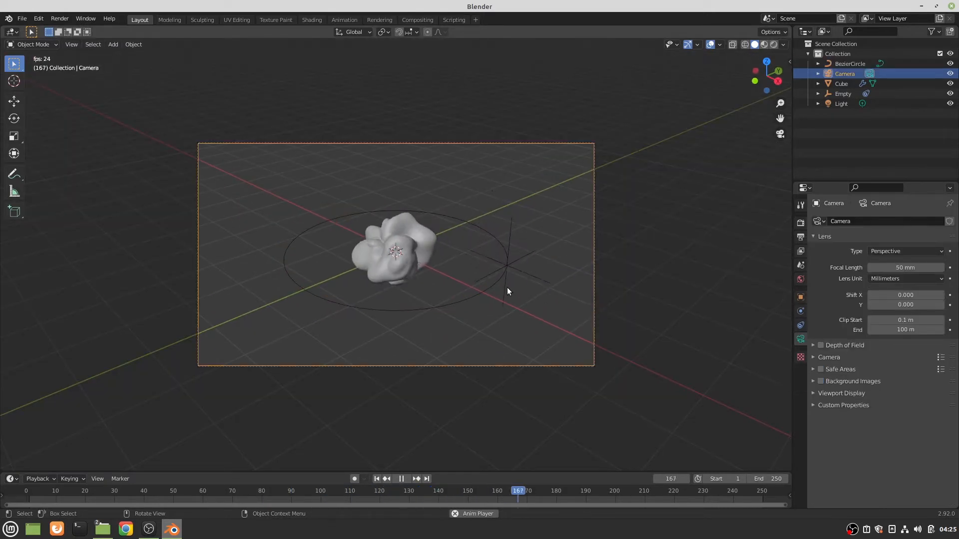
{"action": "key", "text": "g"}
{"action": "key", "text": "z"}
{"action": "key", "text": "z"}
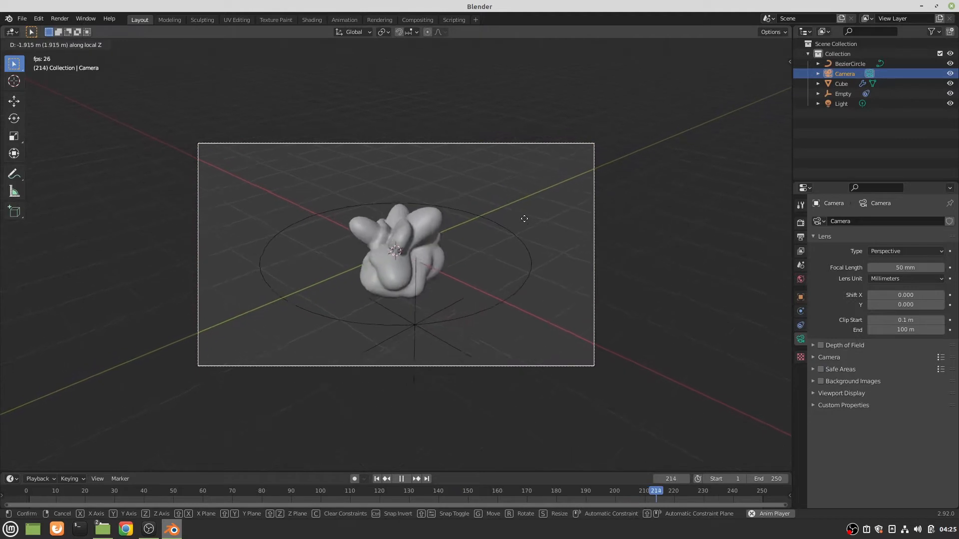
{"action": "left_click", "coordinate": [529, 213]}
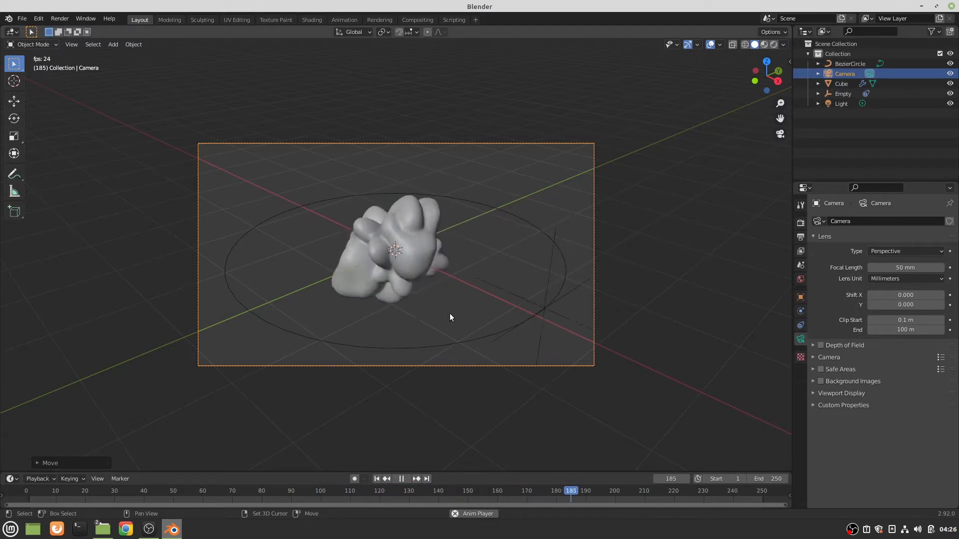
- Add a plane at the origin and rotate it freely until it faces the camera with roughly level edges
{"action": "key", "text": "shift+a"}
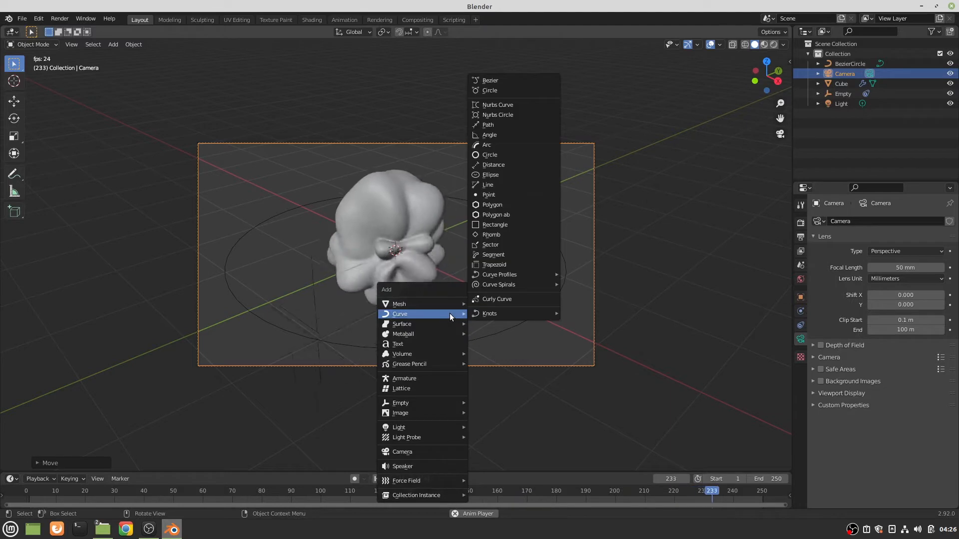
{"action": "mouse_move", "coordinate": [445, 301]}
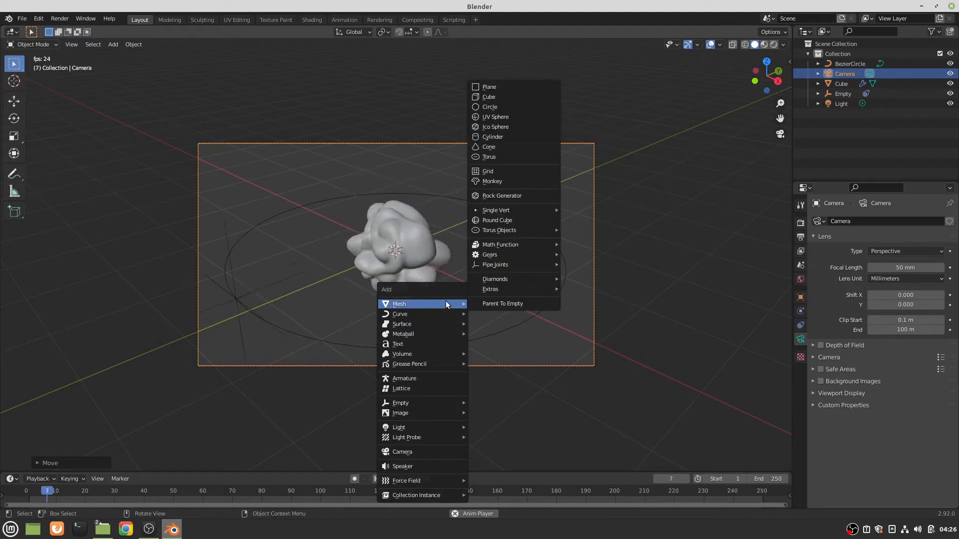
{"action": "left_click", "coordinate": [519, 87]}
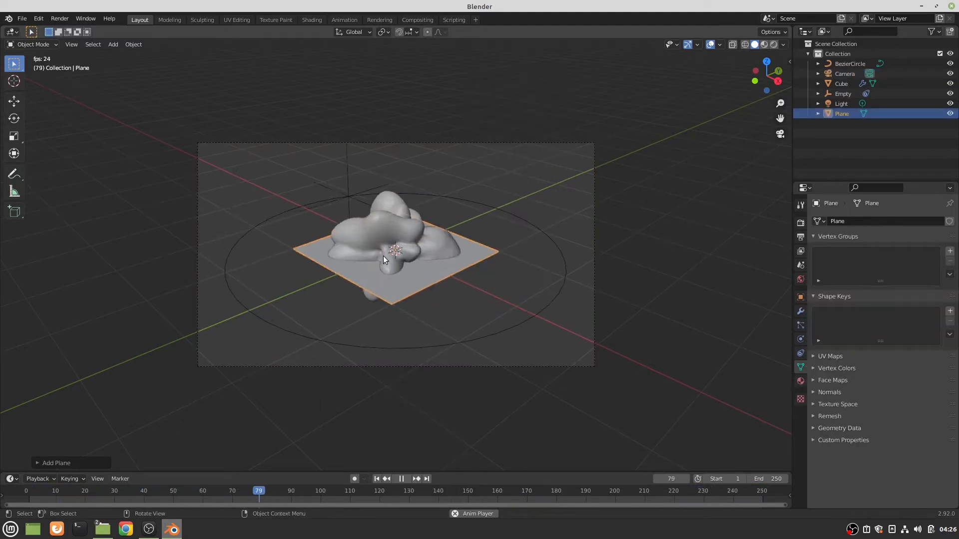
{"action": "key", "text": "r"}
{"action": "key", "text": "r"}
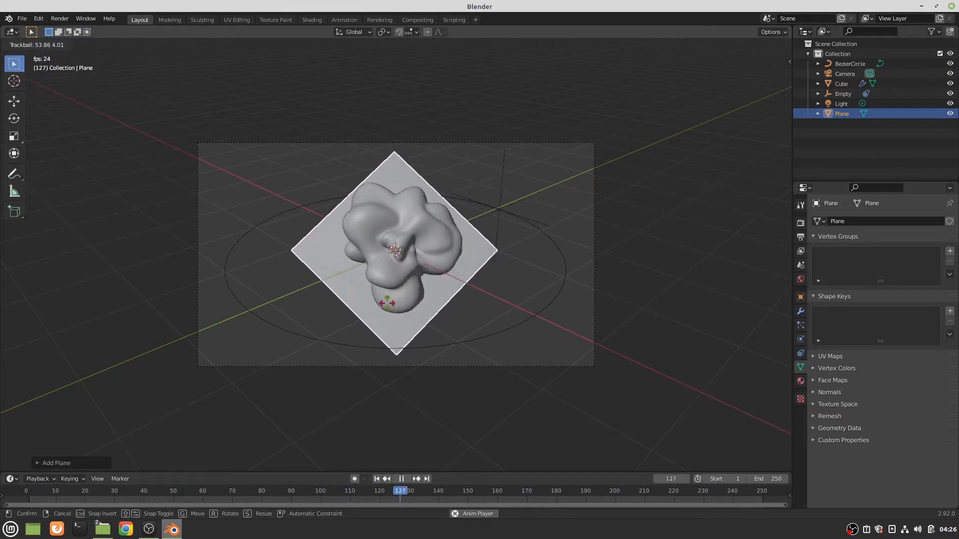
{"action": "left_click", "coordinate": [440, 300]}
{"action": "key", "text": "r"}
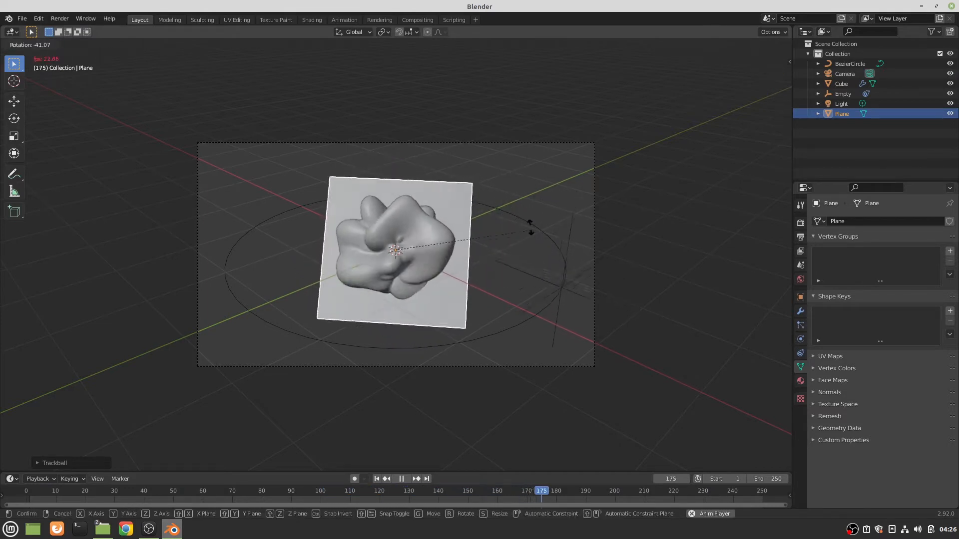
{"action": "left_click", "coordinate": [513, 233]}
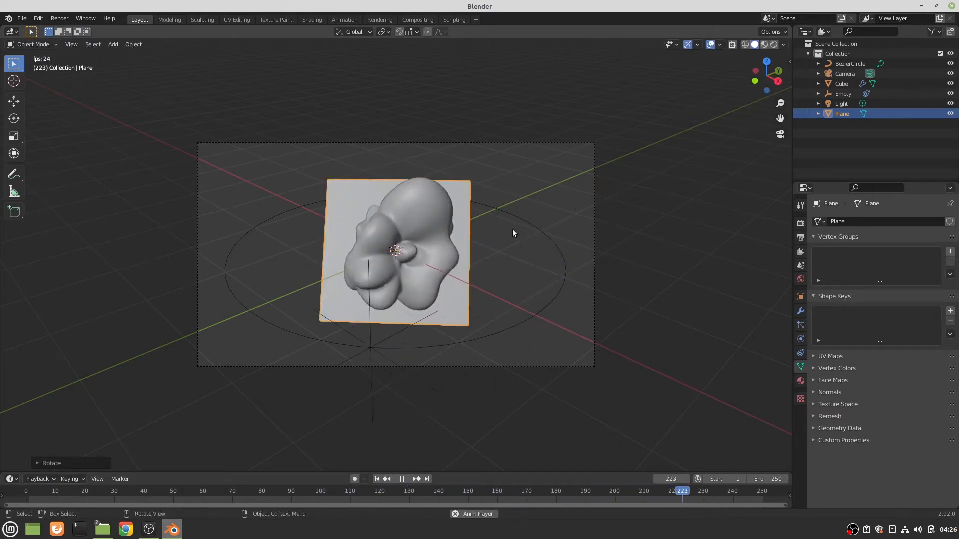
- Stretch the plane along its local X axis into a wide rectangle and scale it up about 3 times to fill the camera frame
{"action": "key", "text": "s"}
{"action": "key", "text": "x"}
{"action": "key", "text": "x"}
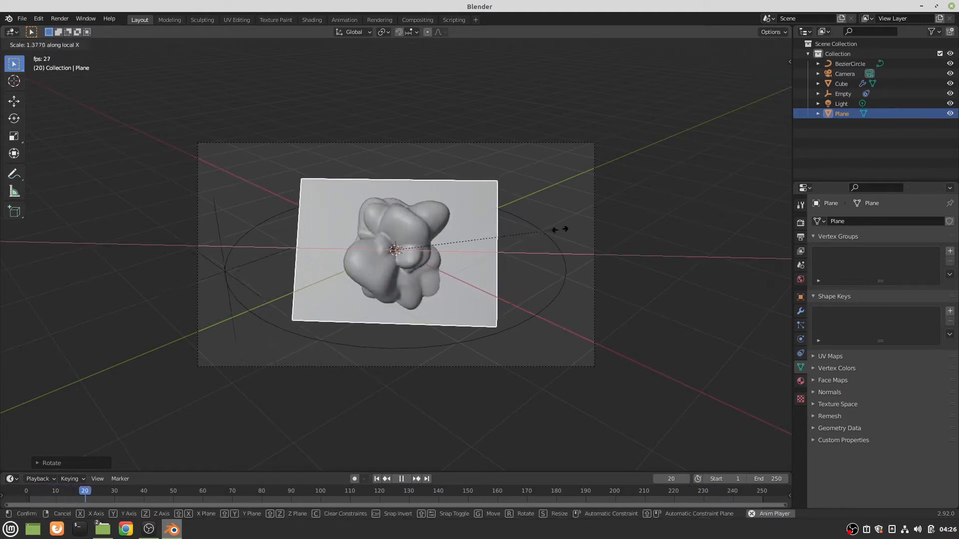
{"action": "left_click", "coordinate": [591, 231]}
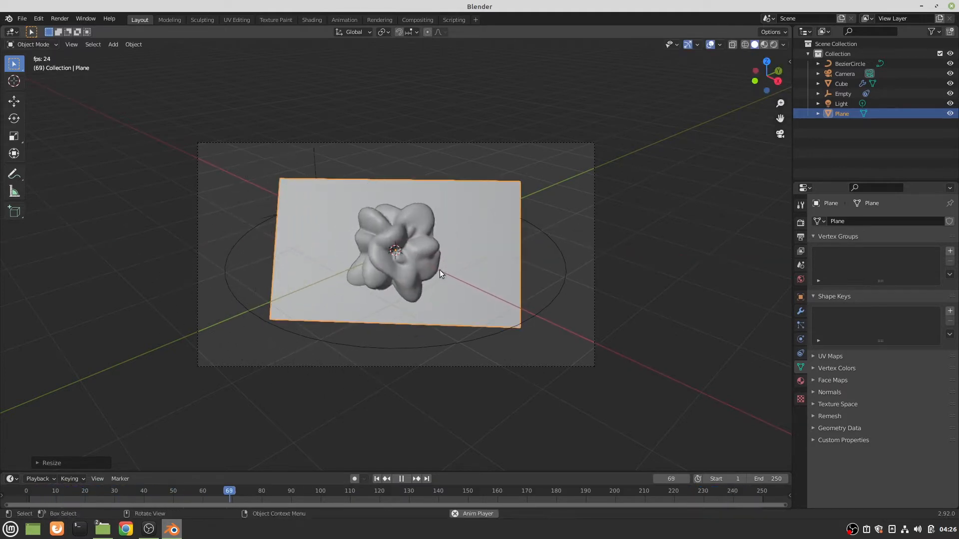
{"action": "key", "text": "s"}
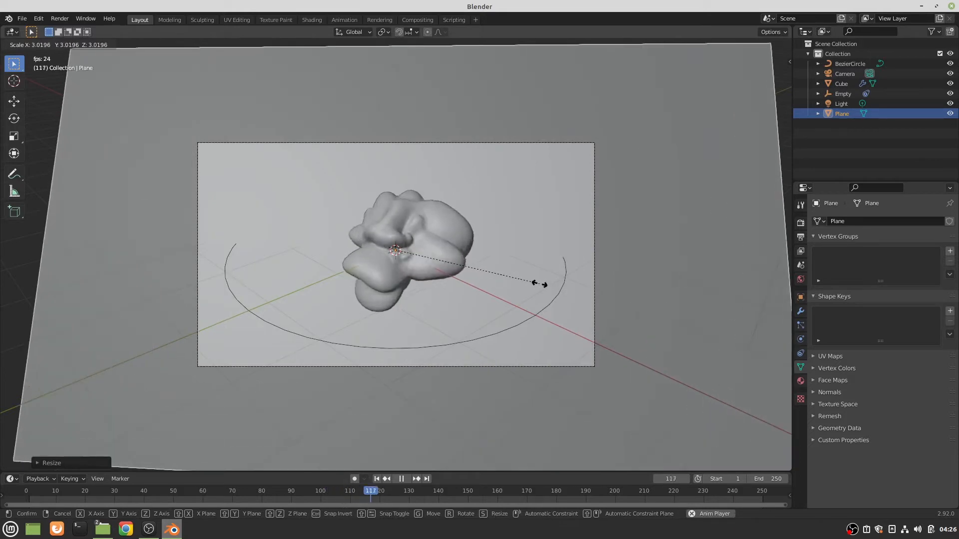
{"action": "left_click", "coordinate": [540, 281]}
- Move the plane behind the blob as a backdrop and return to the camera view
{"action": "middle_click_drag", "start_coordinate": [589, 259], "coordinate": [588, 380]}
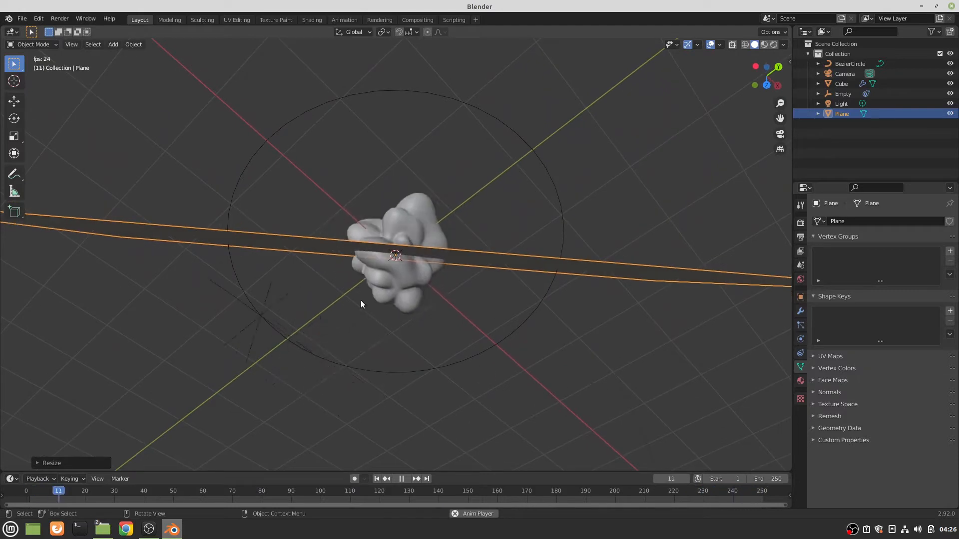
{"action": "key", "text": "g"}
{"action": "left_click", "coordinate": [370, 174]}
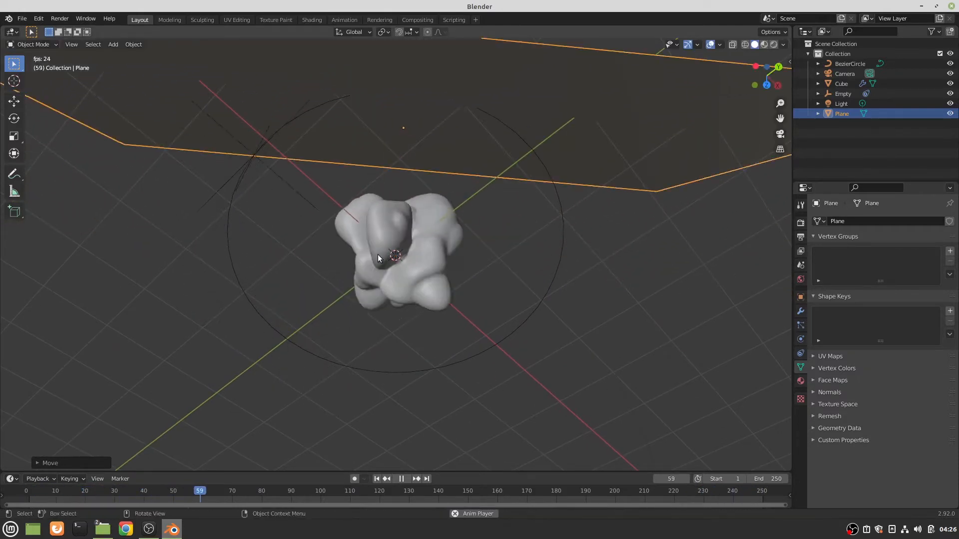
{"action": "key", "text": "KP_0"}
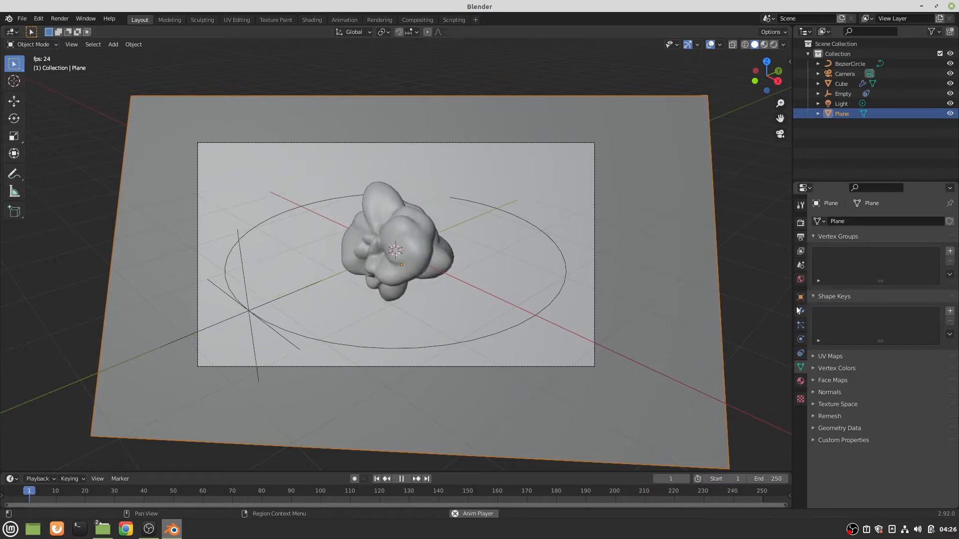
- Give the backdrop plane a new material with an Emission surface shader
{"action": "left_click", "coordinate": [800, 381]}
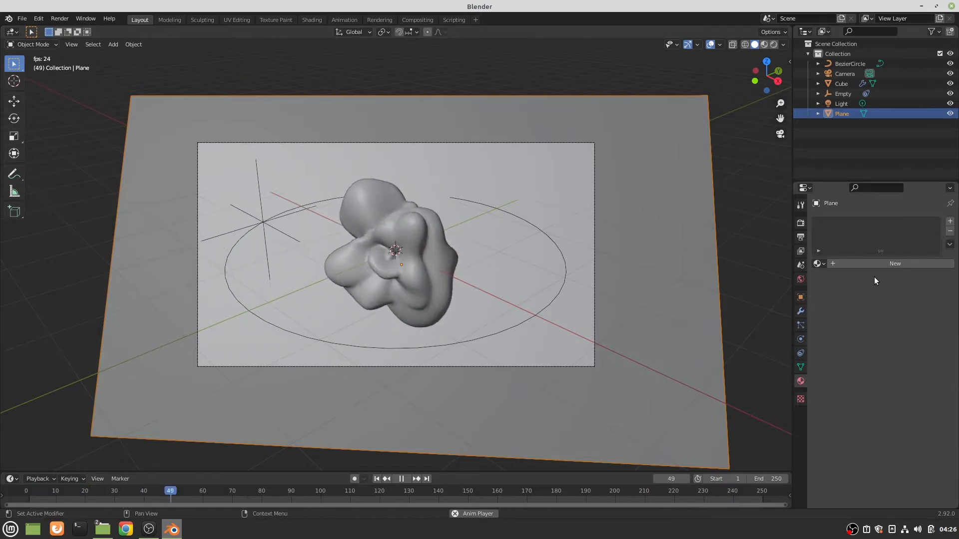
{"action": "left_click", "coordinate": [874, 265]}
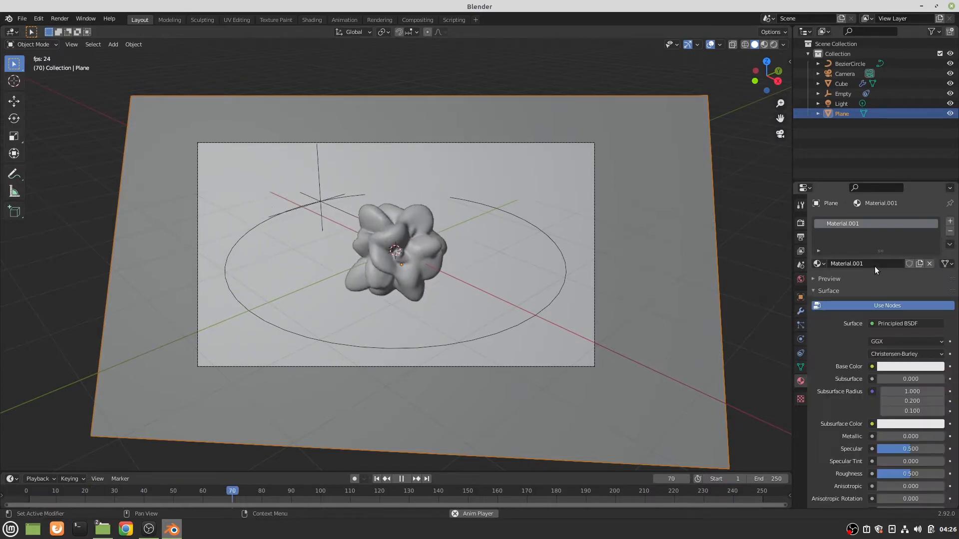
{"action": "left_click", "coordinate": [893, 325]}
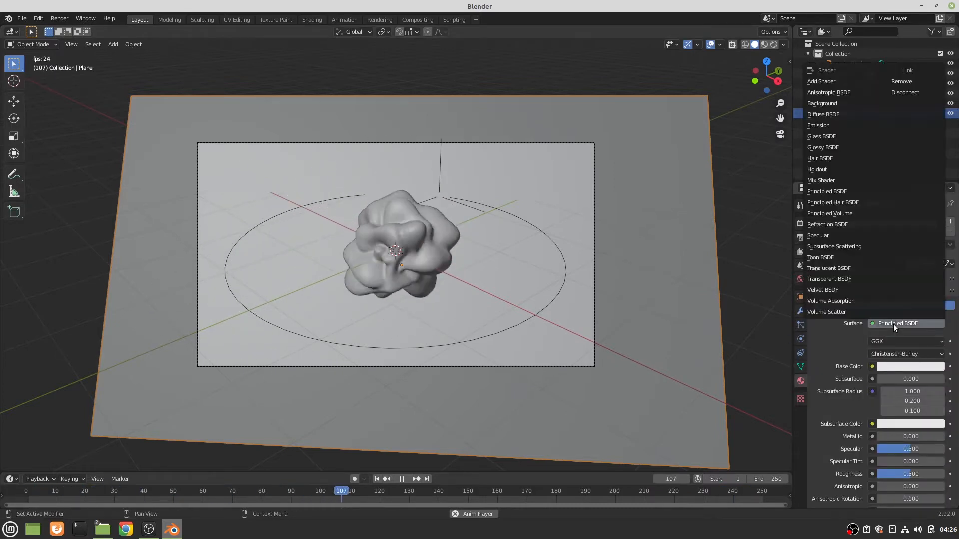
{"action": "left_click", "coordinate": [831, 123]}
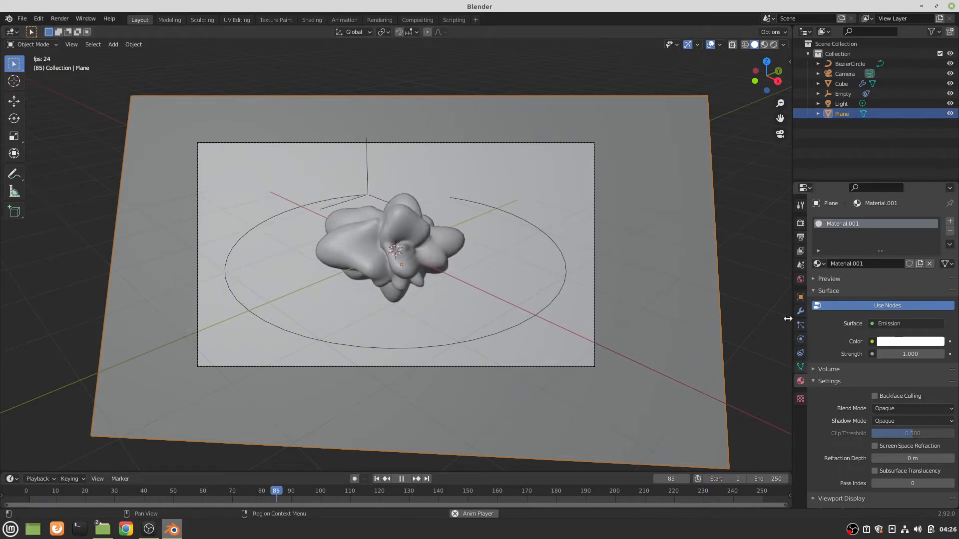
- Set the scene's color management view transform to Standard
{"action": "left_click", "coordinate": [801, 223]}
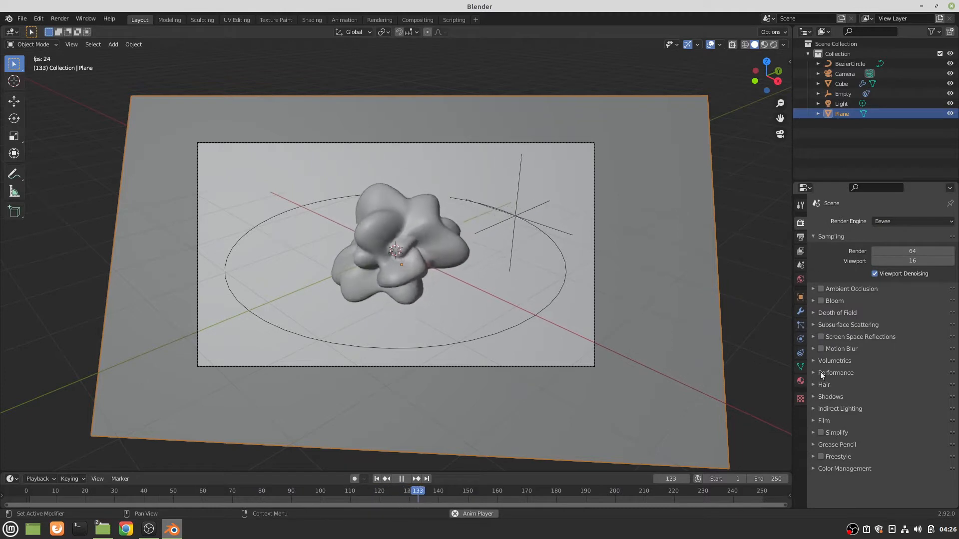
{"action": "left_click", "coordinate": [812, 421]}
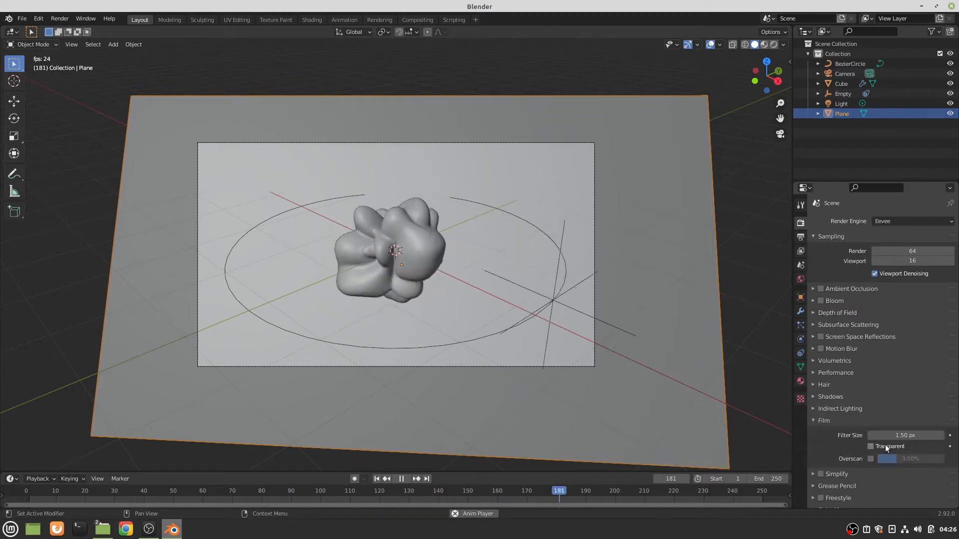
{"action": "left_click", "coordinate": [814, 421]}
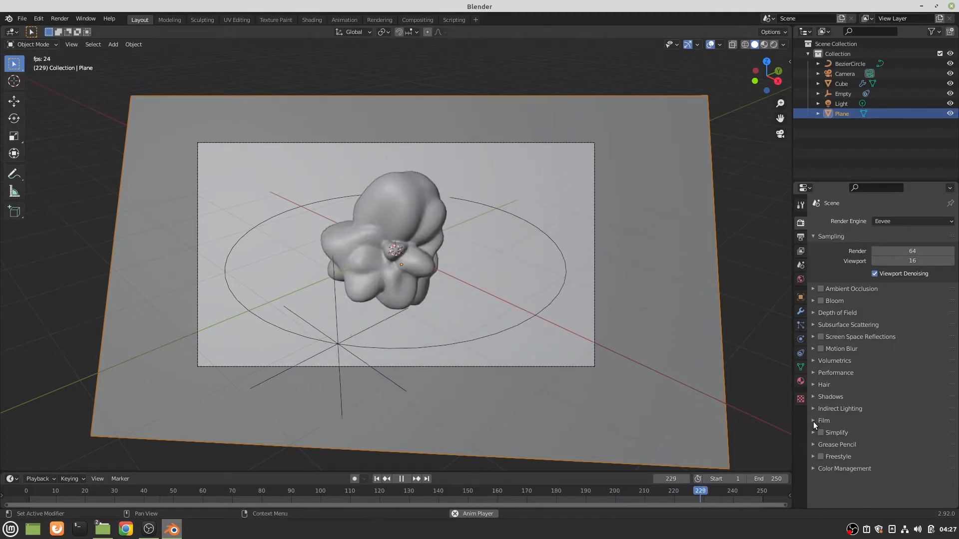
{"action": "left_click", "coordinate": [813, 469]}
{"action": "scroll", "coordinate": [849, 433], "scroll_direction": "down", "scroll_amount": 3}
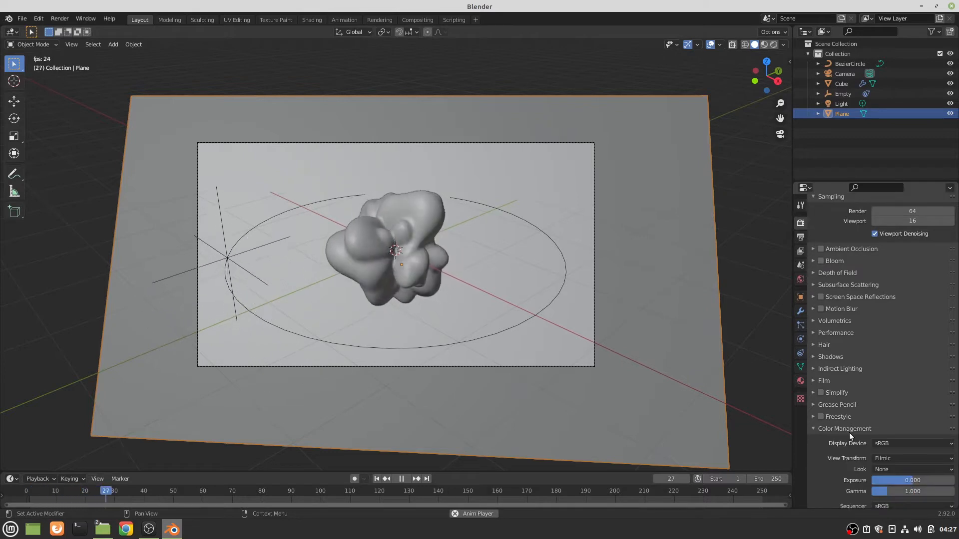
{"action": "left_click", "coordinate": [950, 441]}
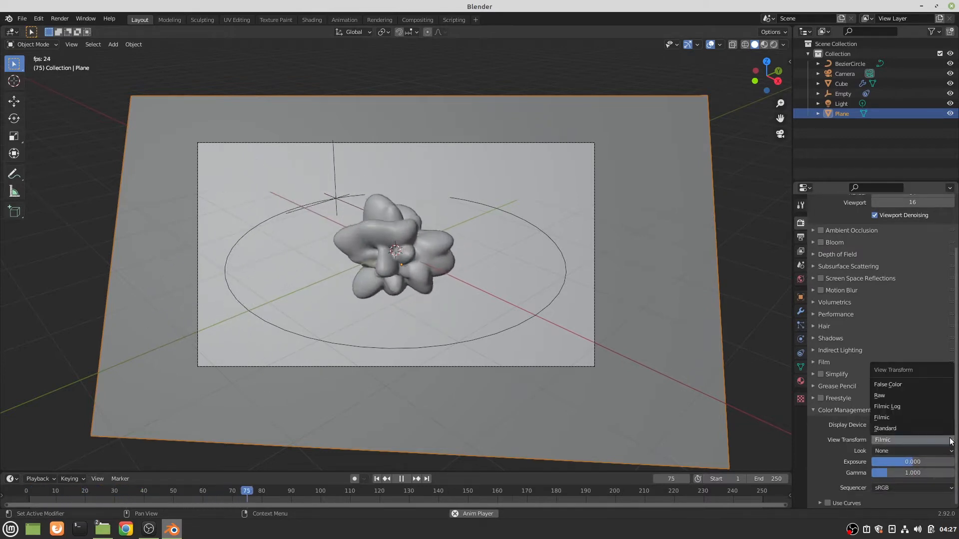
{"action": "left_click", "coordinate": [934, 427]}
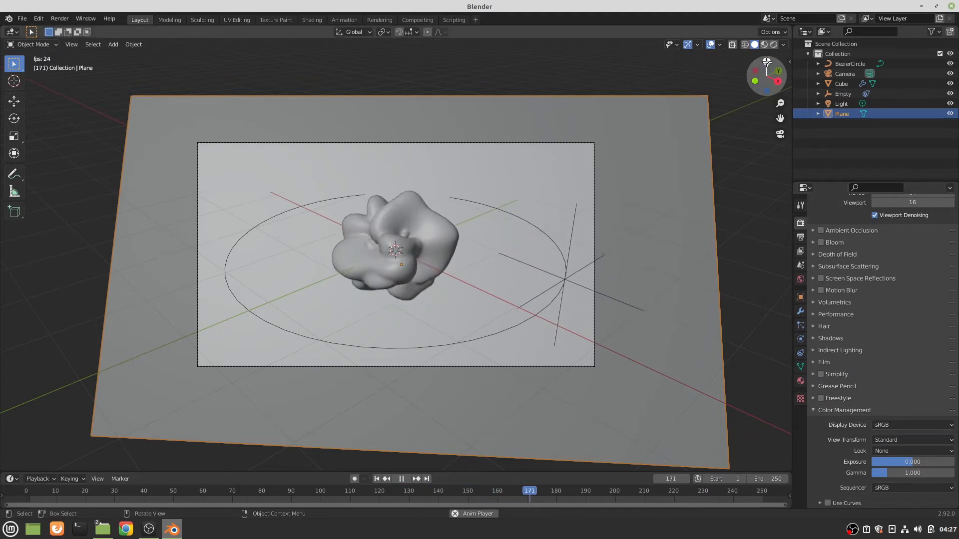
- Preview the scene in rendered shading and compare the Filmic view transform with Standard, ending on Standard
{"action": "left_click", "coordinate": [773, 45]}
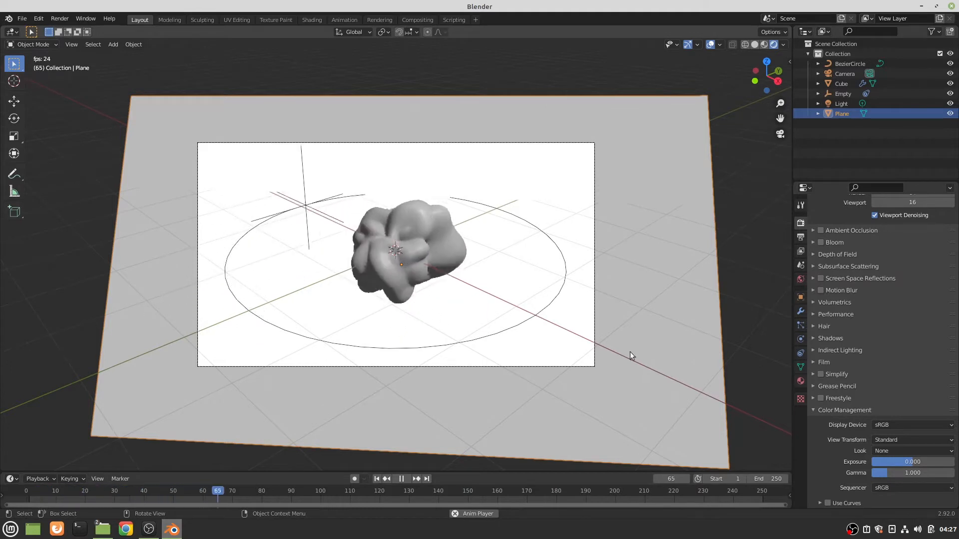
{"action": "left_click", "coordinate": [939, 439]}
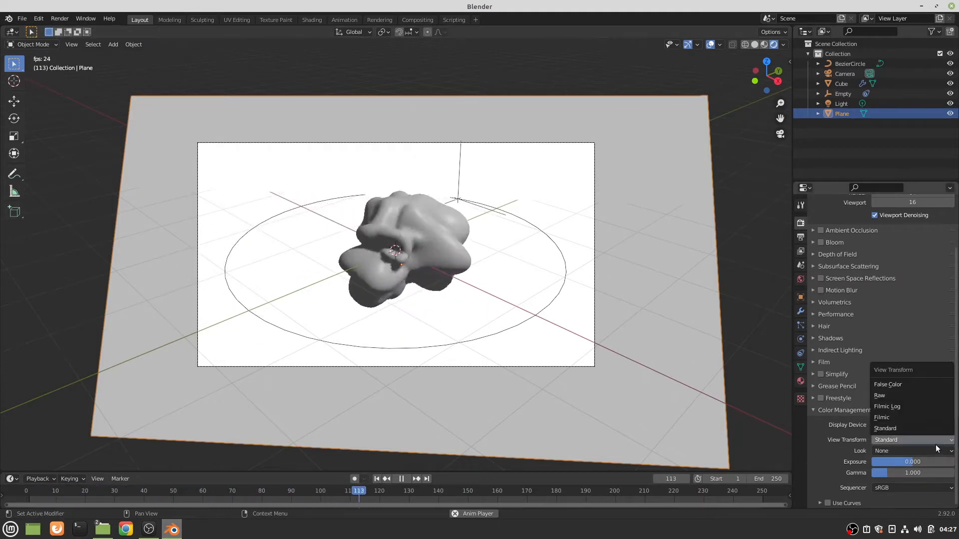
{"action": "left_click", "coordinate": [925, 417]}
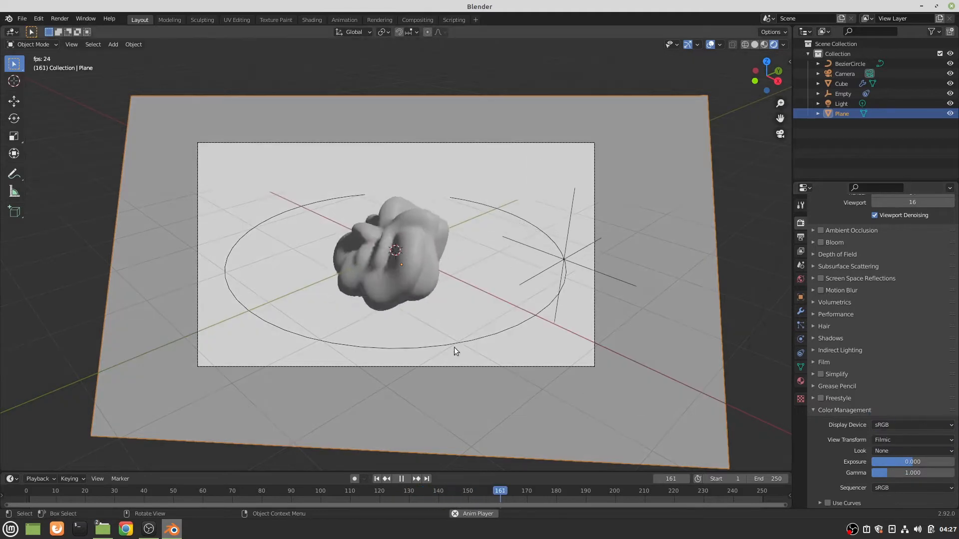
{"action": "left_click", "coordinate": [915, 437]}
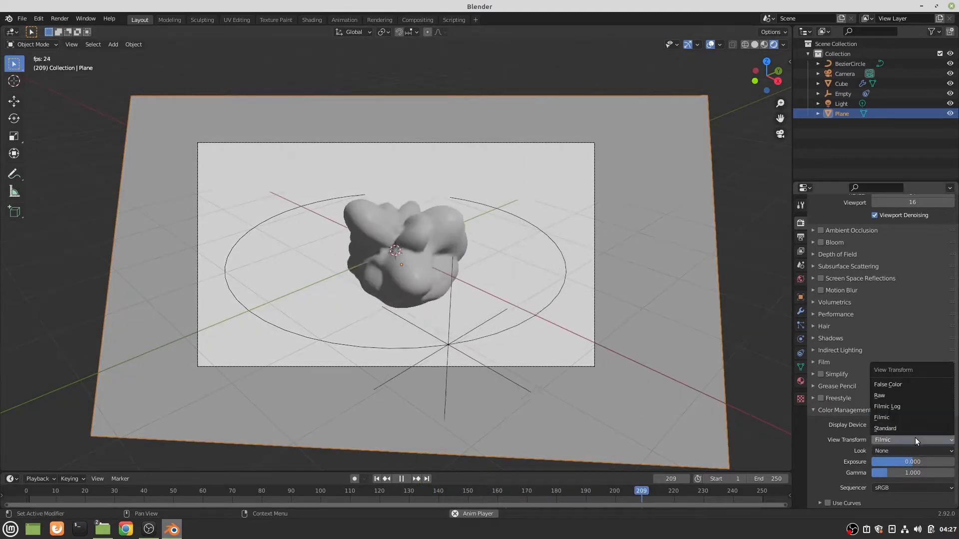
{"action": "left_click", "coordinate": [908, 424]}
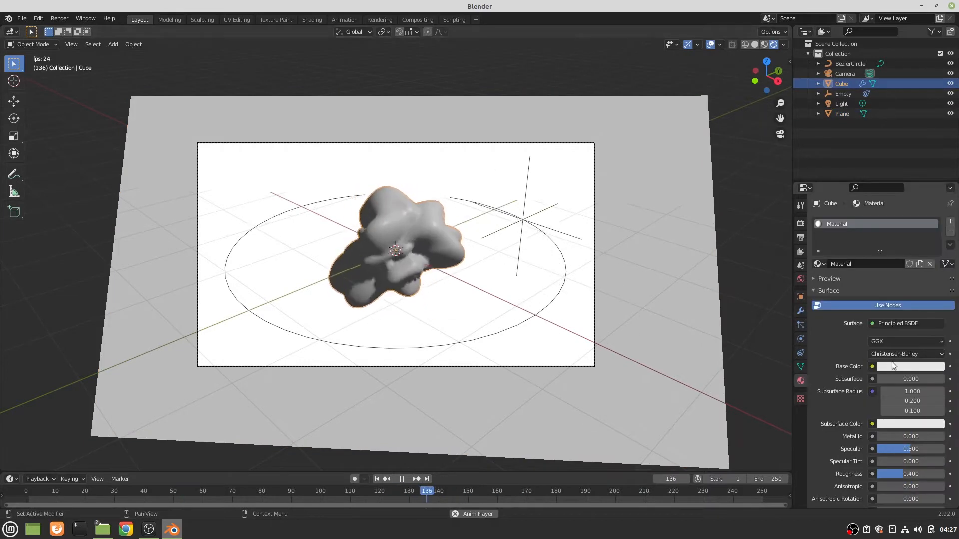
- Change the blob material's surface shader to Emission and give it a bright lime green color
{"action": "left_click", "coordinate": [898, 322]}
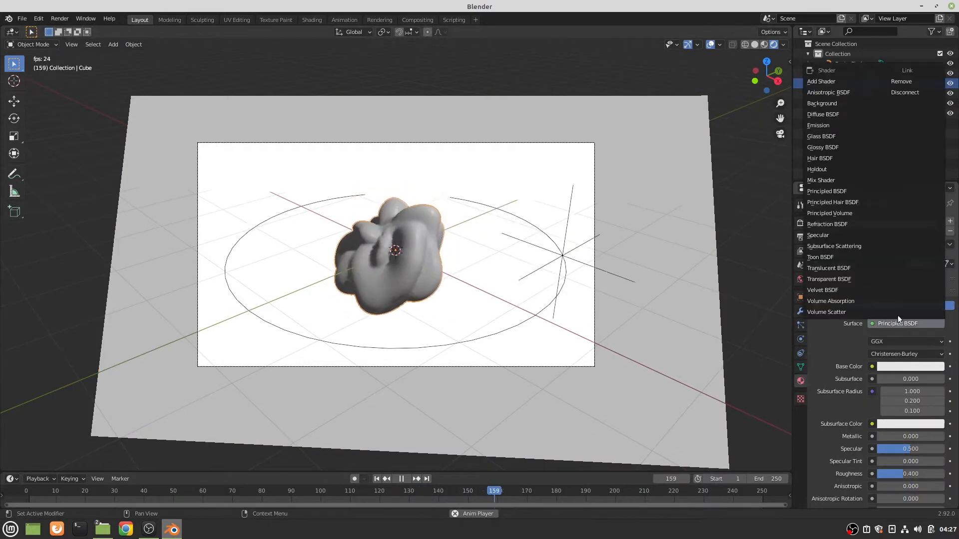
{"action": "left_click", "coordinate": [834, 121]}
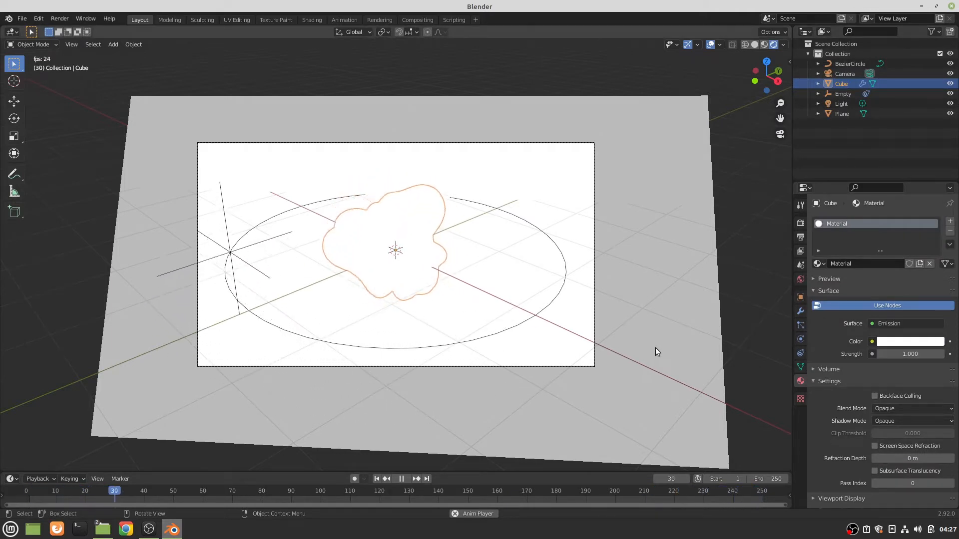
{"action": "left_click", "coordinate": [904, 342]}
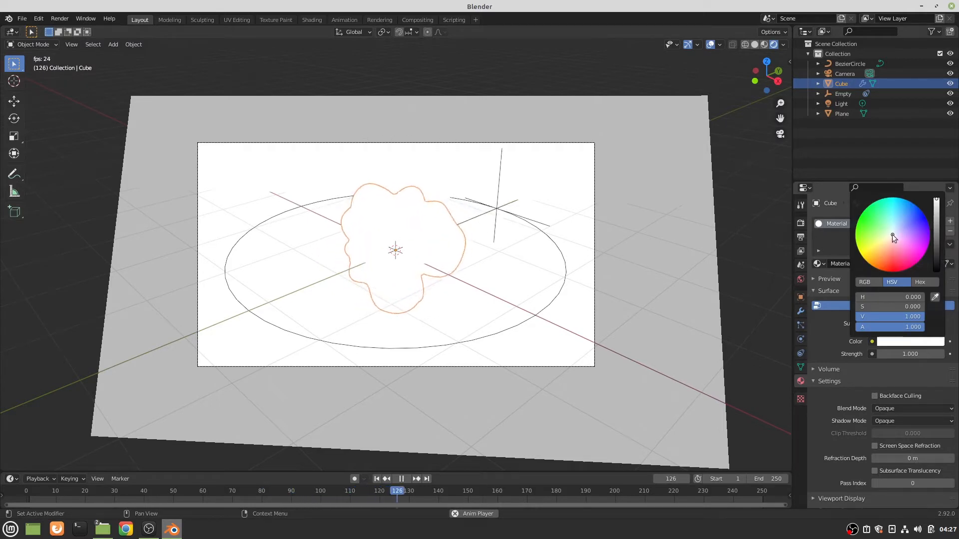
{"action": "left_click_drag", "start_coordinate": [891, 235], "coordinate": [864, 235]}
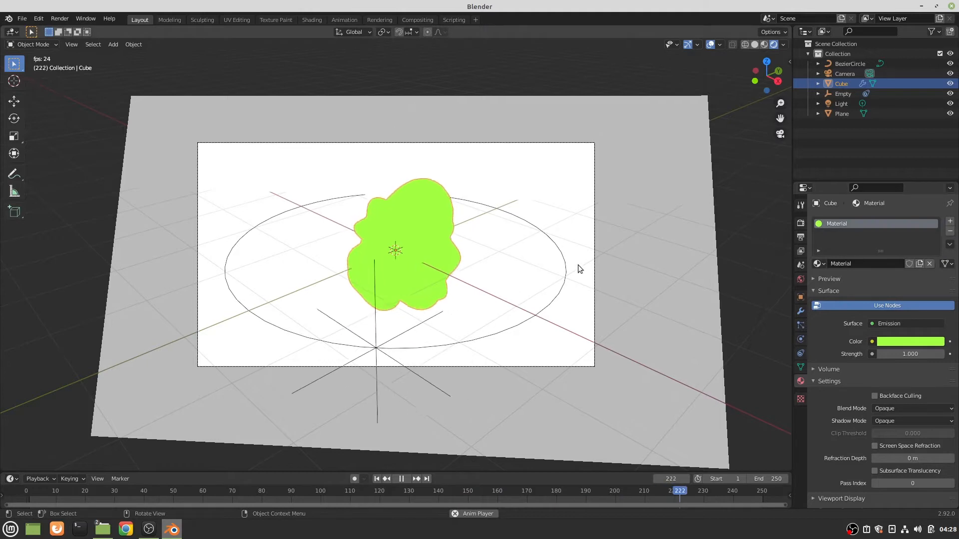
{"action": "scroll", "coordinate": [579, 267], "scroll_direction": "up", "scroll_amount": 3}
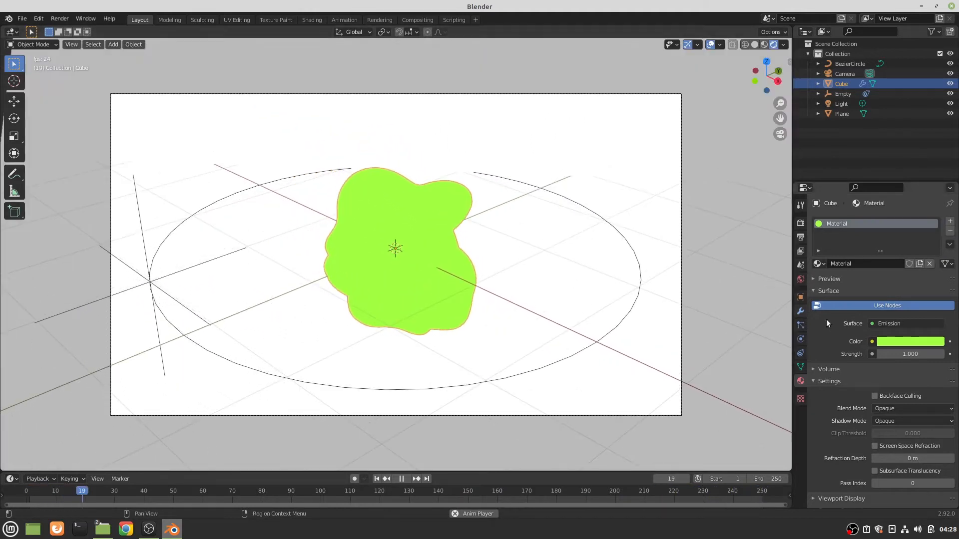
- Change the blob's emission color to a light sky blue
{"action": "left_click", "coordinate": [915, 340]}
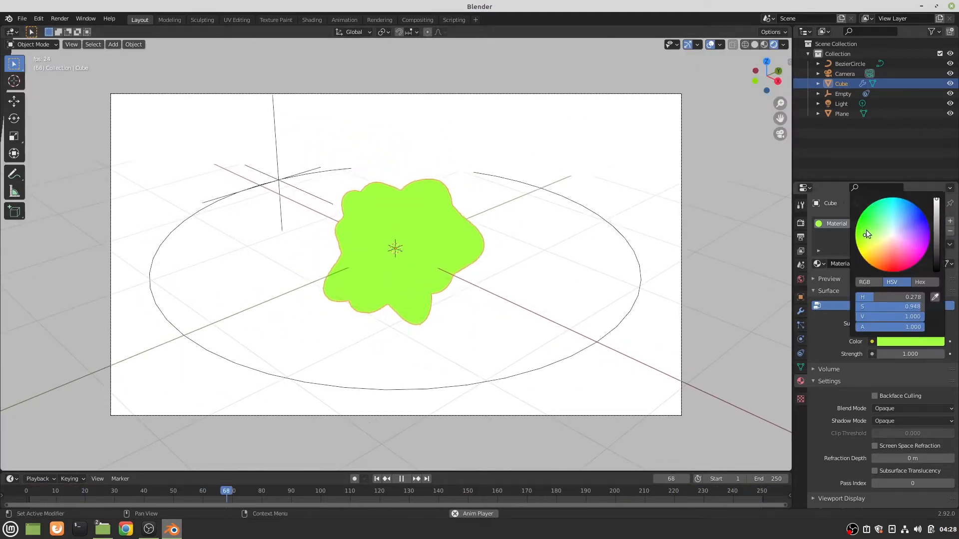
{"action": "mouse_move", "coordinate": [864, 235]}
{"action": "left_mouse_down"}
{"action": "mouse_move", "coordinate": [887, 208]}
{"action": "mouse_move", "coordinate": [908, 213]}
{"action": "left_mouse_up"}
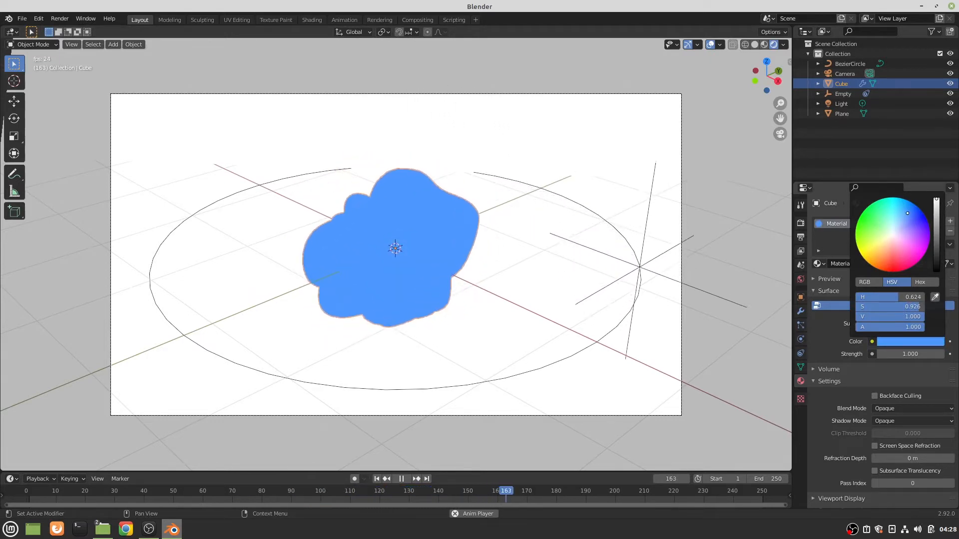
{"action": "left_click_drag", "start_coordinate": [907, 213], "coordinate": [904, 216]}
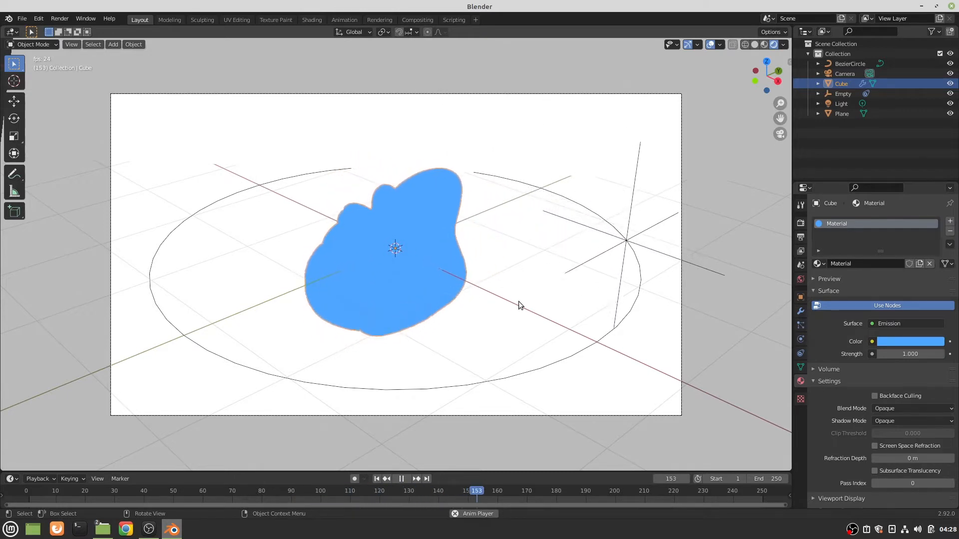
- Stop the animation at its first frame and add a Solidify modifier to the blob
{"action": "key", "text": "space"}
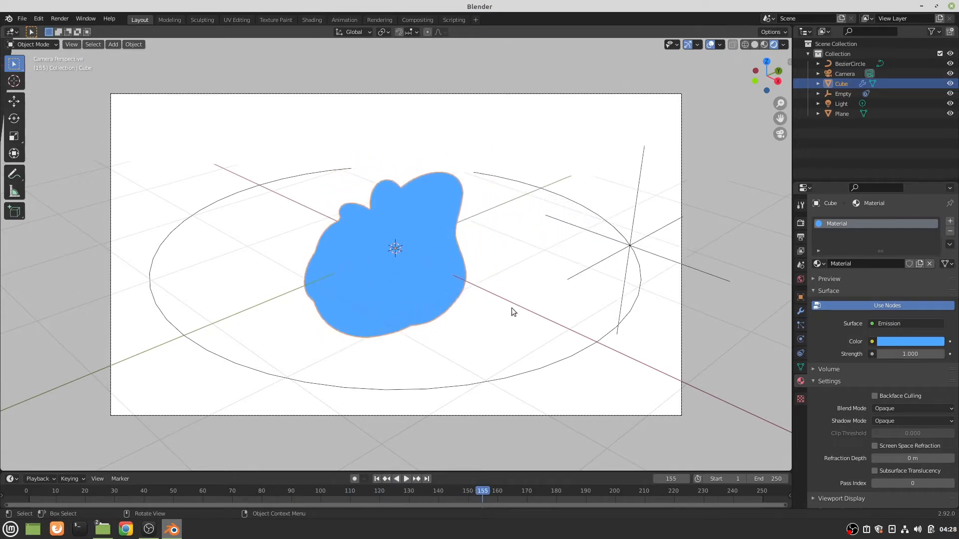
{"action": "left_click", "coordinate": [378, 479]}
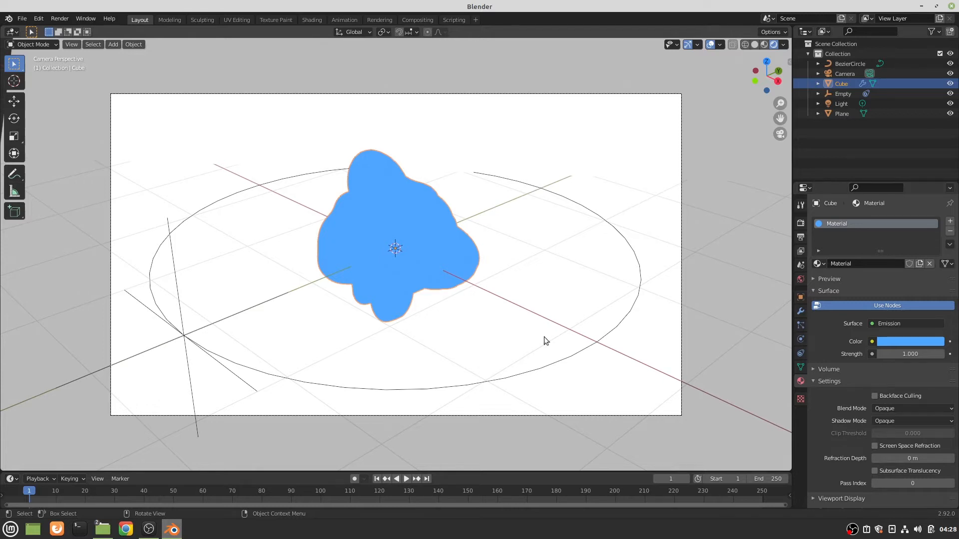
{"action": "left_click", "coordinate": [801, 310]}
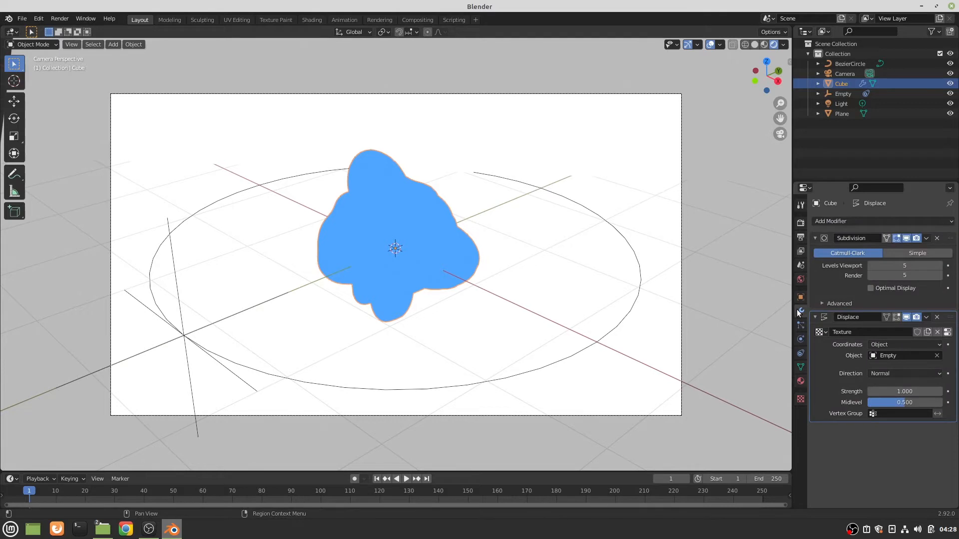
{"action": "left_click", "coordinate": [844, 221]}
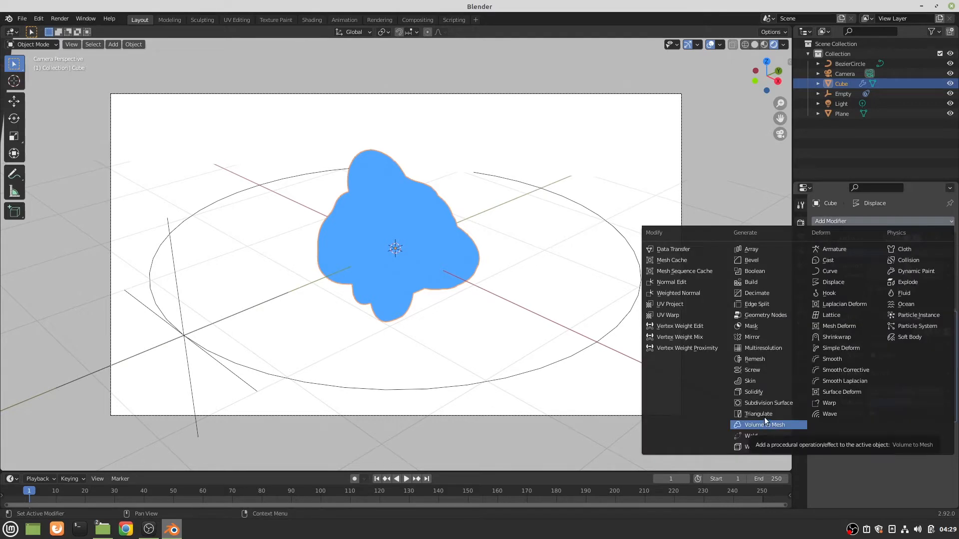
{"action": "left_click", "coordinate": [762, 394]}
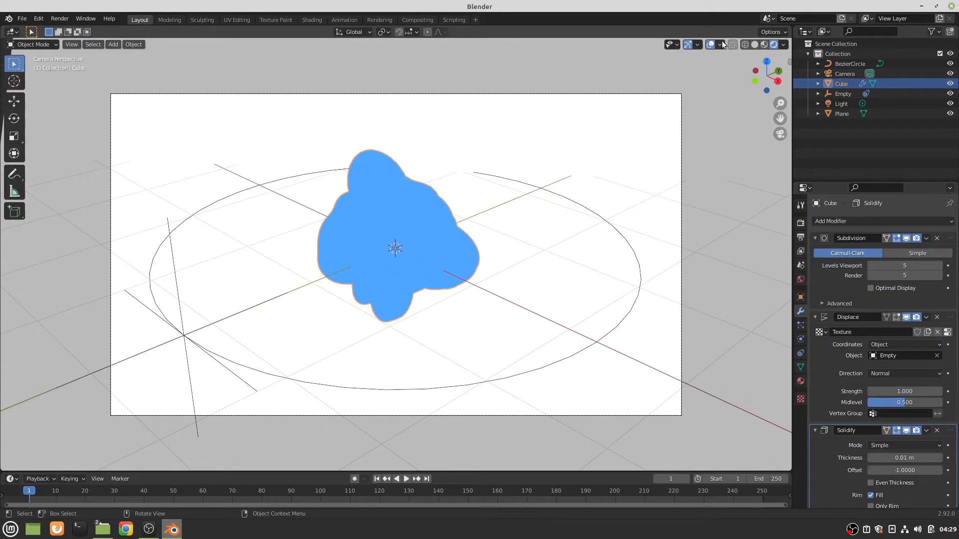
- Inspect the blob's shell in wireframe shading and set the Solidify thickness to -0.02 m
{"action": "left_click", "coordinate": [747, 44]}
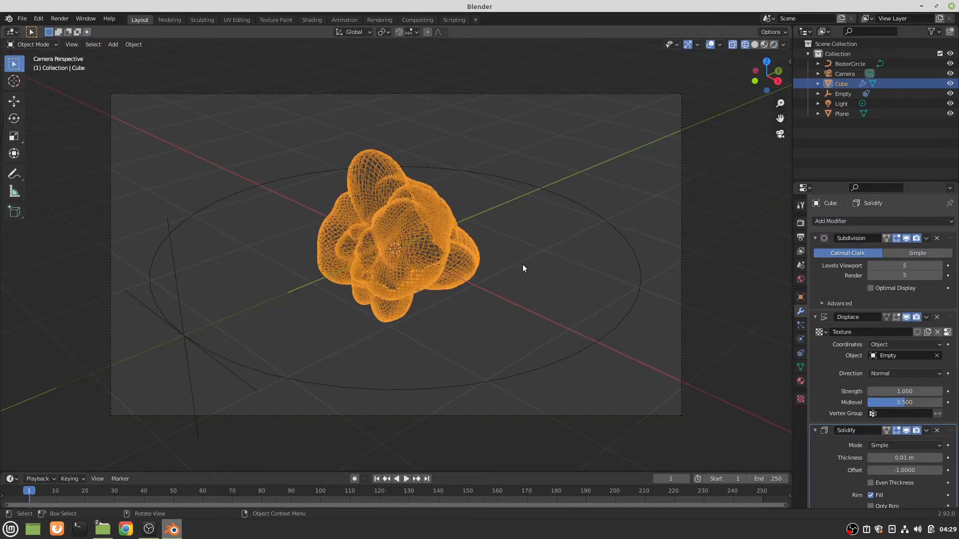
{"action": "scroll", "coordinate": [524, 263], "scroll_direction": "down", "scroll_amount": 3}
{"action": "scroll", "coordinate": [524, 262], "scroll_direction": "up", "scroll_amount": 7}
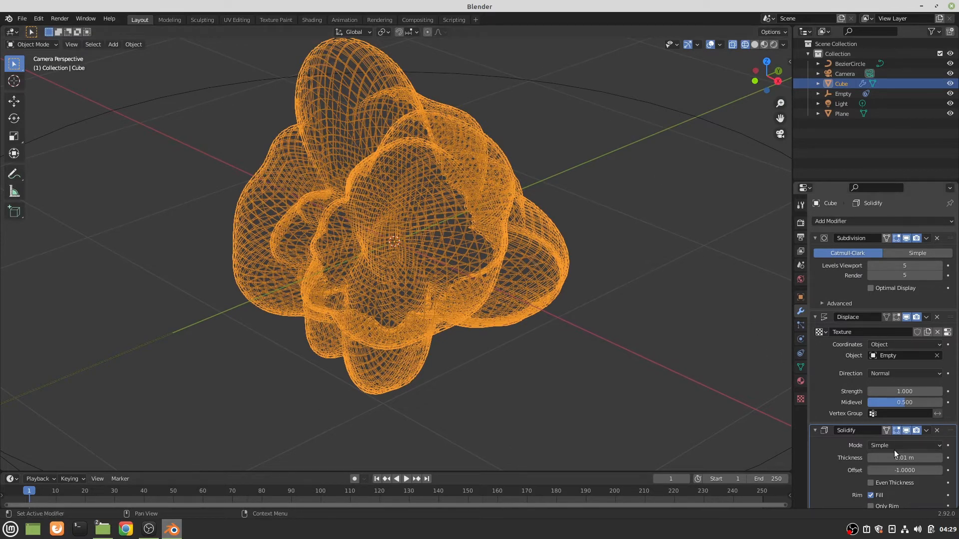
{"action": "left_click_drag", "start_coordinate": [905, 458], "coordinate": [922, 458]}
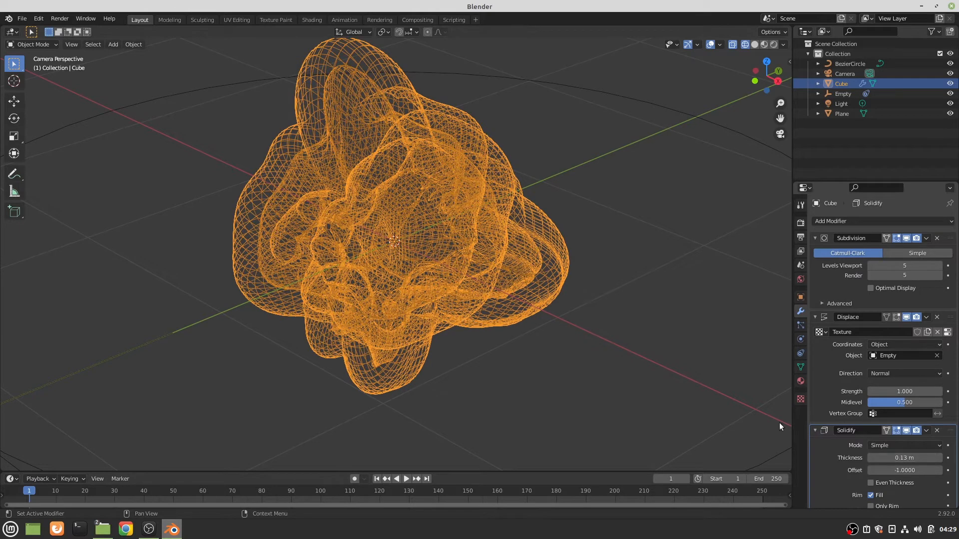
{"action": "left_click", "coordinate": [382, 75]}
{"action": "left_click", "coordinate": [392, 67]}
{"action": "left_click_drag", "start_coordinate": [905, 458], "coordinate": [888, 457]}
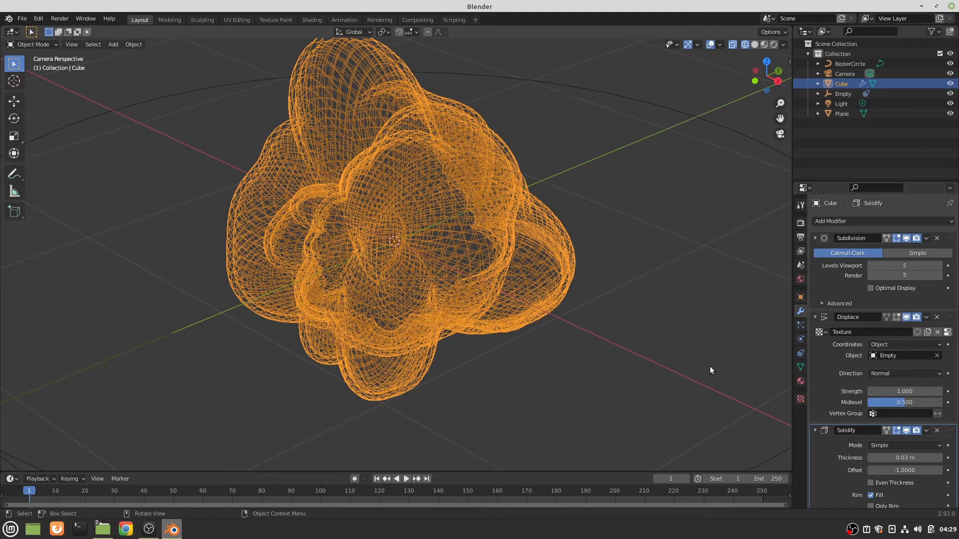
{"action": "left_click", "coordinate": [941, 458]}
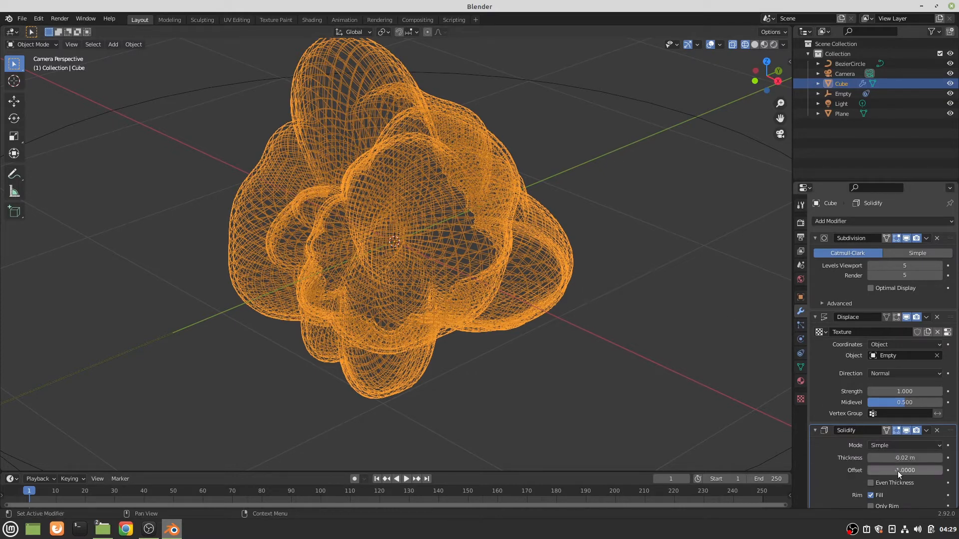
- Set the Solidify modifier's material offset to 1, and expand its Normals options in rendered shading
{"action": "scroll", "coordinate": [900, 471], "scroll_direction": "down", "scroll_amount": 5}
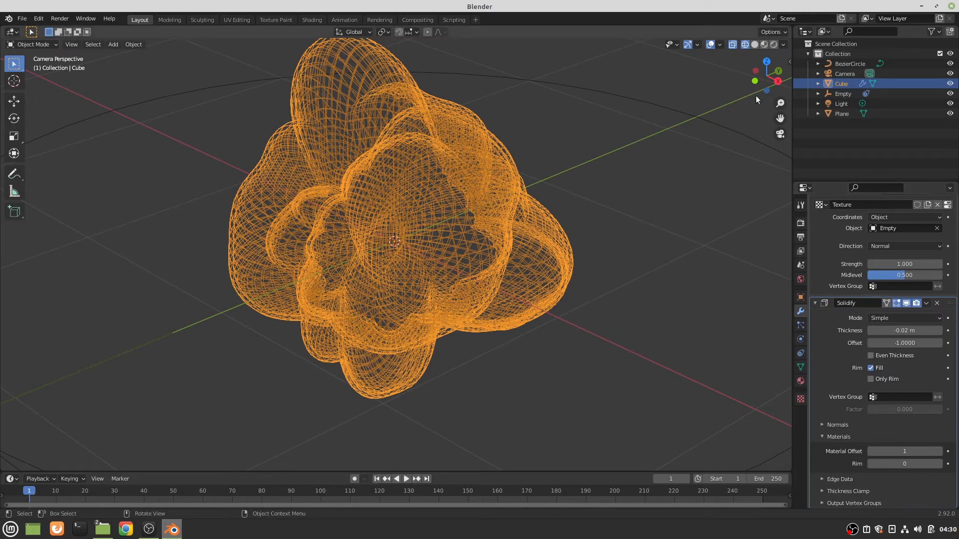
{"action": "left_click", "coordinate": [774, 45]}
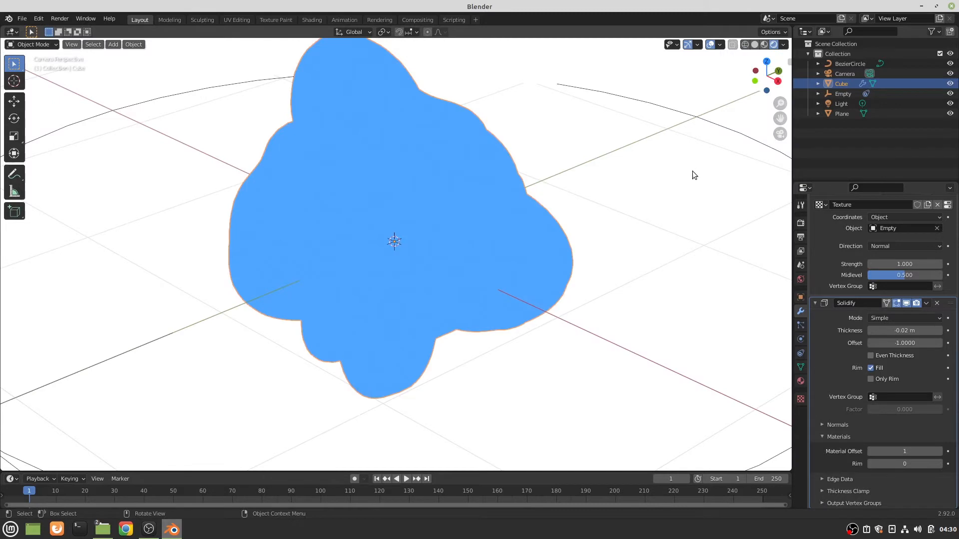
{"action": "left_click", "coordinate": [819, 424]}
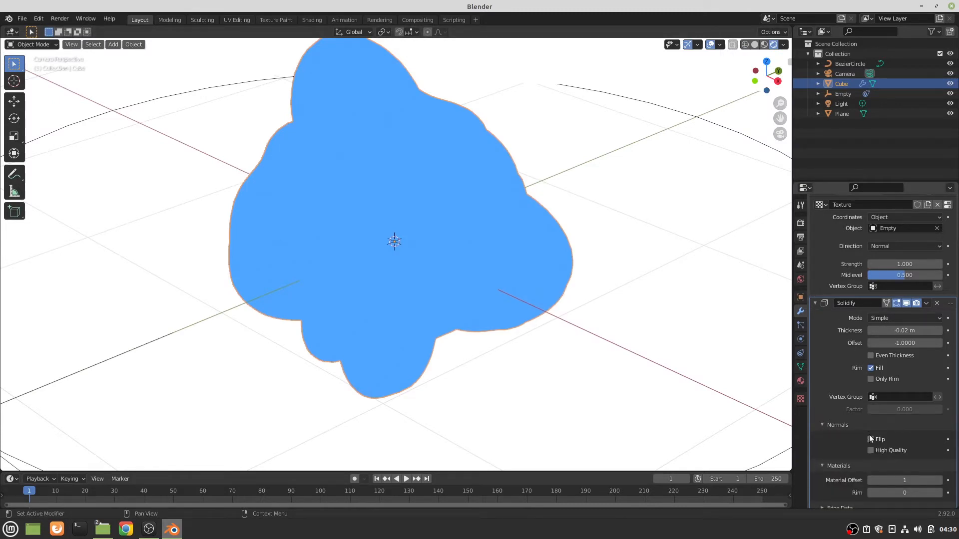
{"action": "scroll", "coordinate": [859, 322], "scroll_direction": "up", "scroll_amount": 5}
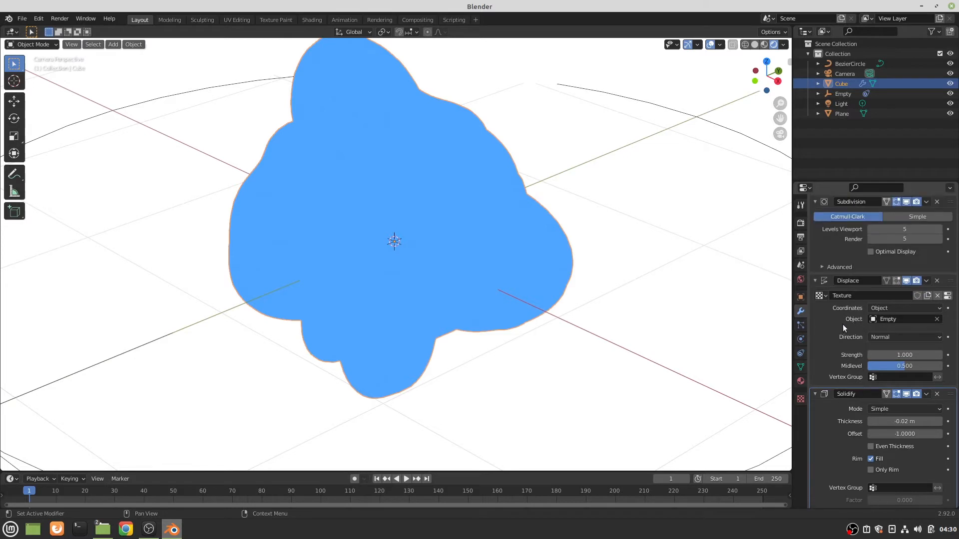
- Add a second material slot to the blob and create a new material in it
{"action": "left_click", "coordinate": [485, 263]}
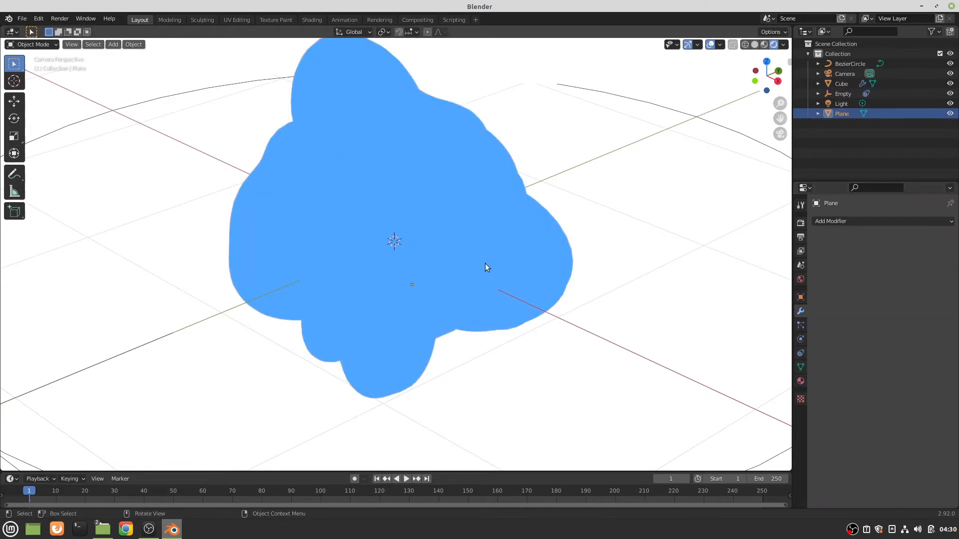
{"action": "left_click", "coordinate": [486, 263]}
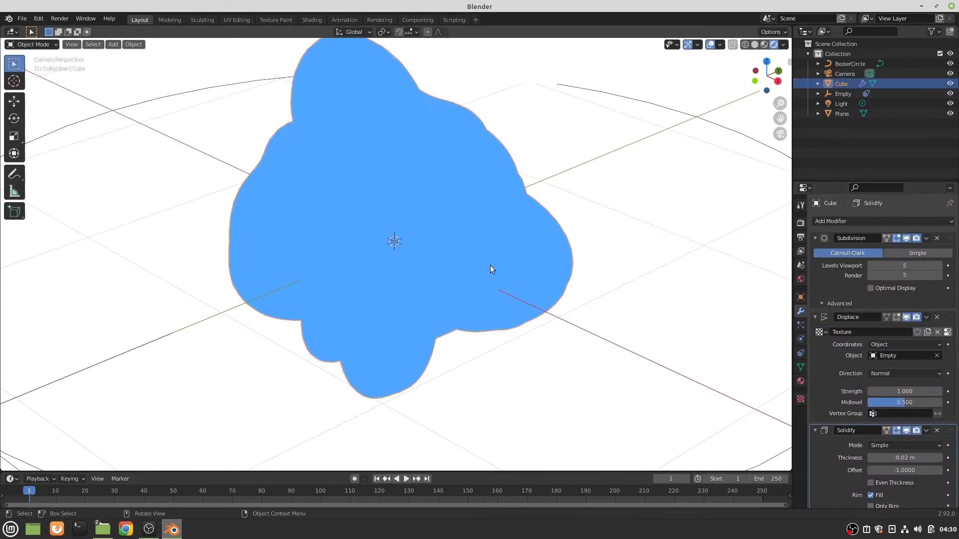
{"action": "left_click", "coordinate": [802, 381]}
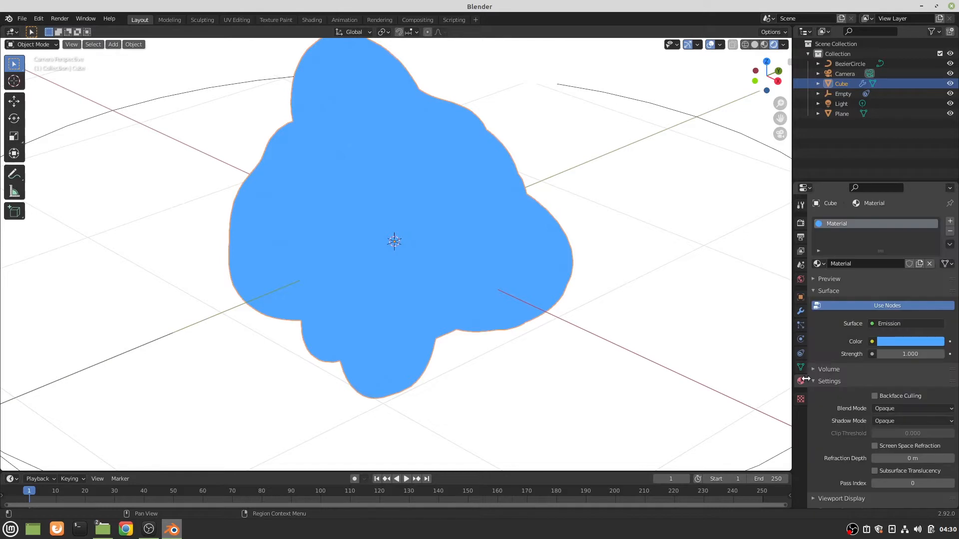
{"action": "left_click", "coordinate": [949, 222]}
{"action": "left_click", "coordinate": [882, 284]}
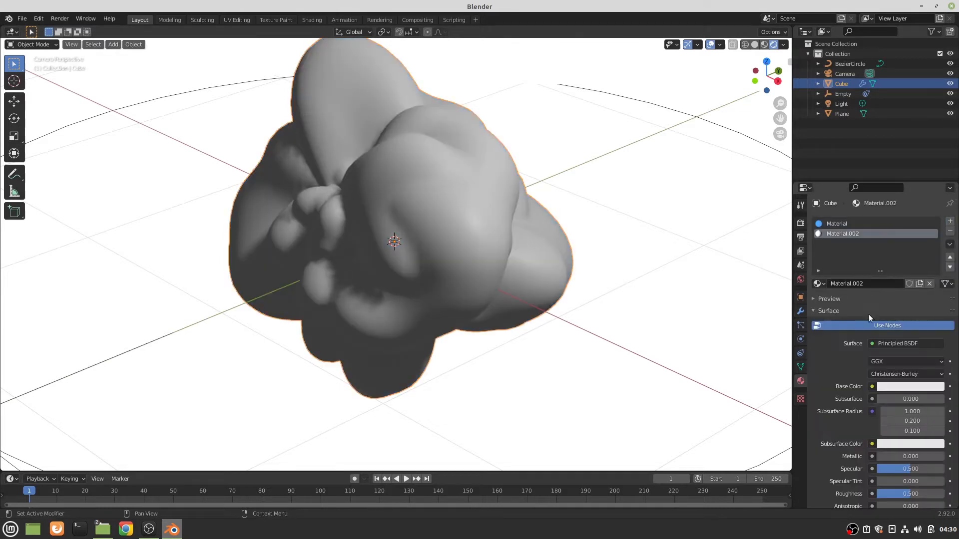
- Give the blob's second material an Emission surface shader with a black color
{"action": "left_click", "coordinate": [891, 344]}
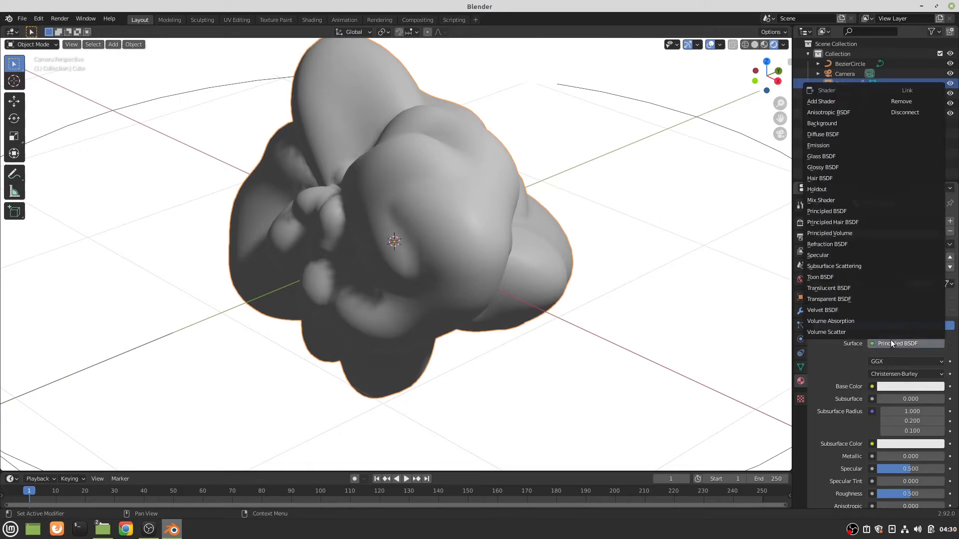
{"action": "left_click", "coordinate": [832, 146]}
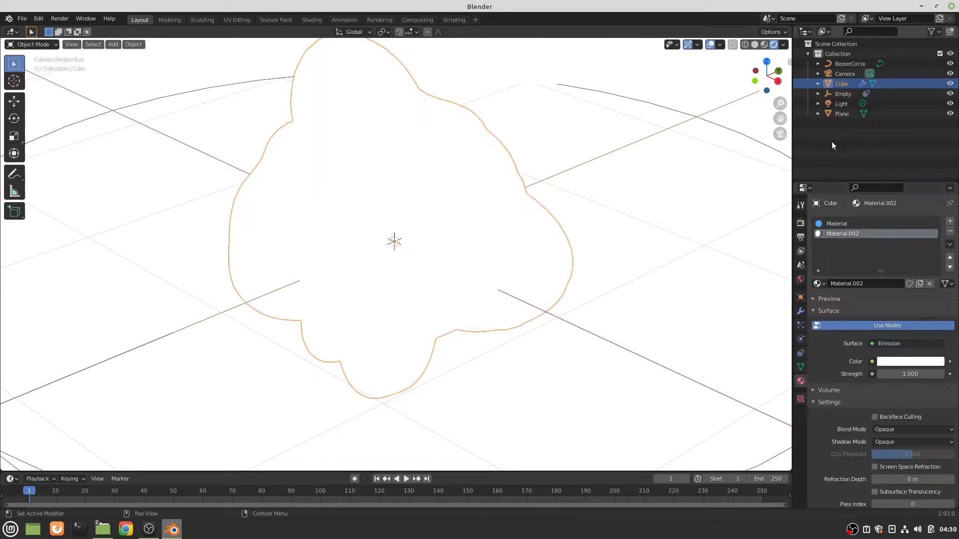
{"action": "left_click", "coordinate": [912, 360]}
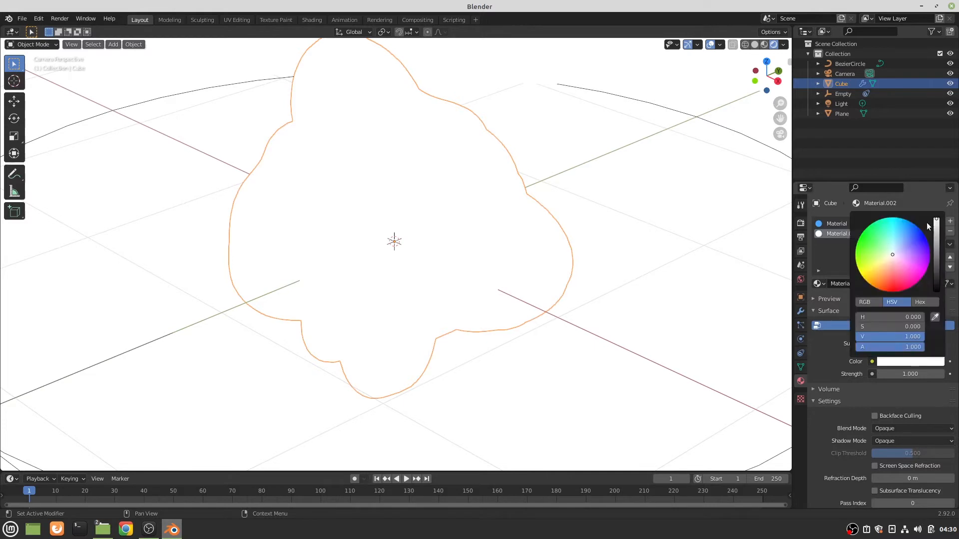
{"action": "left_click_drag", "start_coordinate": [936, 221], "coordinate": [935, 291]}
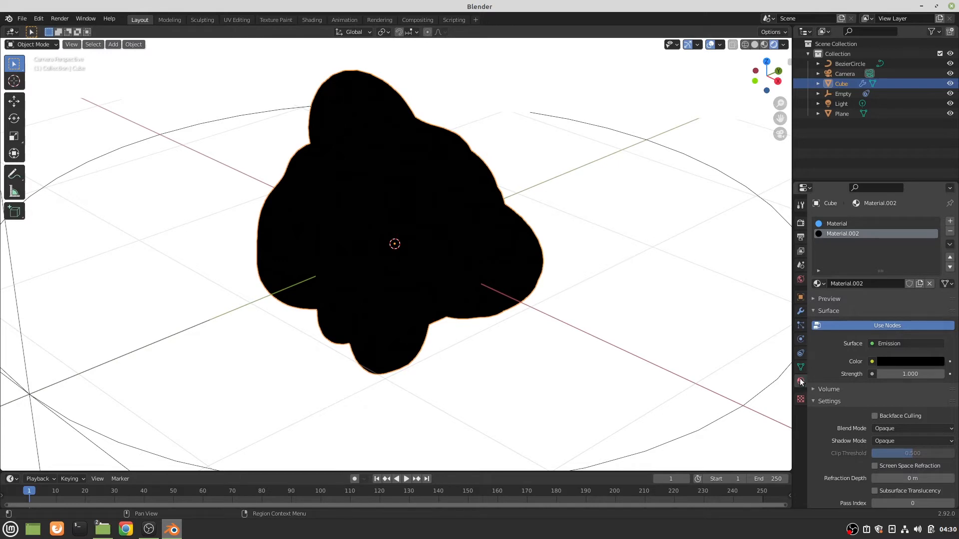
- Enable Backface Culling on the blob's black second material and play the animation in camera view
{"action": "scroll", "coordinate": [865, 381], "scroll_direction": "down", "scroll_amount": 2}
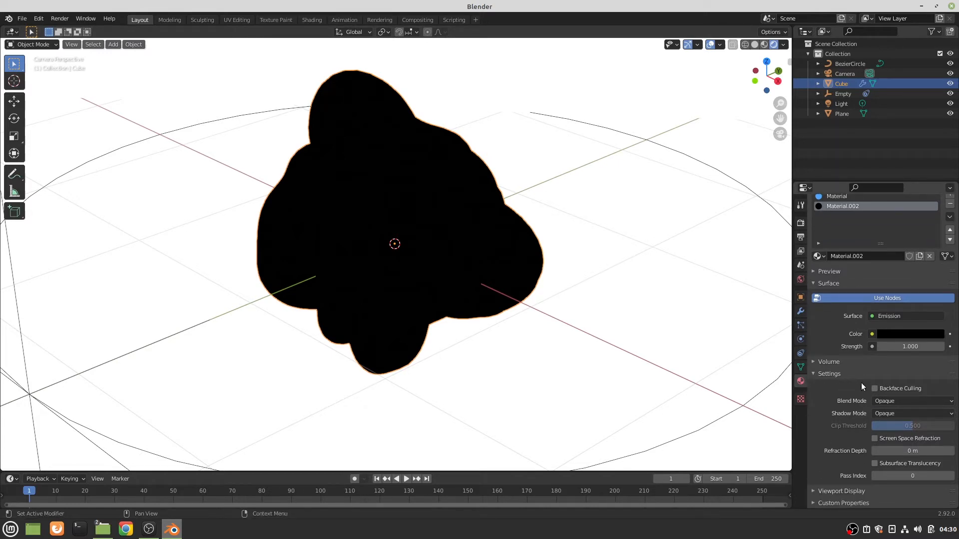
{"action": "left_click", "coordinate": [874, 388]}
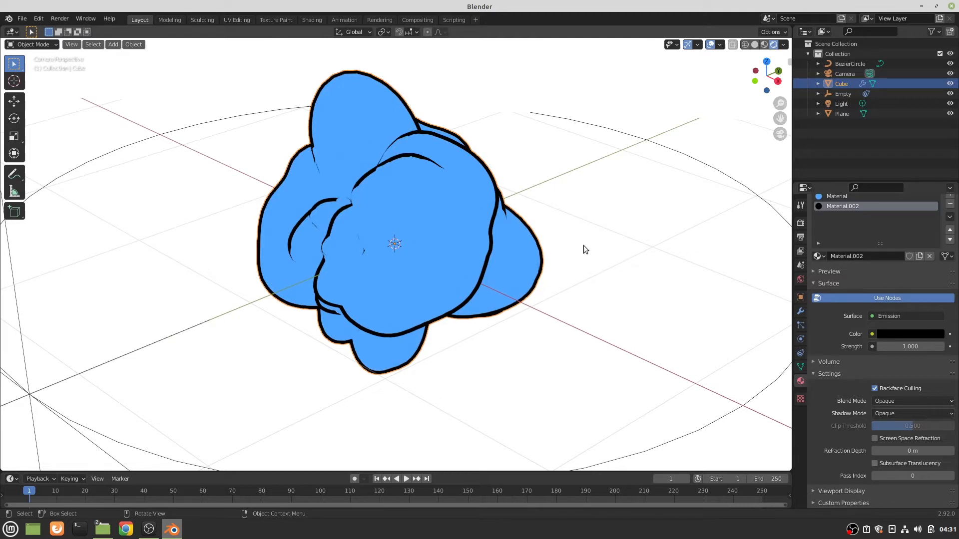
{"action": "key", "text": "space"}
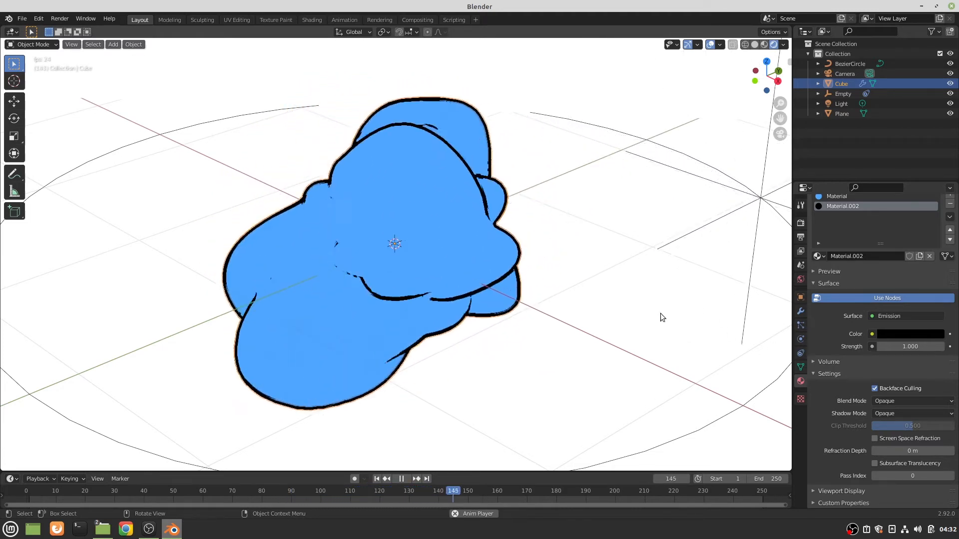
{"action": "key", "text": "KP_0"}
{"action": "key", "text": "KP_0"}
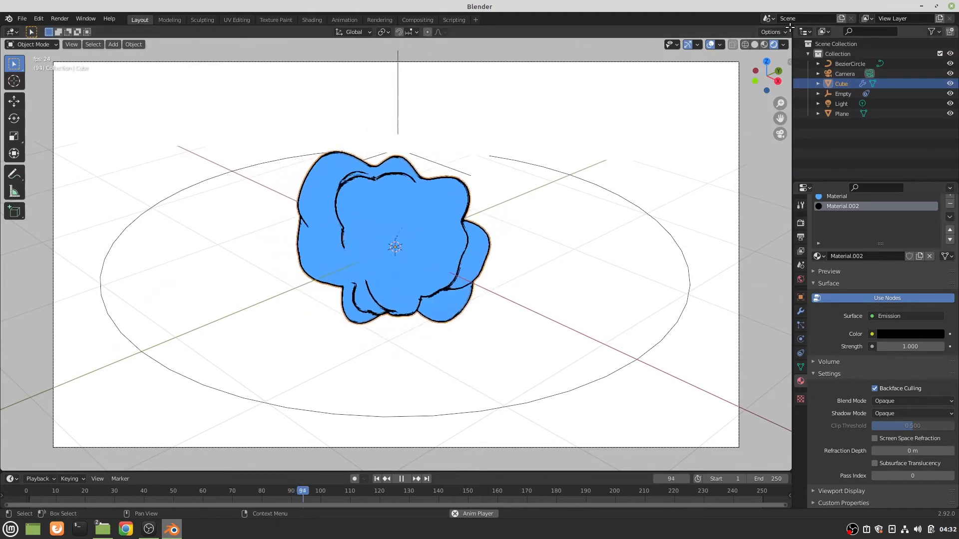
- Split the 3D viewport in two and turn the new area into a Shader Editor with its sidebar hidden
{"action": "left_click_drag", "start_coordinate": [790, 29], "coordinate": [475, 58]}
{"action": "scroll", "coordinate": [359, 205], "scroll_direction": "up", "scroll_amount": 3}
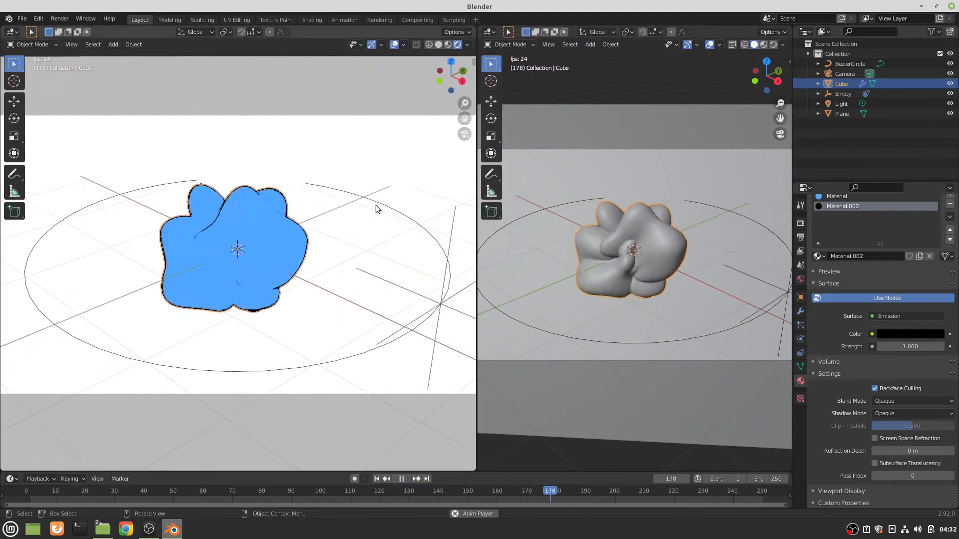
{"action": "left_click", "coordinate": [489, 32]}
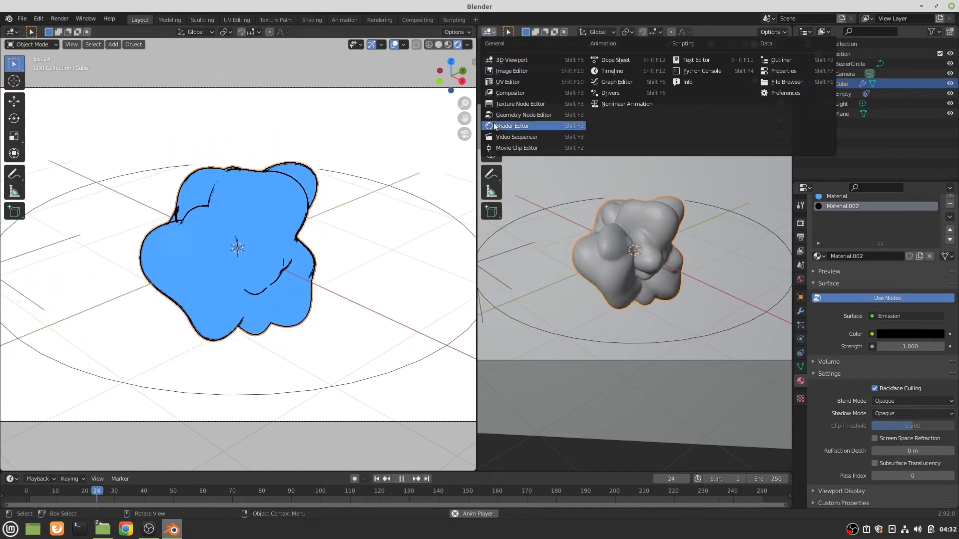
{"action": "left_click", "coordinate": [513, 125]}
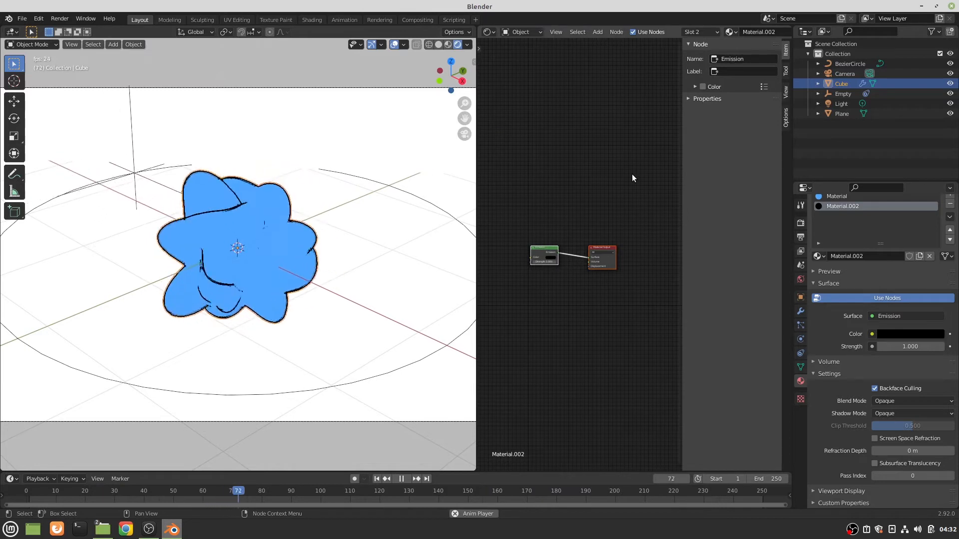
{"action": "key", "text": "n"}
{"action": "scroll", "coordinate": [633, 174], "scroll_direction": "up", "scroll_amount": 7}
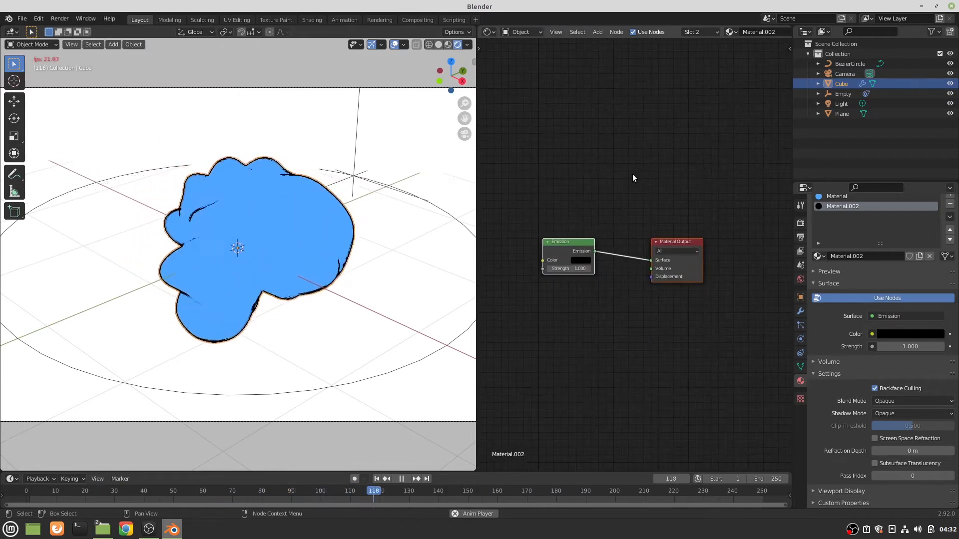
{"action": "middle_click_drag", "start_coordinate": [635, 174], "coordinate": [671, 165]}
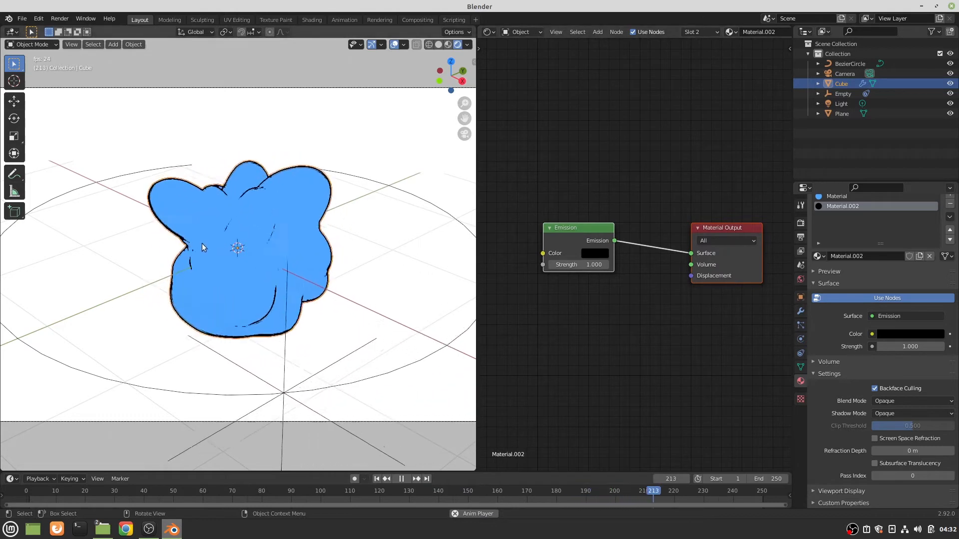
- Select the blob's first material and reduce its emission color's saturation to make it white
{"action": "left_click", "coordinate": [219, 247]}
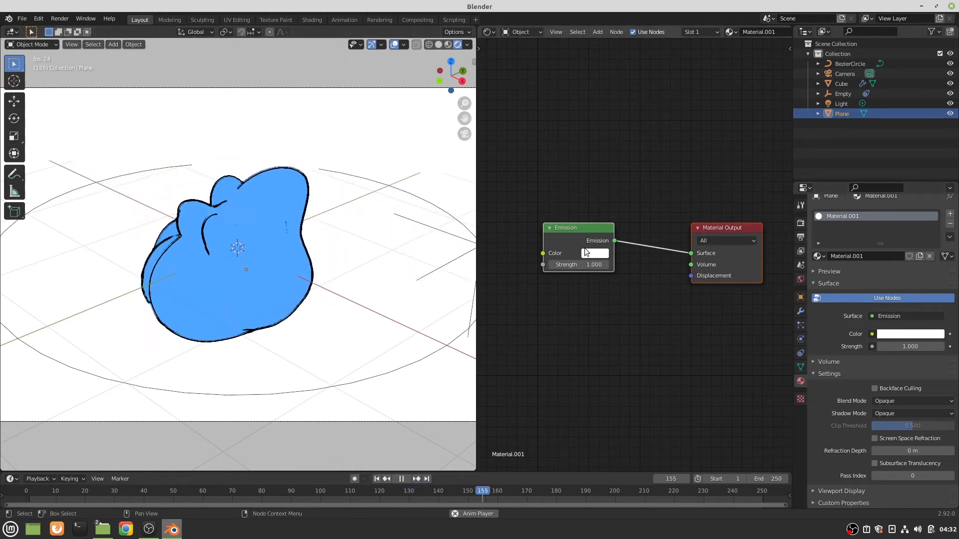
{"action": "left_click", "coordinate": [261, 244]}
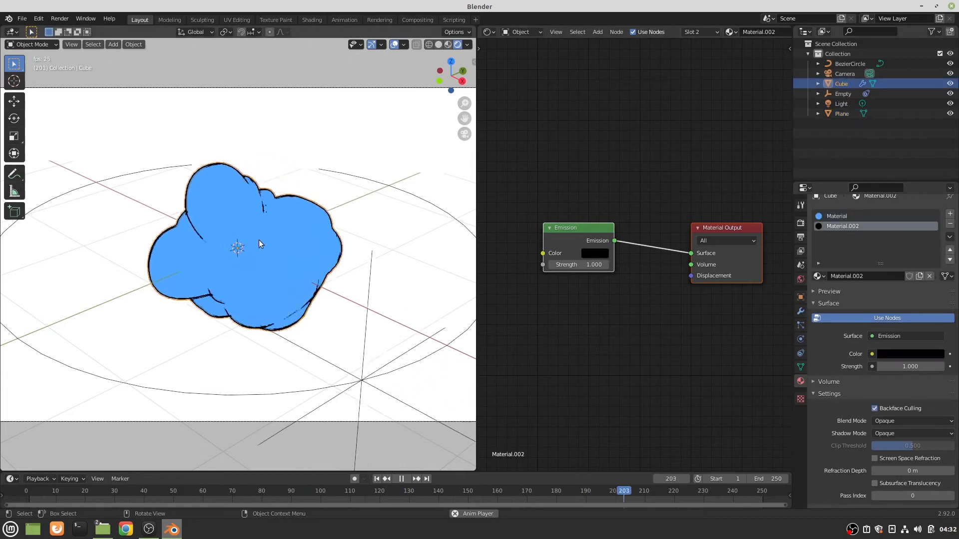
{"action": "left_click", "coordinate": [831, 217]}
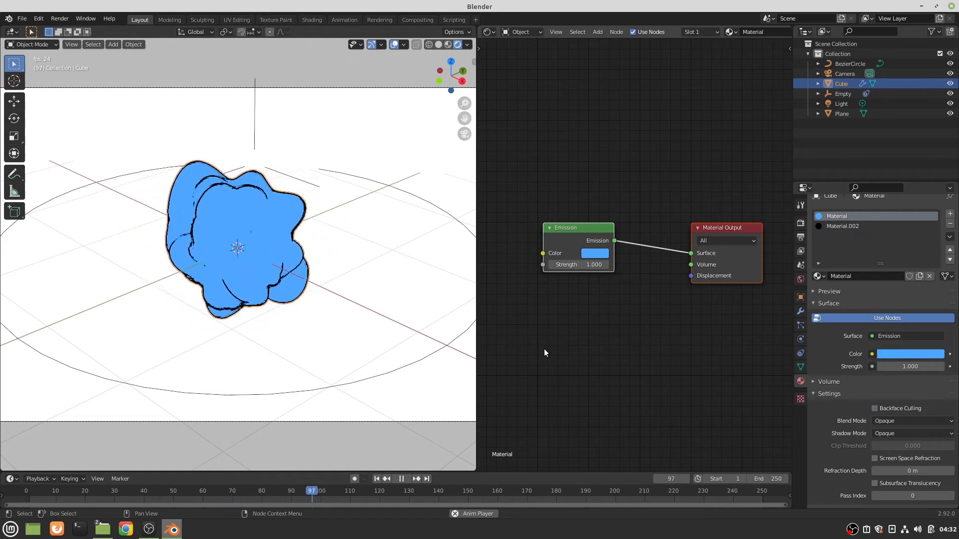
{"action": "left_click", "coordinate": [604, 254]}
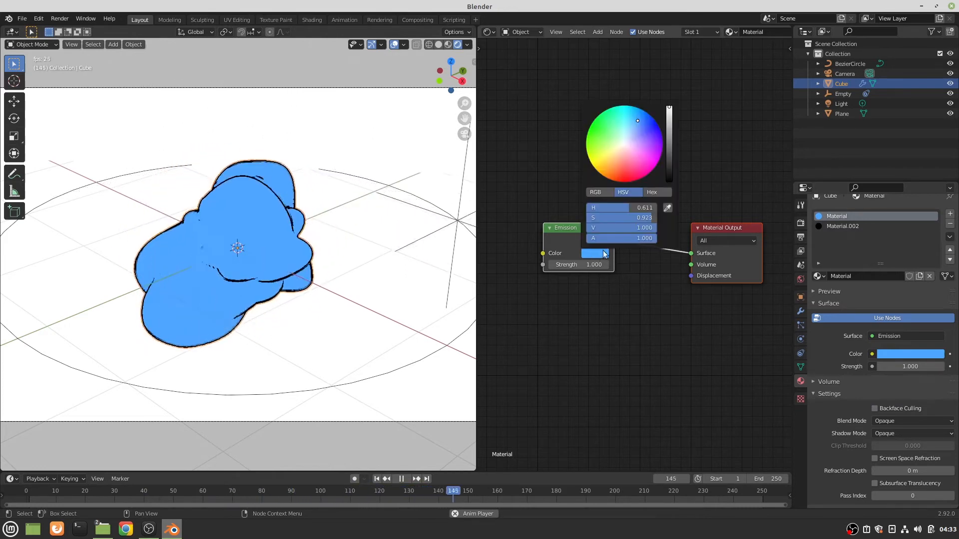
{"action": "left_click_drag", "start_coordinate": [646, 219], "coordinate": [594, 220]}
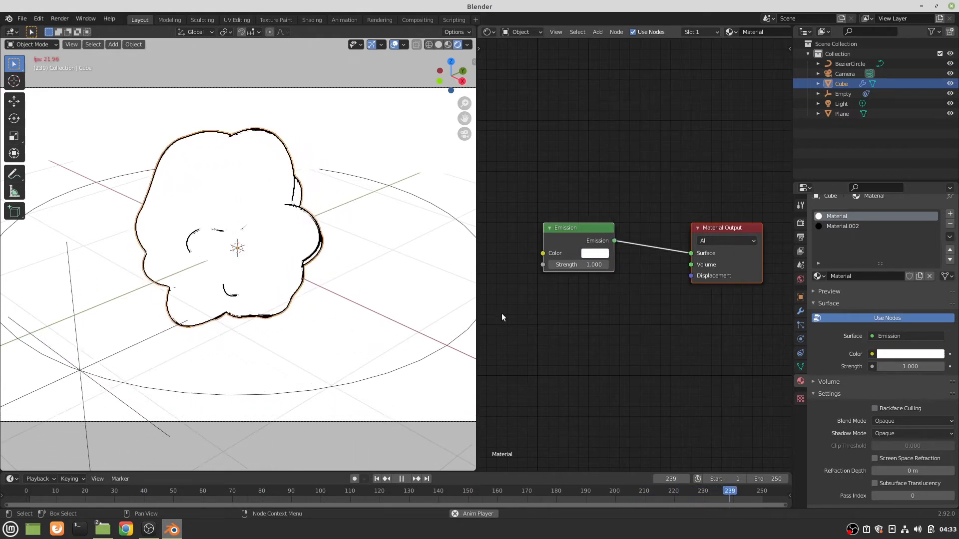
- Pause the animation, check the scene's Eevee render settings, and resume playback
{"action": "left_click", "coordinate": [407, 314]}
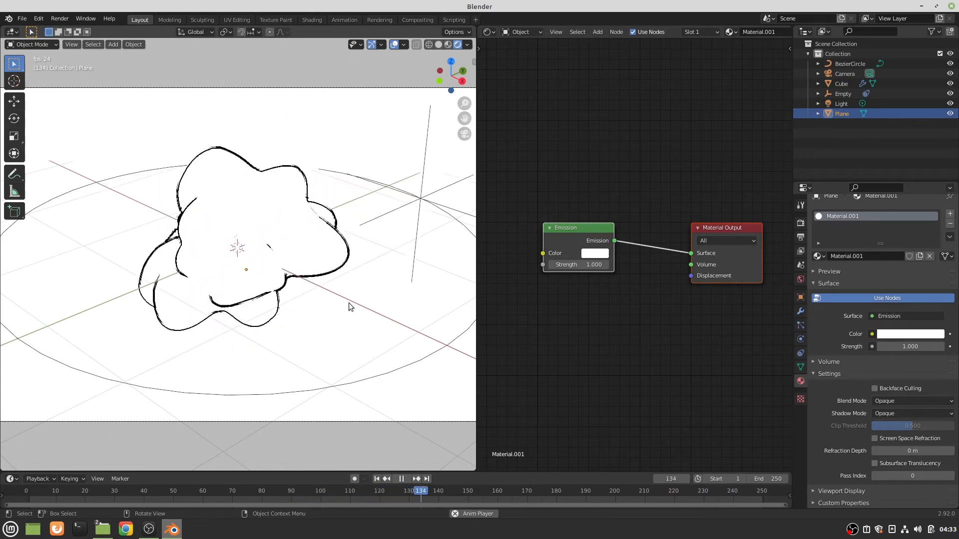
{"action": "key", "text": "space"}
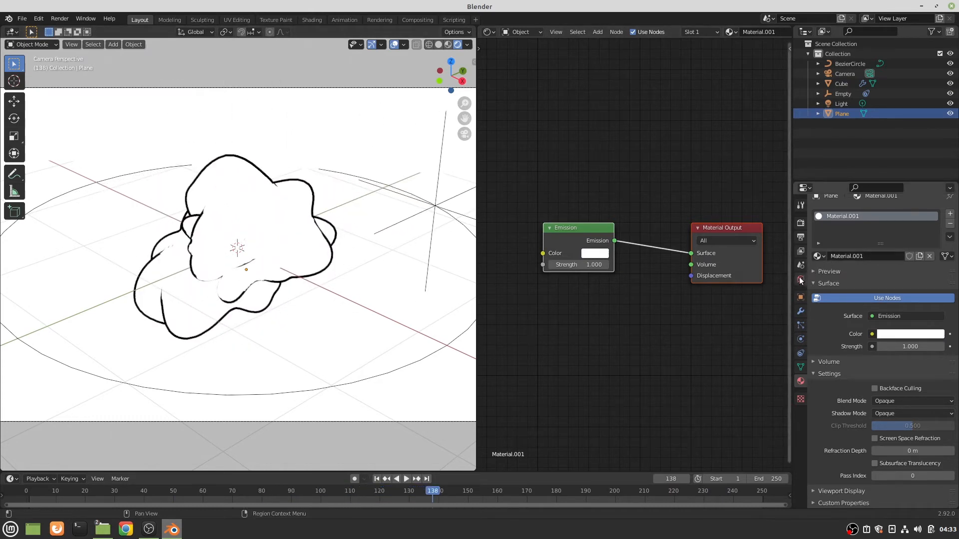
{"action": "left_click", "coordinate": [799, 228]}
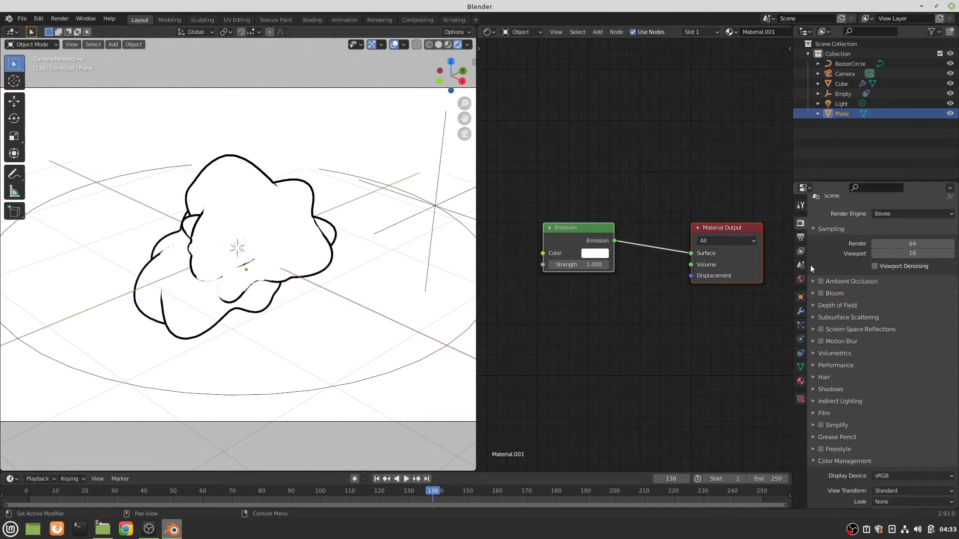
{"action": "key", "text": "space"}
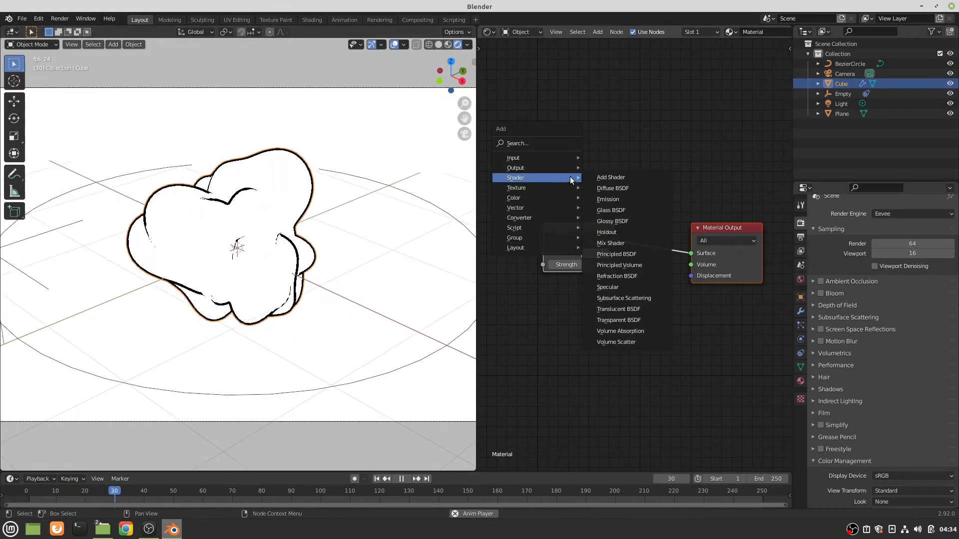
- Add a Diffuse BSDF node to the blob's first material and connect it to the Material Output's Surface
{"action": "left_click", "coordinate": [598, 188]}
{"action": "left_click", "coordinate": [504, 148]}
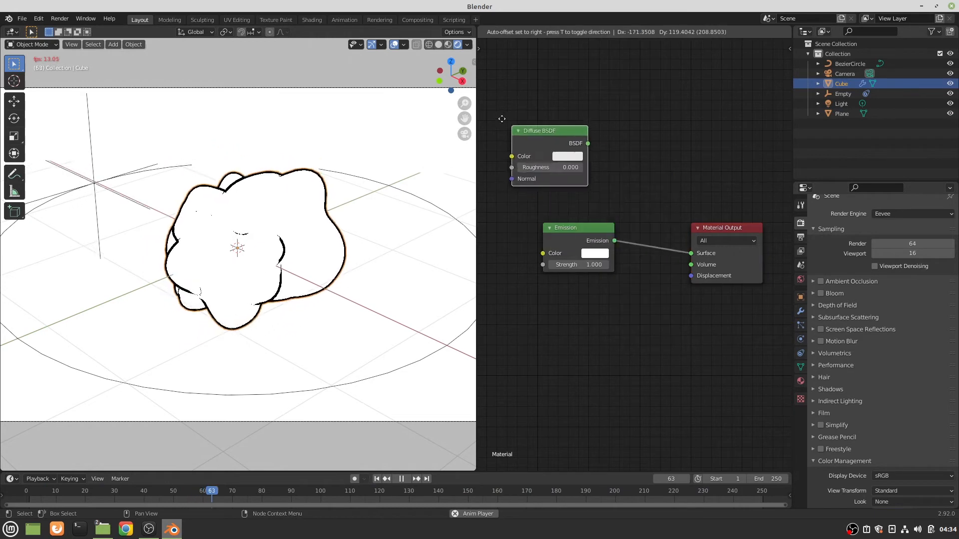
{"action": "mouse_move", "coordinate": [576, 137]}
{"action": "left_mouse_down"}
{"action": "mouse_move", "coordinate": [645, 195]}
{"action": "mouse_move", "coordinate": [670, 241]}
{"action": "mouse_move", "coordinate": [693, 255]}
{"action": "mouse_move", "coordinate": [686, 253]}
{"action": "left_mouse_up"}
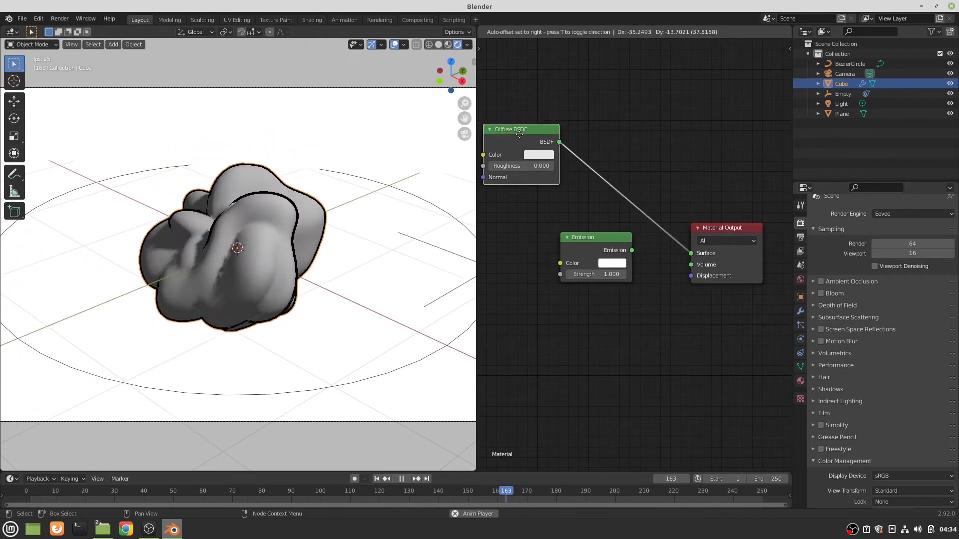
- Add a ColorRamp node with Constant interpolation and its white stop at position 0.559
{"action": "key", "text": "shift+a"}
{"action": "mouse_move", "coordinate": [573, 185]}
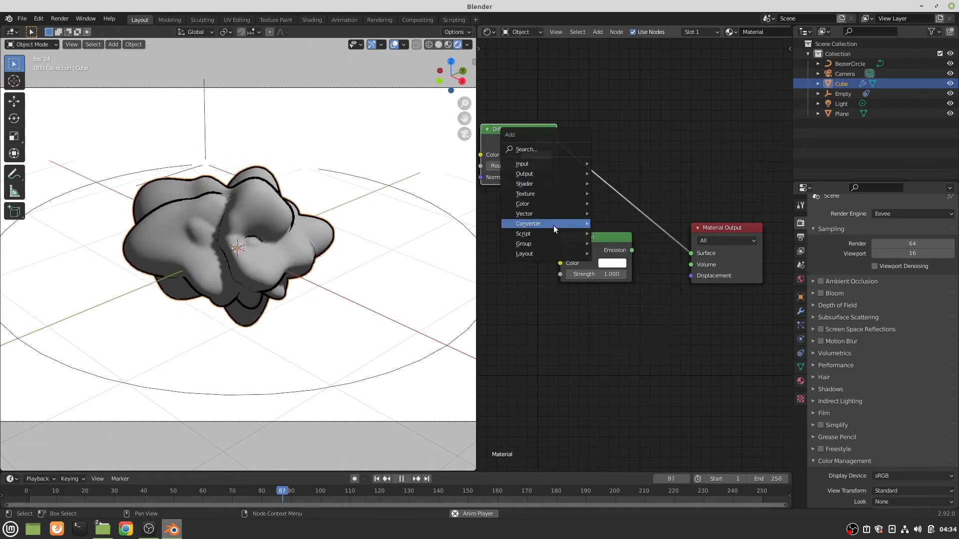
{"action": "mouse_move", "coordinate": [554, 224]}
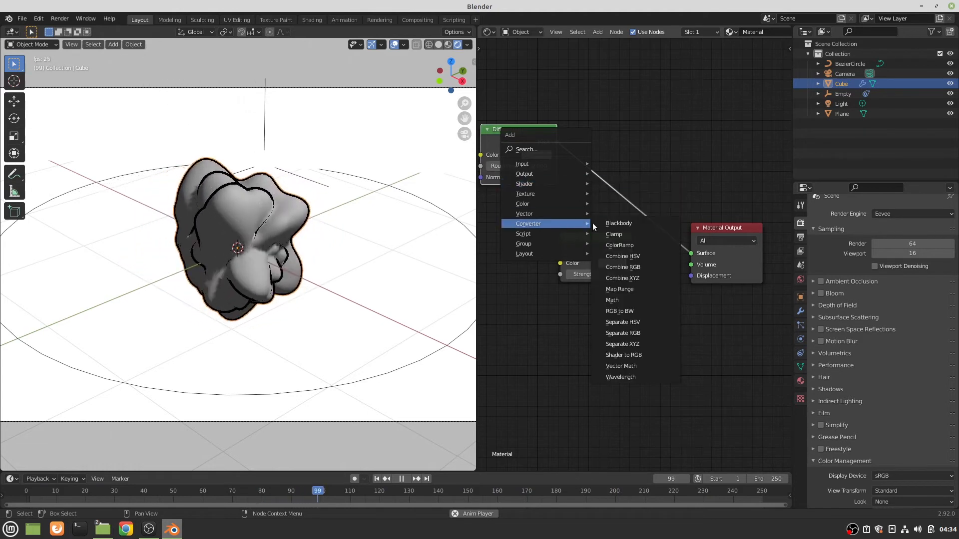
{"action": "left_click", "coordinate": [611, 245]}
{"action": "left_click", "coordinate": [553, 312]}
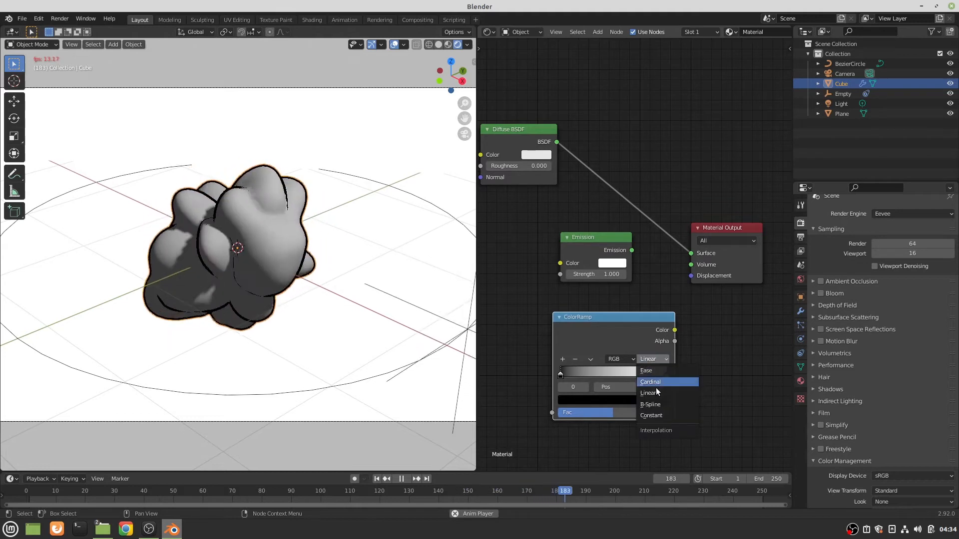
{"action": "left_click", "coordinate": [656, 415]}
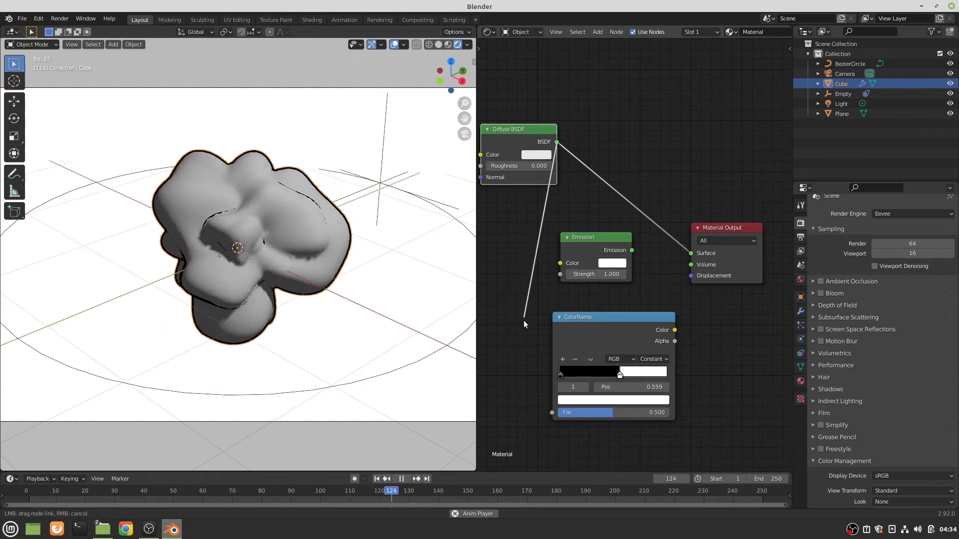
- Link the Diffuse BSDF output to the ColorRamp's Fac input and rearrange the Diffuse, ColorRamp and Emission nodes
{"action": "left_click_drag", "start_coordinate": [548, 413], "coordinate": [547, 409]}
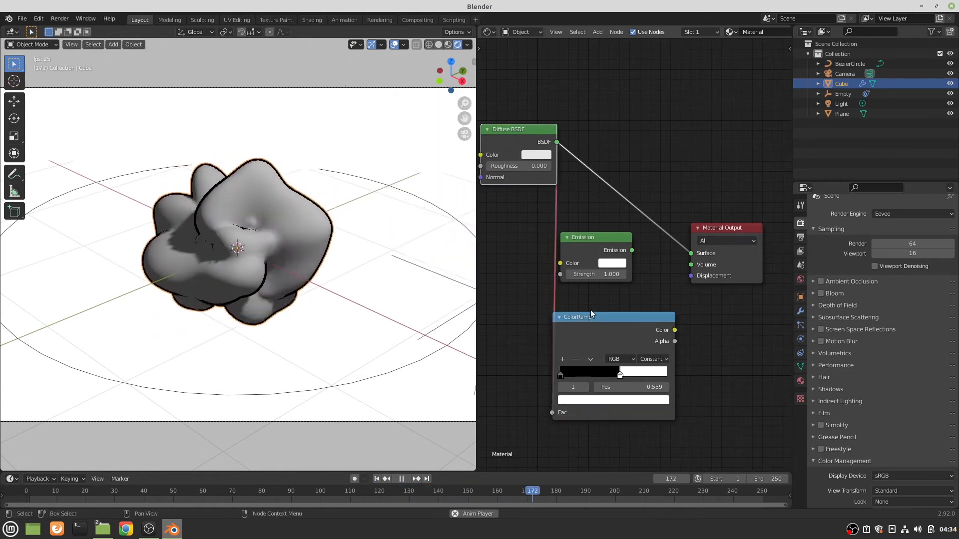
{"action": "left_click_drag", "start_coordinate": [588, 317], "coordinate": [558, 322]}
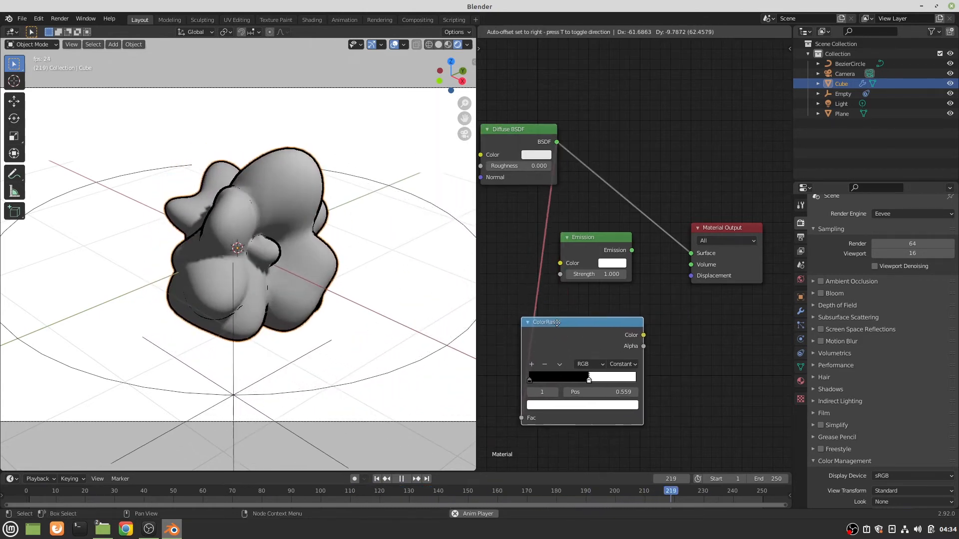
{"action": "left_click_drag", "start_coordinate": [595, 237], "coordinate": [707, 322]}
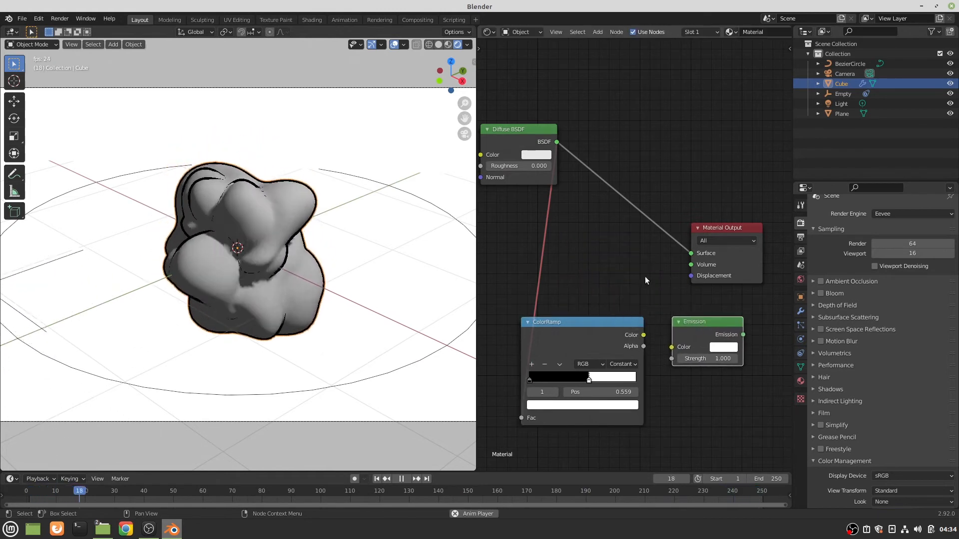
{"action": "left_click_drag", "start_coordinate": [518, 129], "coordinate": [495, 110]}
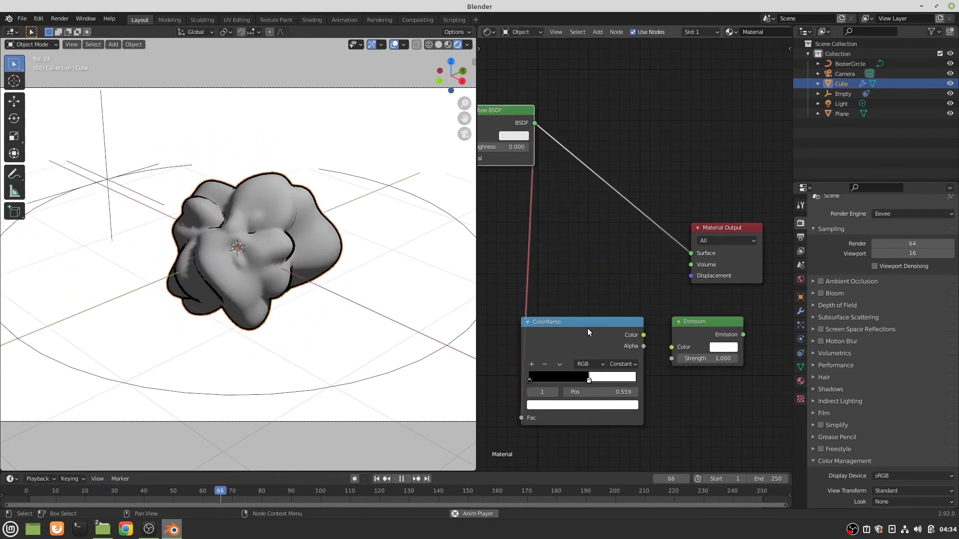
{"action": "left_click_drag", "start_coordinate": [586, 323], "coordinate": [605, 244]}
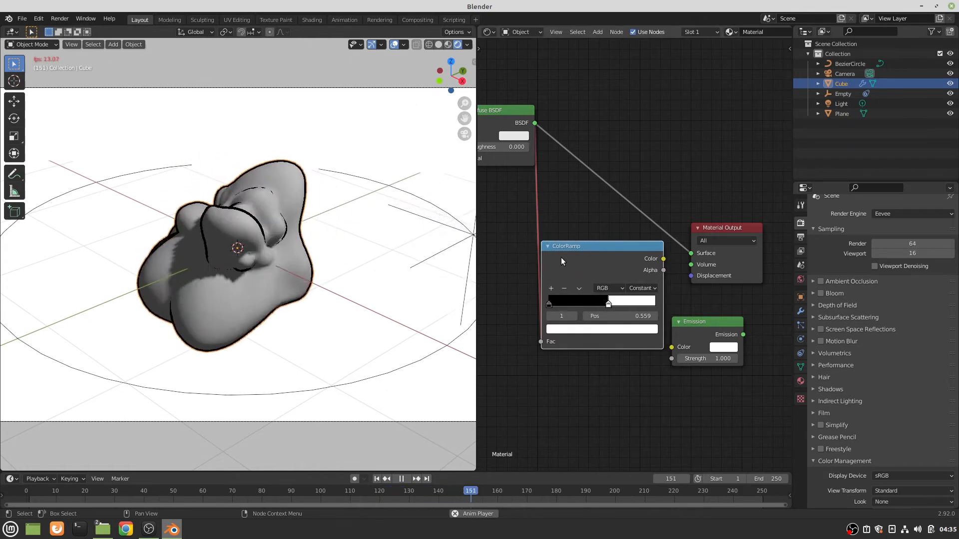
- Insert a Shader to RGB node between the Diffuse BSDF and the ColorRamp
{"action": "key", "text": "shift+a"}
{"action": "mouse_move", "coordinate": [560, 259]}
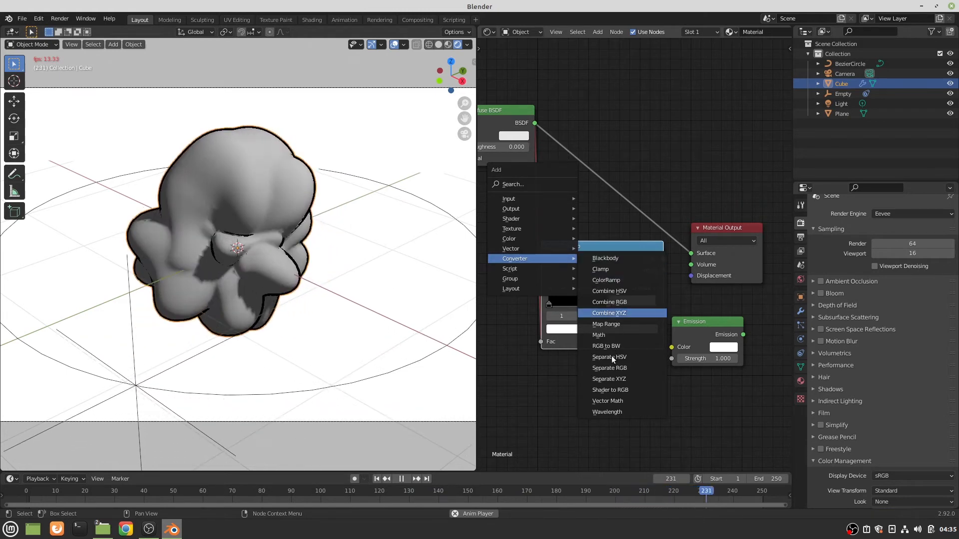
{"action": "left_click", "coordinate": [610, 390]}
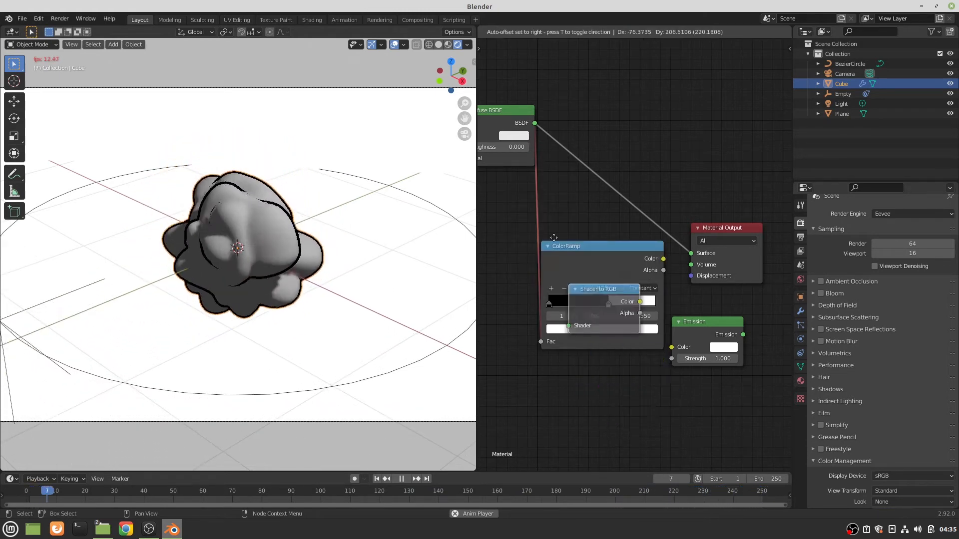
{"action": "left_click", "coordinate": [561, 144]}
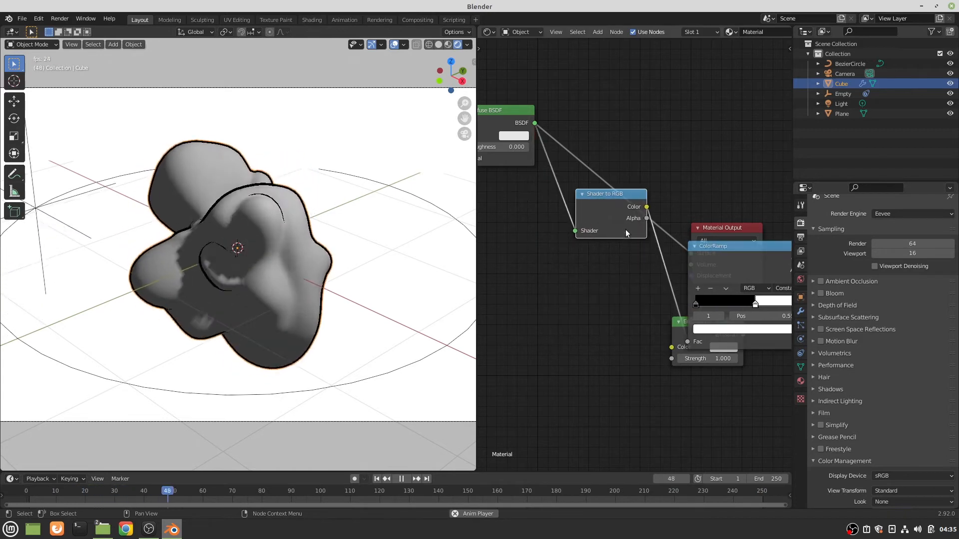
- Feed the ColorRamp's color into the Emission color and connect the Emission node to the Material Output's Surface
{"action": "left_click_drag", "start_coordinate": [606, 194], "coordinate": [552, 225]}
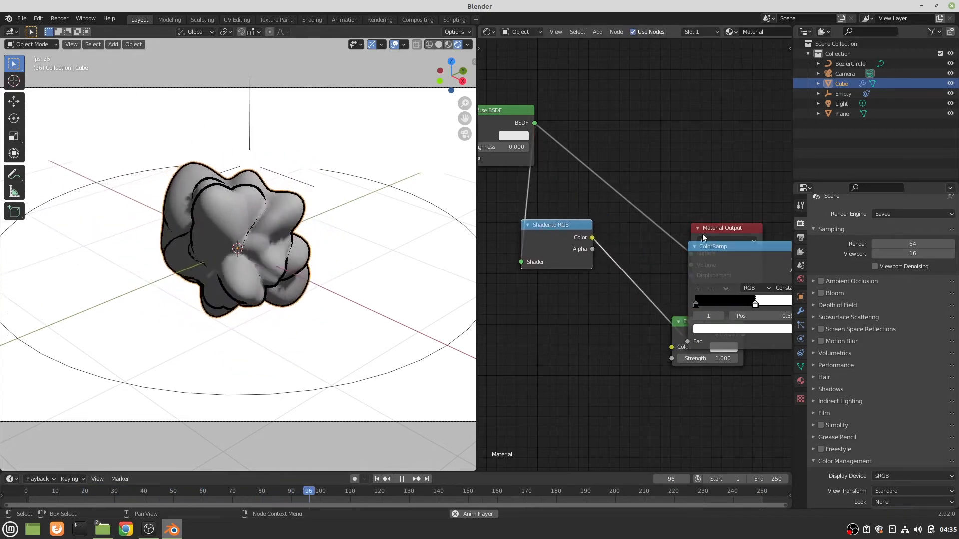
{"action": "left_click_drag", "start_coordinate": [738, 241], "coordinate": [671, 347]}
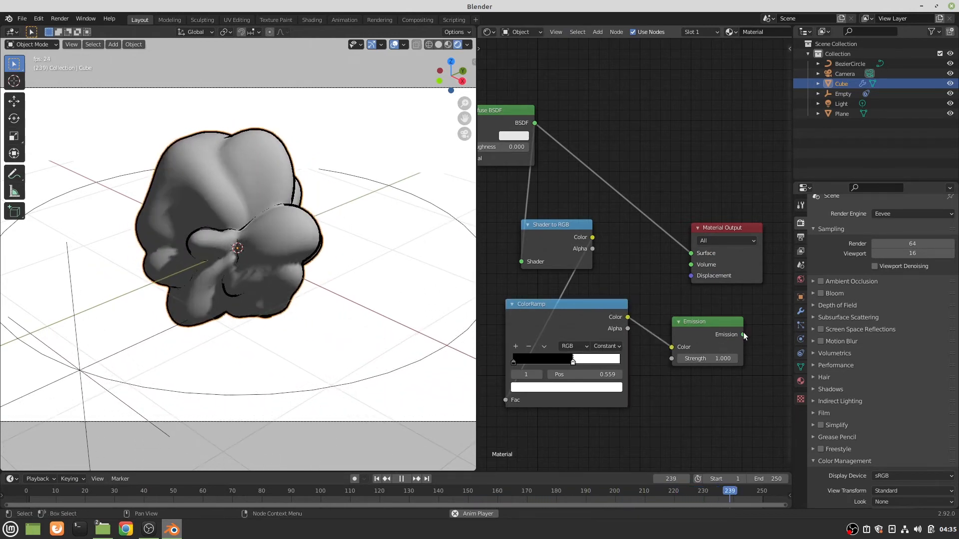
{"action": "left_click_drag", "start_coordinate": [743, 334], "coordinate": [692, 253]}
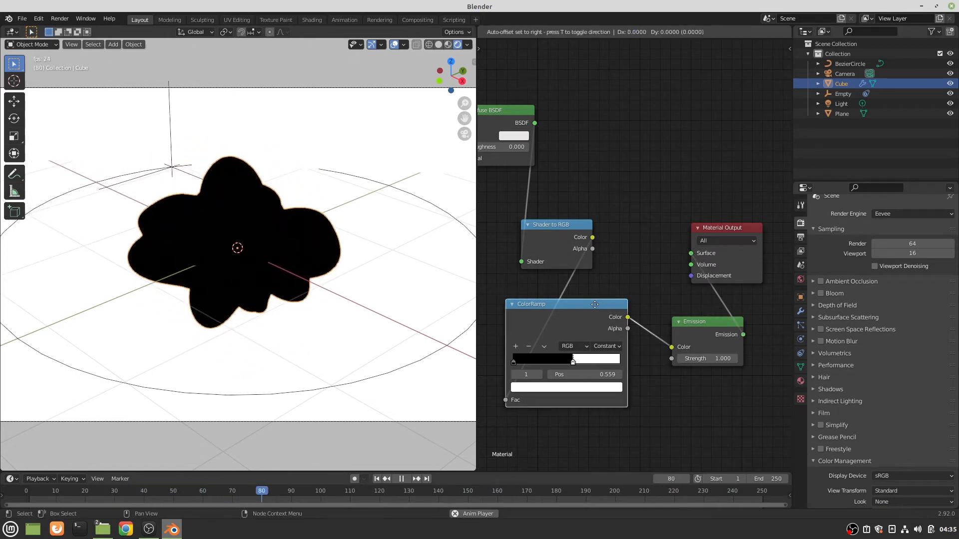
- Spread out the ColorRamp, Shader to RGB and Diffuse BSDF nodes in the blob's material
{"action": "left_click_drag", "start_coordinate": [591, 309], "coordinate": [615, 306]}
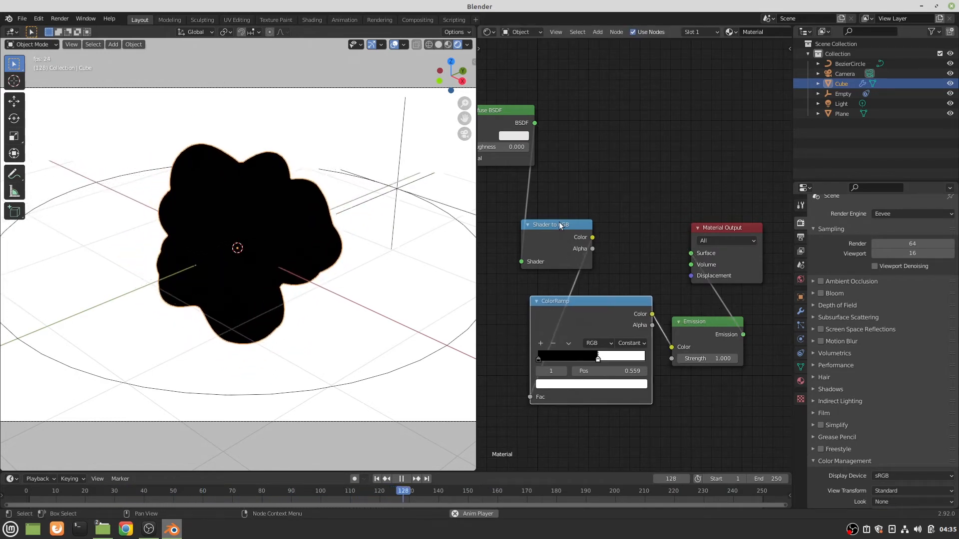
{"action": "left_click_drag", "start_coordinate": [559, 222], "coordinate": [546, 198]}
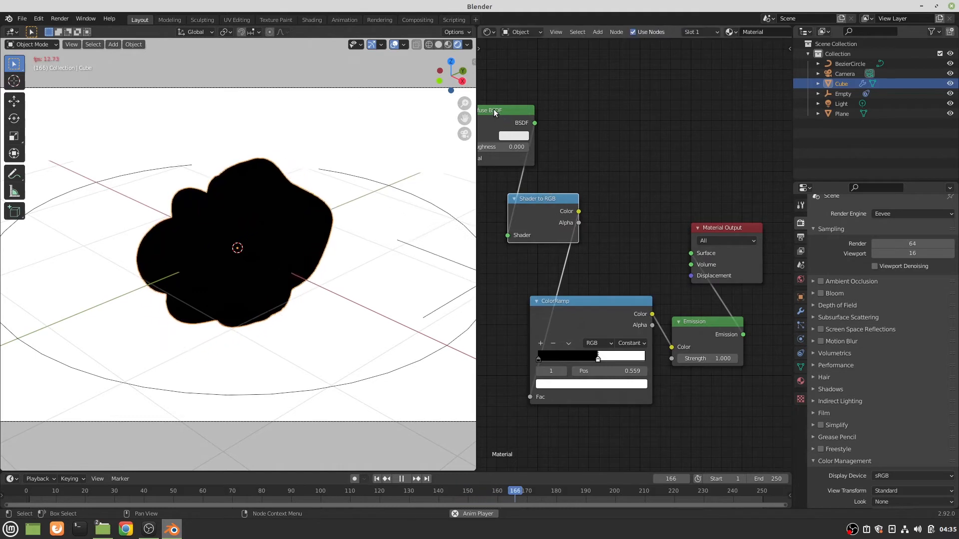
{"action": "mouse_move", "coordinate": [495, 113]}
{"action": "left_mouse_down"}
{"action": "mouse_move", "coordinate": [538, 92]}
{"action": "mouse_move", "coordinate": [496, 109]}
{"action": "left_mouse_up"}
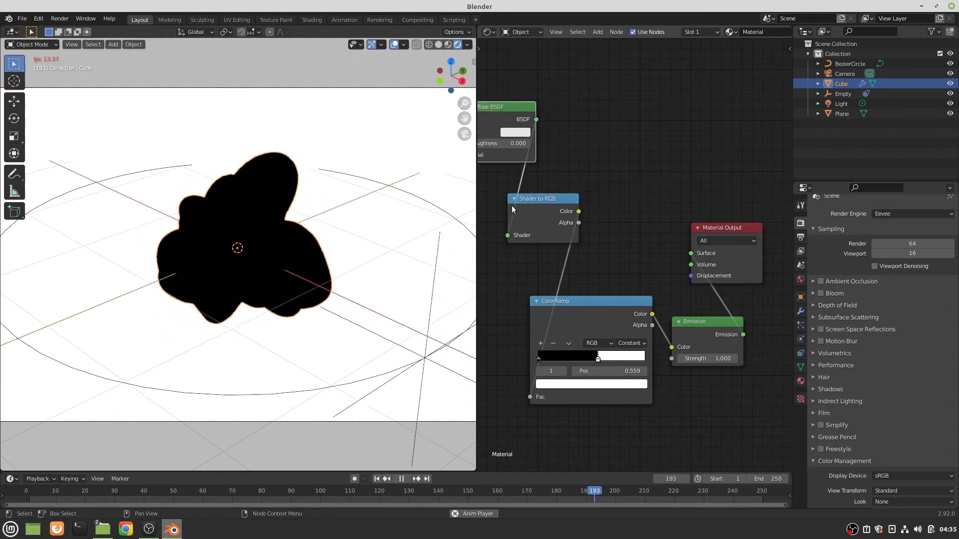
- Set the position of the ColorRamp's white stop to 0.5
{"action": "left_click_drag", "start_coordinate": [599, 360], "coordinate": [564, 360]}
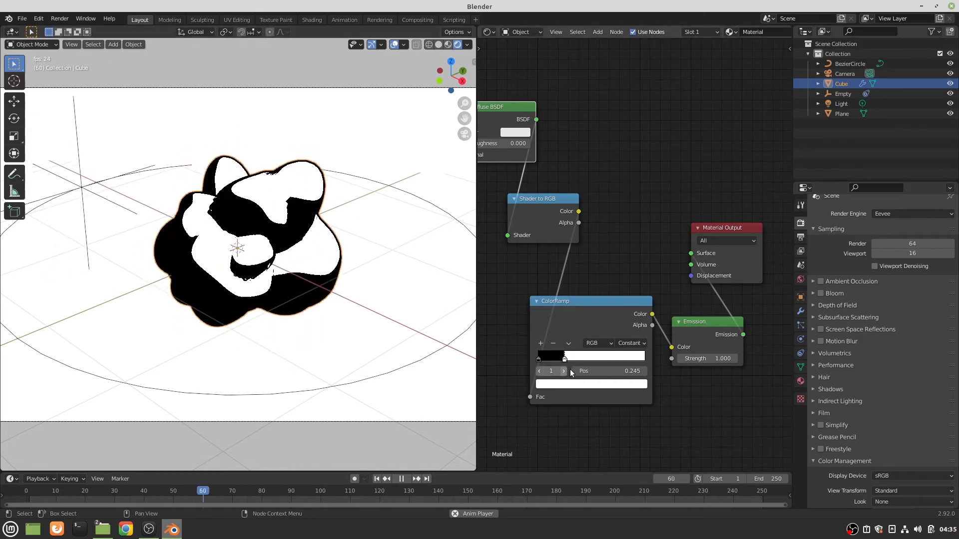
{"action": "left_click", "coordinate": [603, 371]}
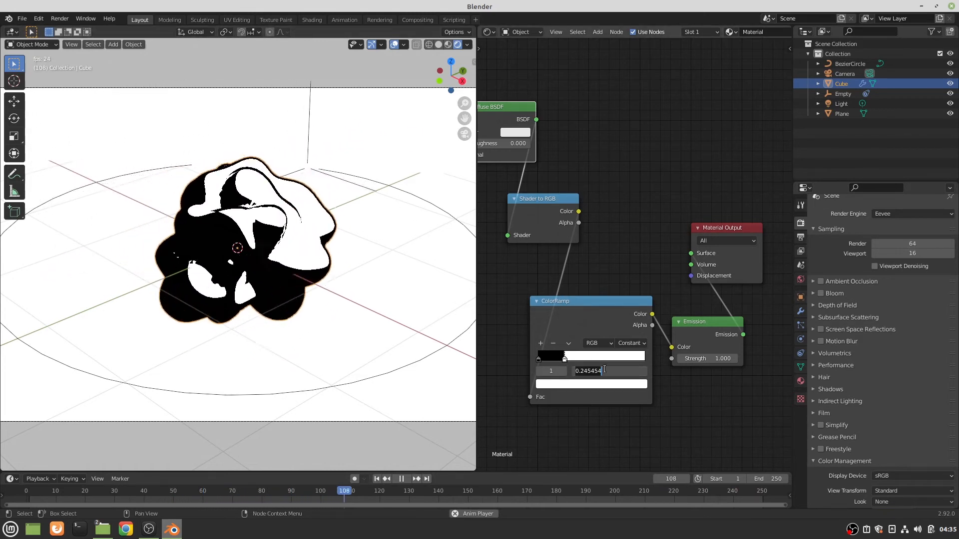
{"action": "type", "text": "0.5"}
{"action": "key", "text": "Return"}
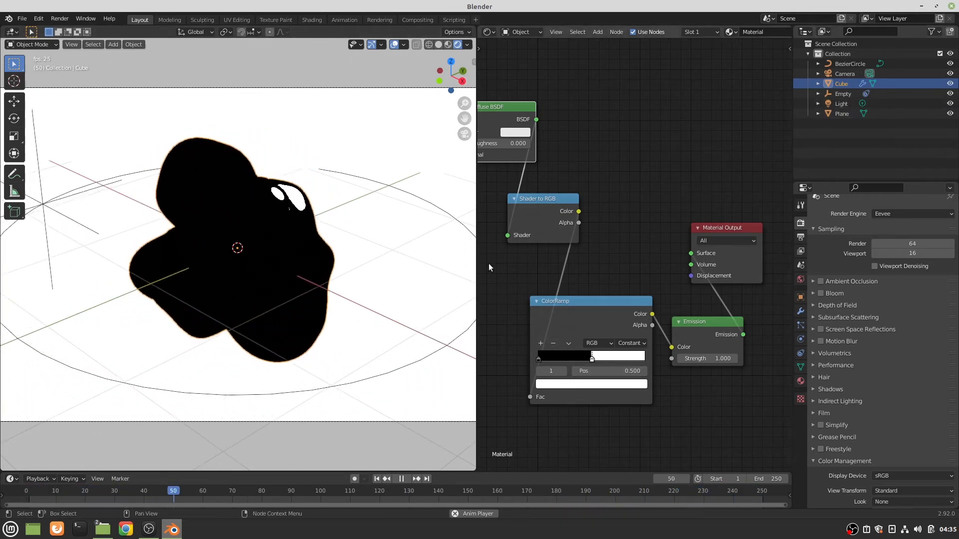
- Move the light in front of the backdrop toward the camera side of the blob and return to the camera view
{"action": "middle_click_drag", "start_coordinate": [337, 288], "coordinate": [372, 310]}
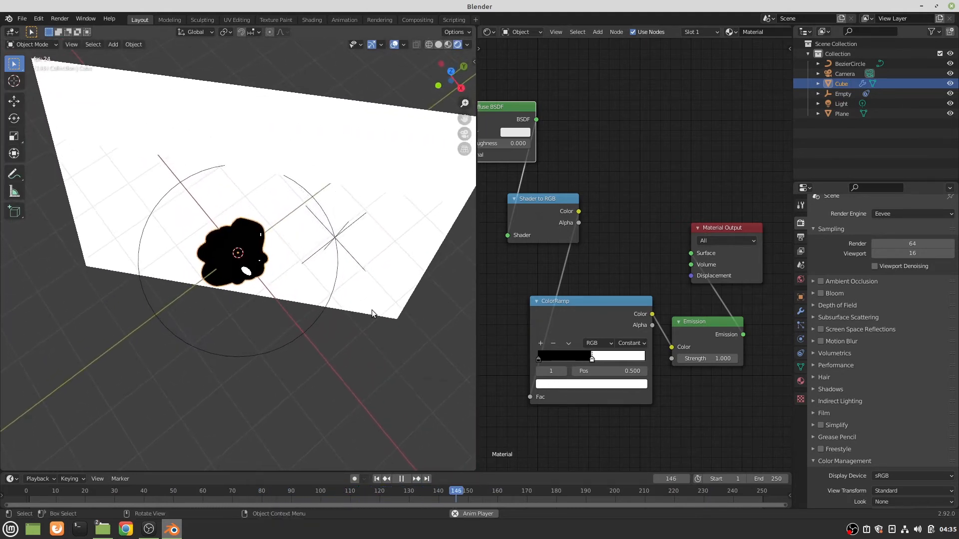
{"action": "scroll", "coordinate": [371, 310], "scroll_direction": "down", "scroll_amount": 5}
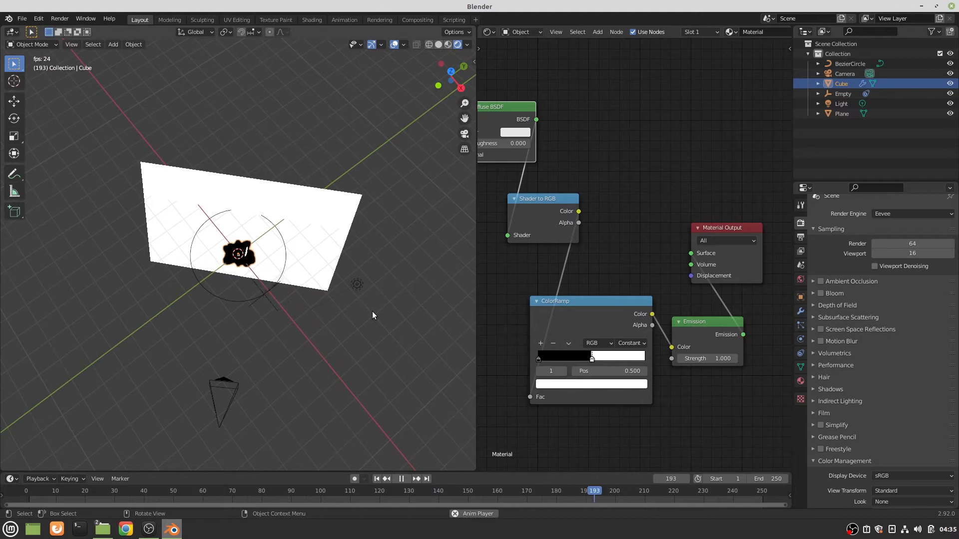
{"action": "scroll", "coordinate": [372, 312], "scroll_direction": "up", "scroll_amount": 2}
{"action": "left_click", "coordinate": [403, 296]}
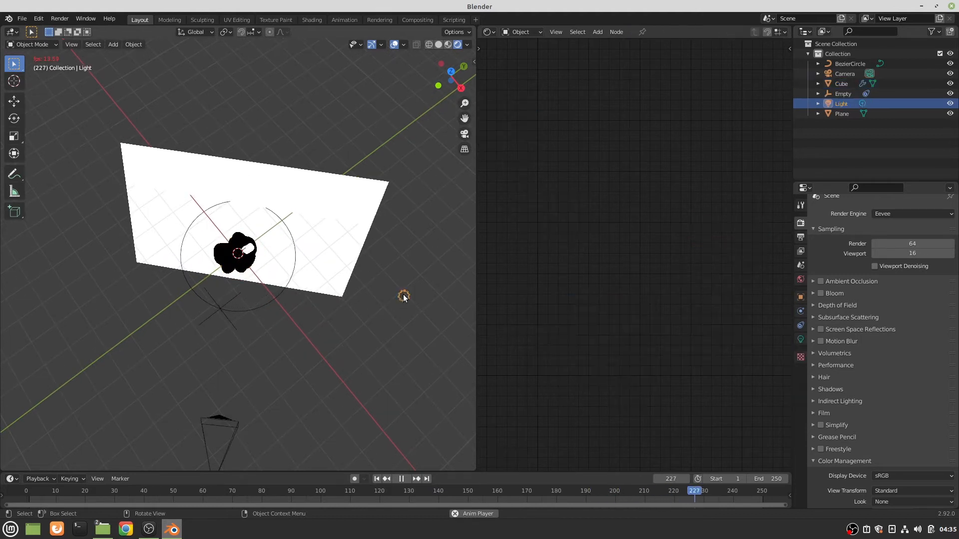
{"action": "key", "text": "g"}
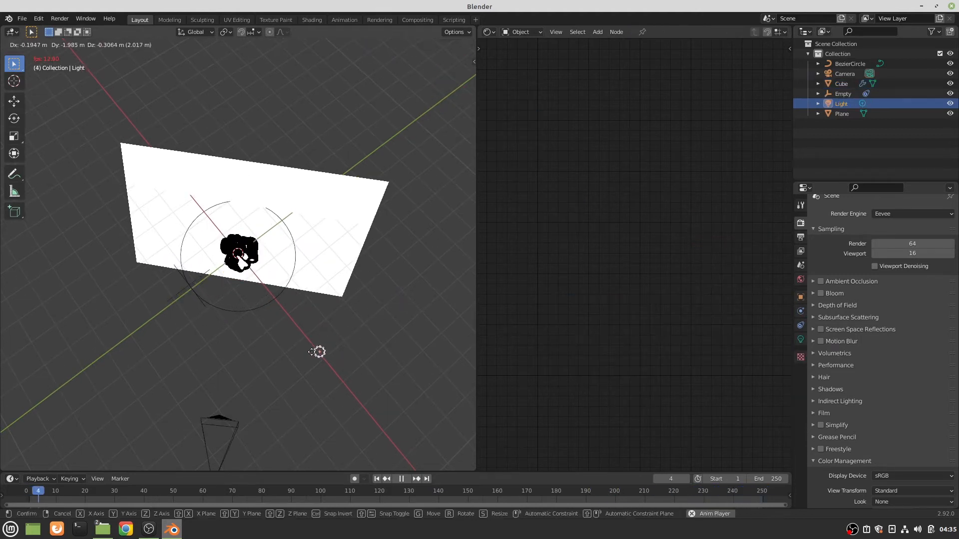
{"action": "left_click", "coordinate": [316, 349]}
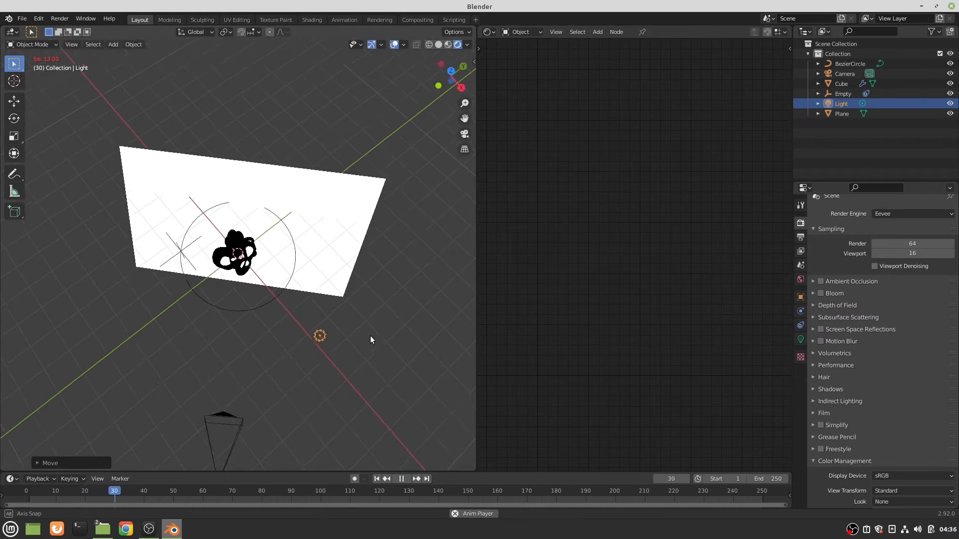
{"action": "middle_click_drag", "start_coordinate": [370, 336], "coordinate": [382, 296]}
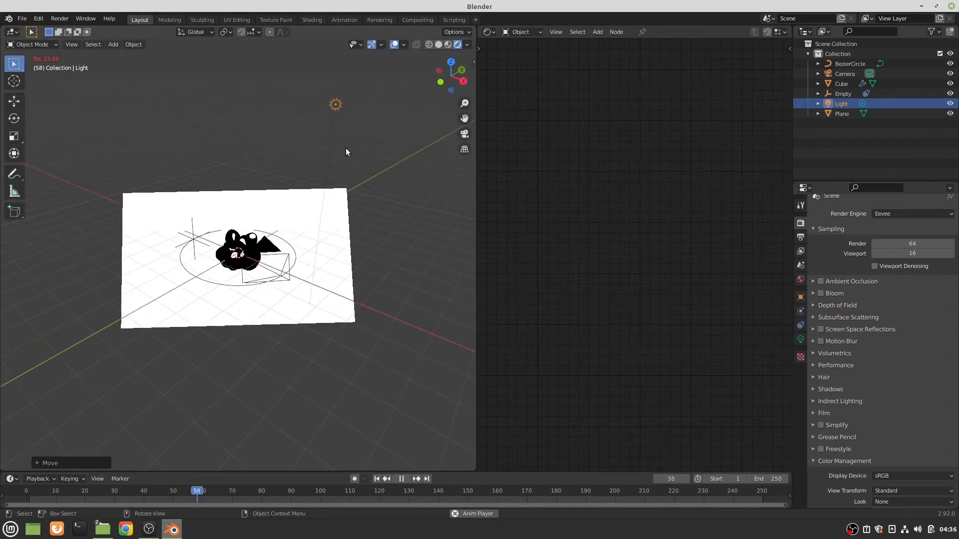
{"action": "key", "text": "g"}
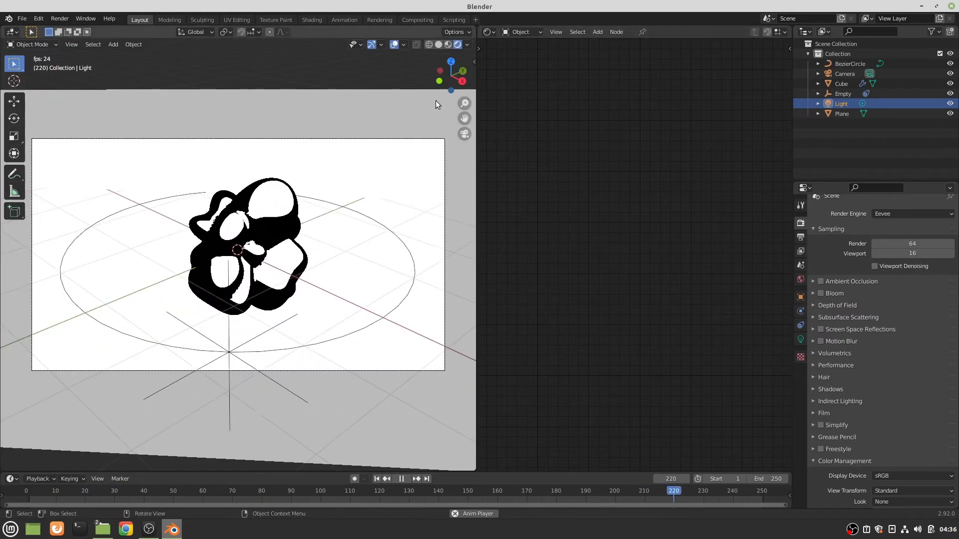
- Fine-tune the light's location to about X 3.22 m, Y -1.58 m and Z 4.24 m
{"action": "key", "text": "n"}
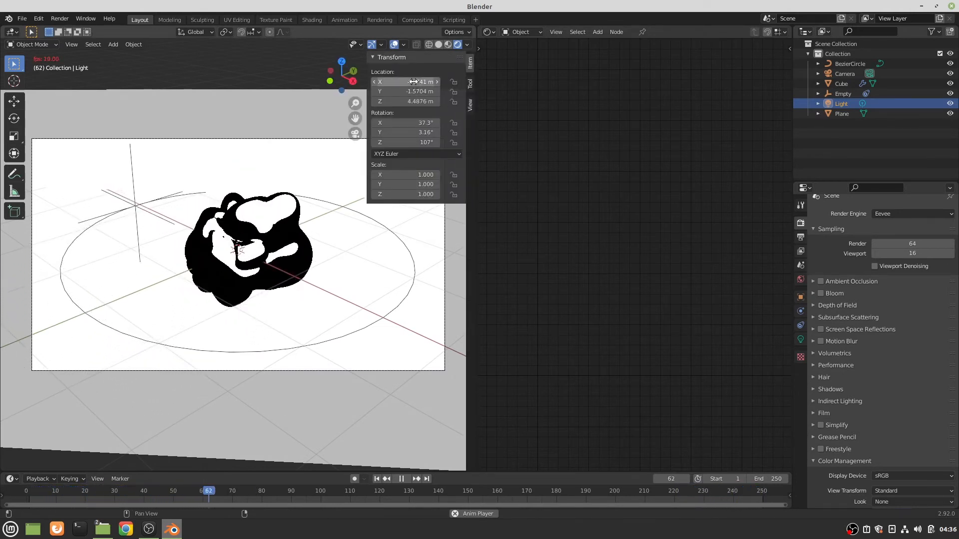
{"action": "left_click_drag", "start_coordinate": [405, 82], "coordinate": [334, 82]}
{"action": "mouse_move", "coordinate": [412, 94]}
{"action": "left_mouse_down"}
{"action": "mouse_move", "coordinate": [84, 94]}
{"action": "mouse_move", "coordinate": [478, 101]}
{"action": "mouse_move", "coordinate": [305, 101]}
{"action": "mouse_move", "coordinate": [381, 102]}
{"action": "left_mouse_up"}
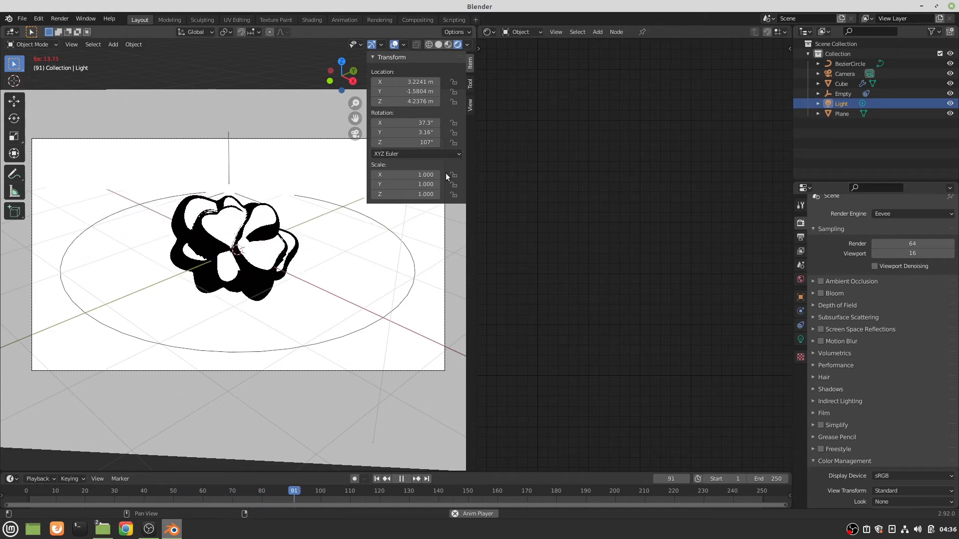
{"action": "key", "text": "n"}
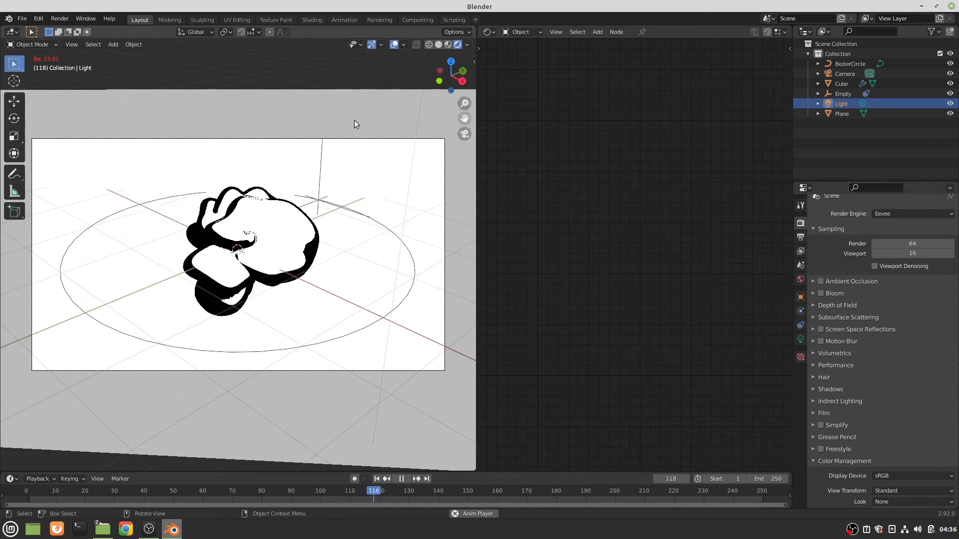
- Select the blob and move its ColorRamp and Shader to RGB nodes higher in the node graph
{"action": "left_click", "coordinate": [260, 237]}
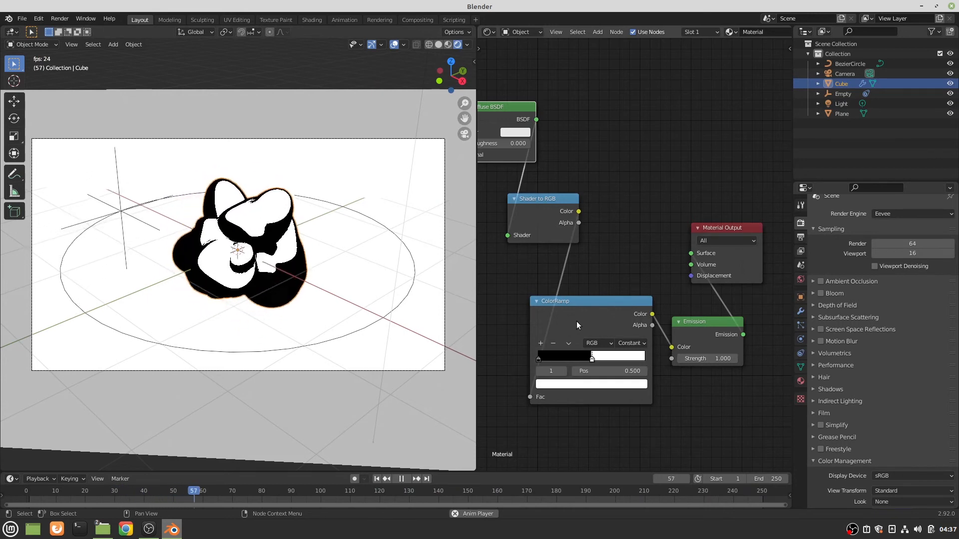
{"action": "left_click_drag", "start_coordinate": [596, 300], "coordinate": [598, 259]}
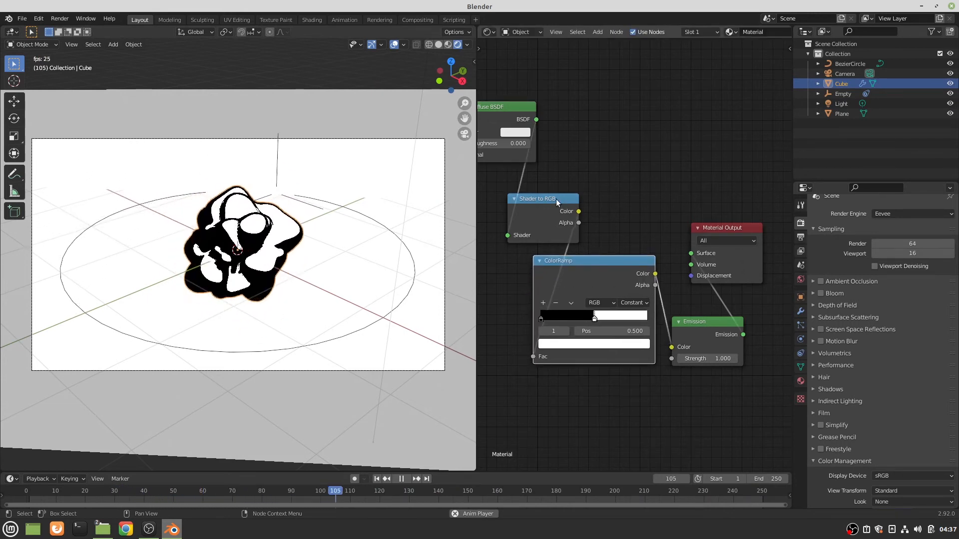
{"action": "left_click_drag", "start_coordinate": [562, 193], "coordinate": [604, 144]}
{"action": "left_click_drag", "start_coordinate": [594, 264], "coordinate": [594, 228]}
- Remove the ColorRamp's white stop, then recolor the remaining stop light green and place it at about 0.518
{"action": "left_click", "coordinate": [555, 268]}
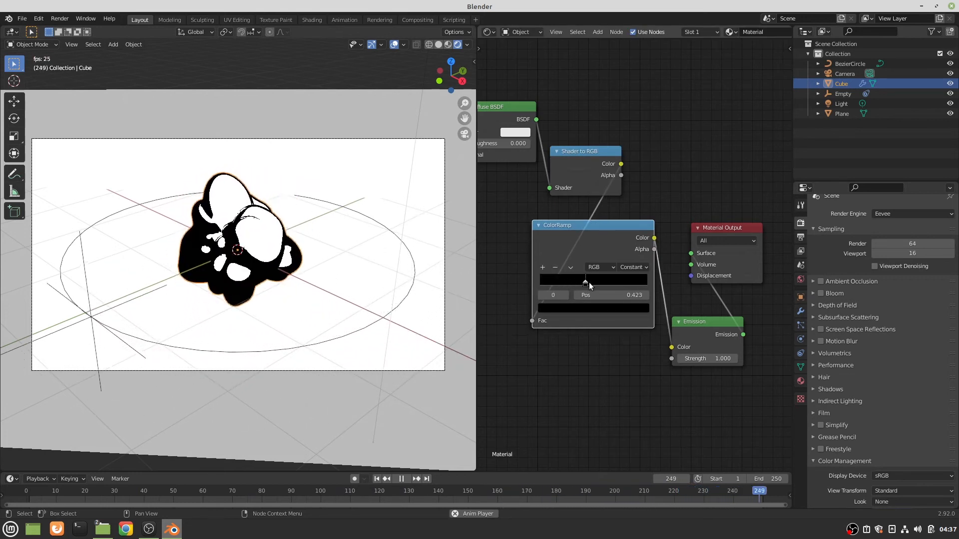
{"action": "left_click", "coordinate": [591, 307]}
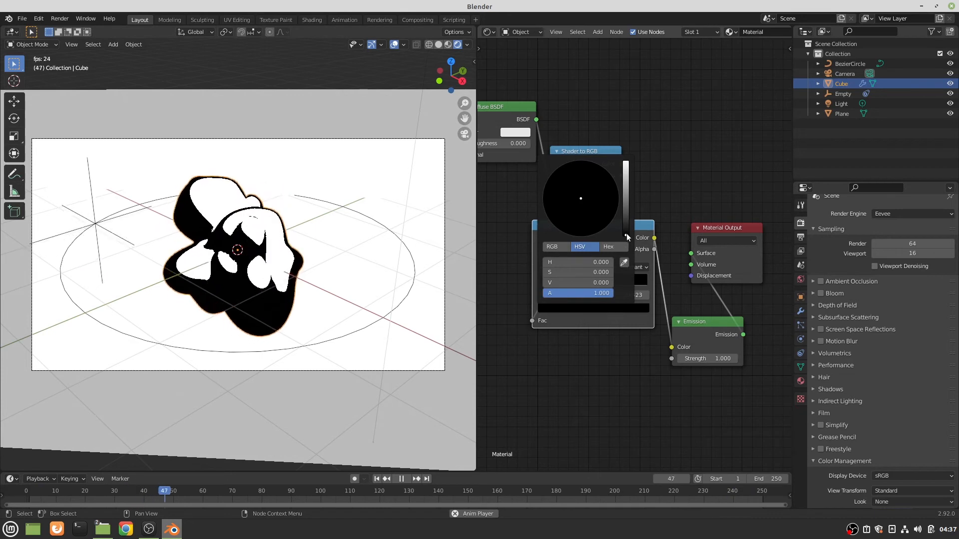
{"action": "left_click_drag", "start_coordinate": [625, 234], "coordinate": [625, 162]}
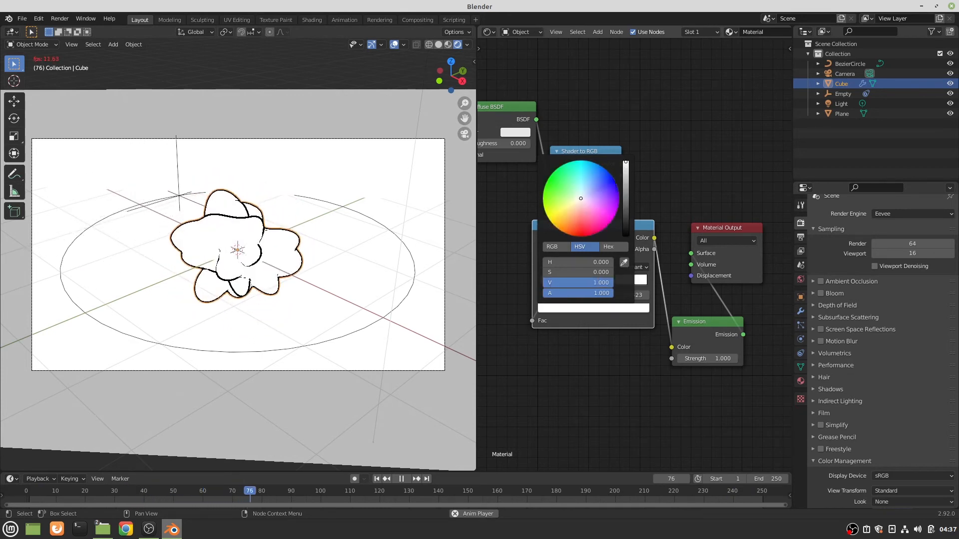
{"action": "left_click_drag", "start_coordinate": [580, 196], "coordinate": [550, 196]}
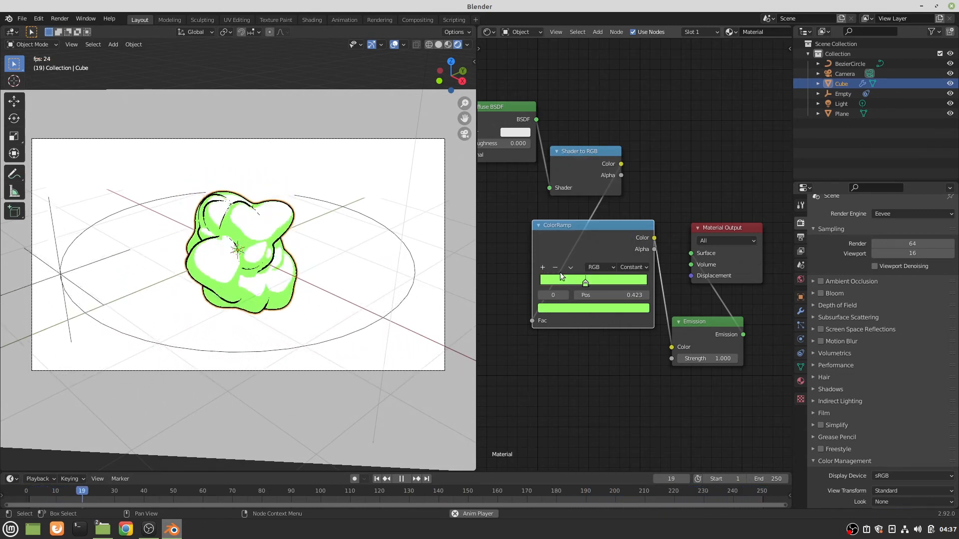
{"action": "left_click_drag", "start_coordinate": [587, 280], "coordinate": [598, 278]}
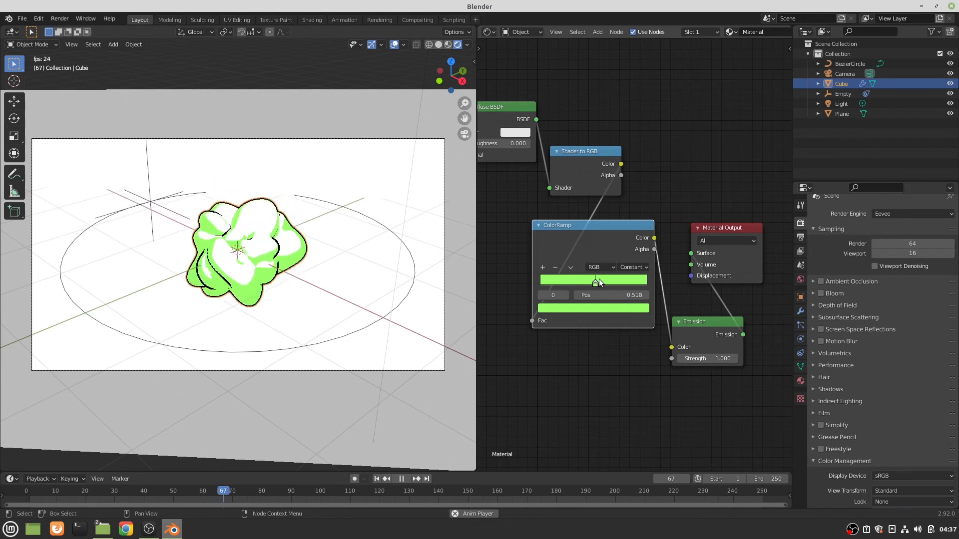
- Add a second ColorRamp stop and make the lower stop a darker, muted green at position 0.355
{"action": "left_click", "coordinate": [543, 268]}
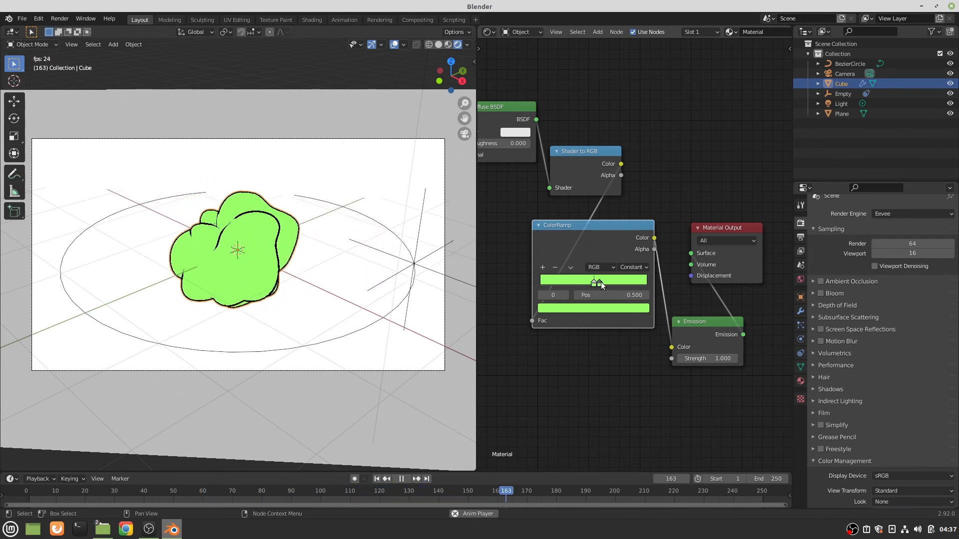
{"action": "left_click_drag", "start_coordinate": [601, 282], "coordinate": [580, 282]}
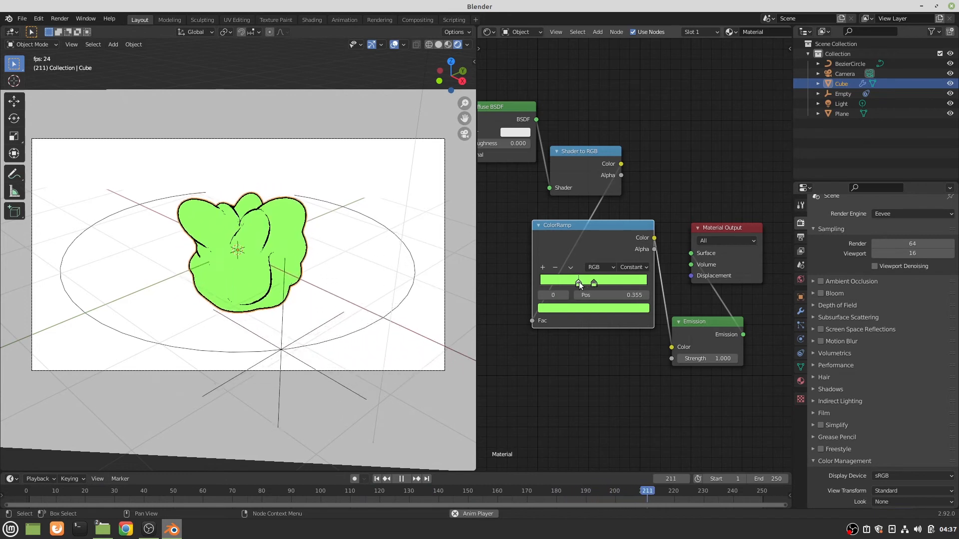
{"action": "left_click", "coordinate": [588, 307]}
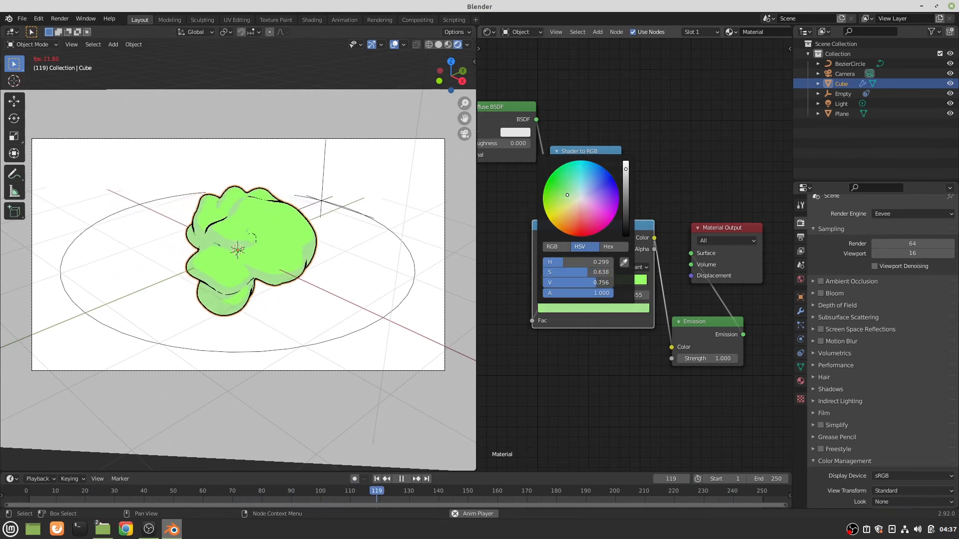
{"action": "left_click_drag", "start_coordinate": [594, 283], "coordinate": [585, 282]}
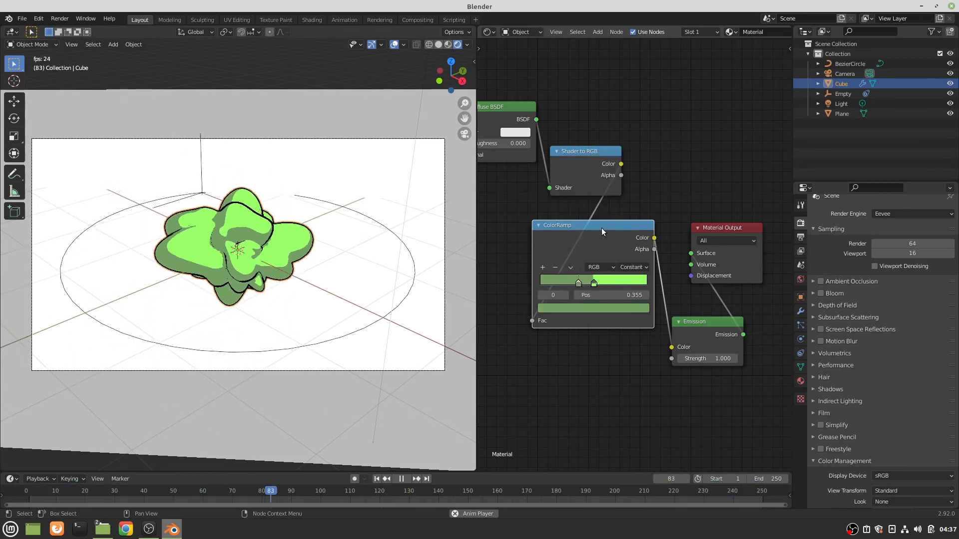
- Add a Mirror modifier to the blob and enable Bisect on the X axis
{"action": "left_click", "coordinate": [395, 183]}
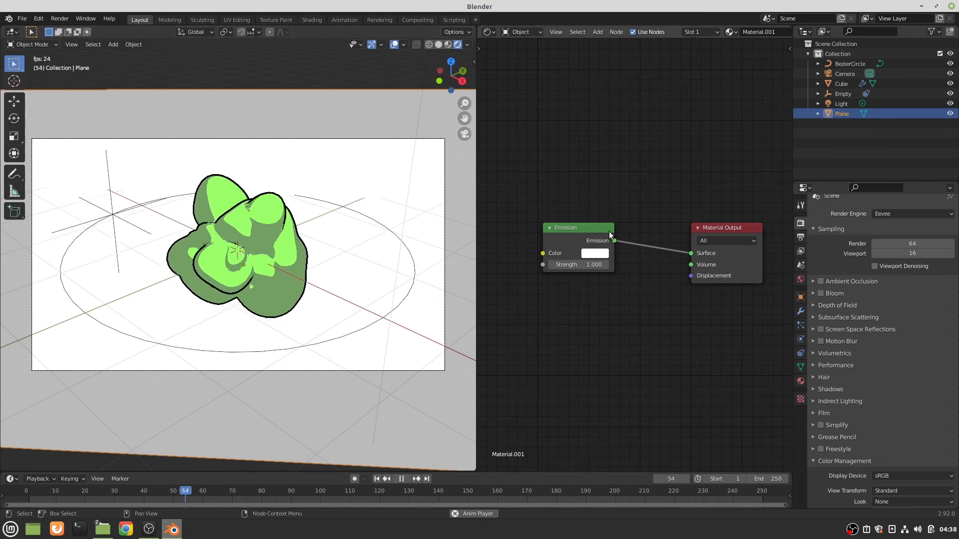
{"action": "left_click", "coordinate": [800, 312]}
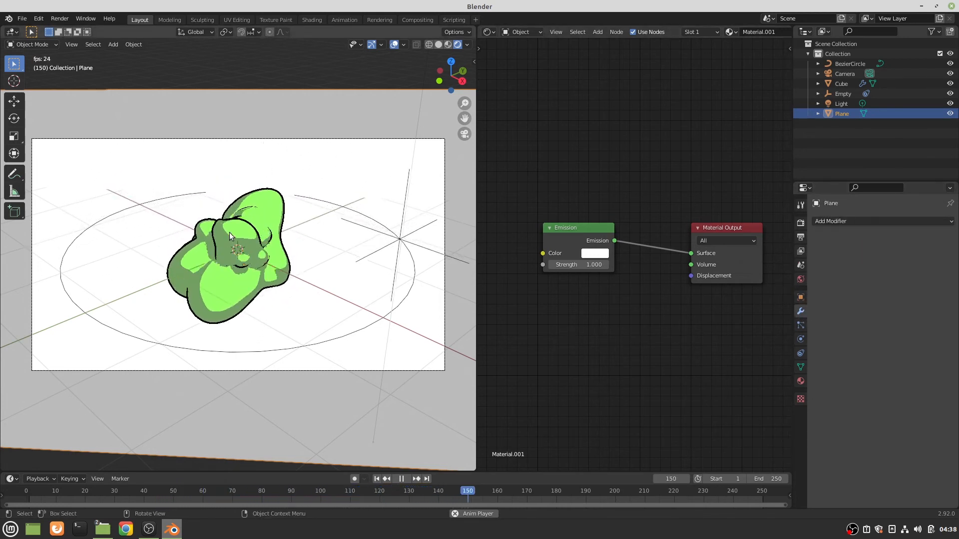
{"action": "left_click", "coordinate": [300, 239]}
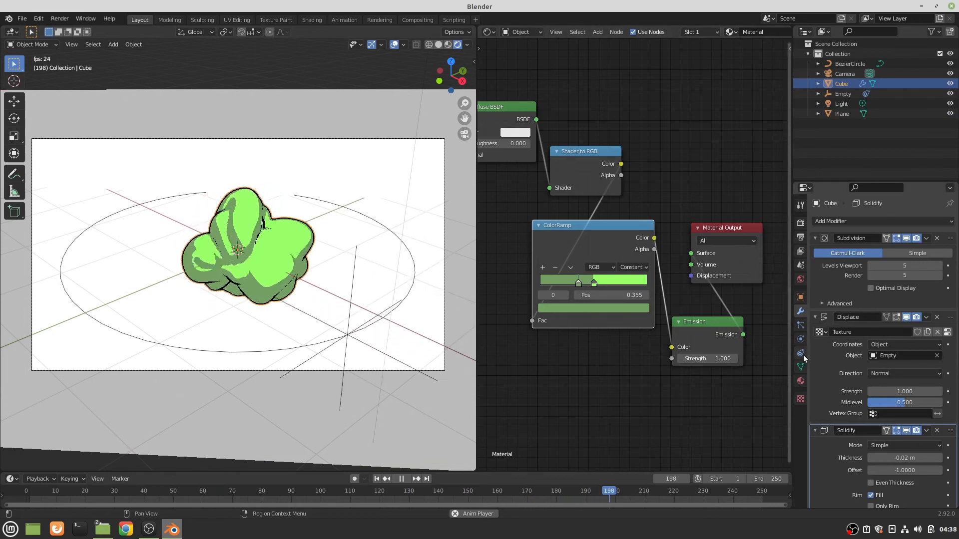
{"action": "left_click", "coordinate": [878, 220]}
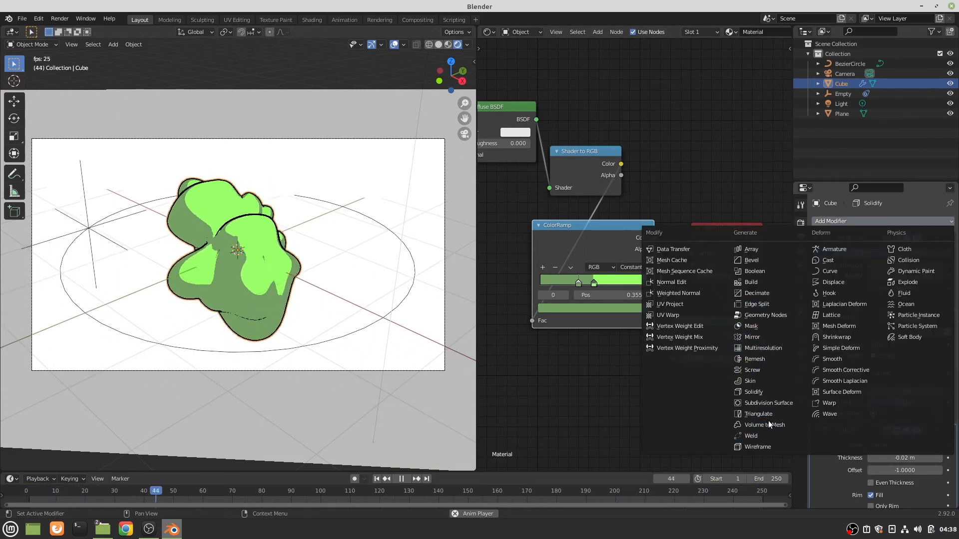
{"action": "left_click", "coordinate": [766, 339]}
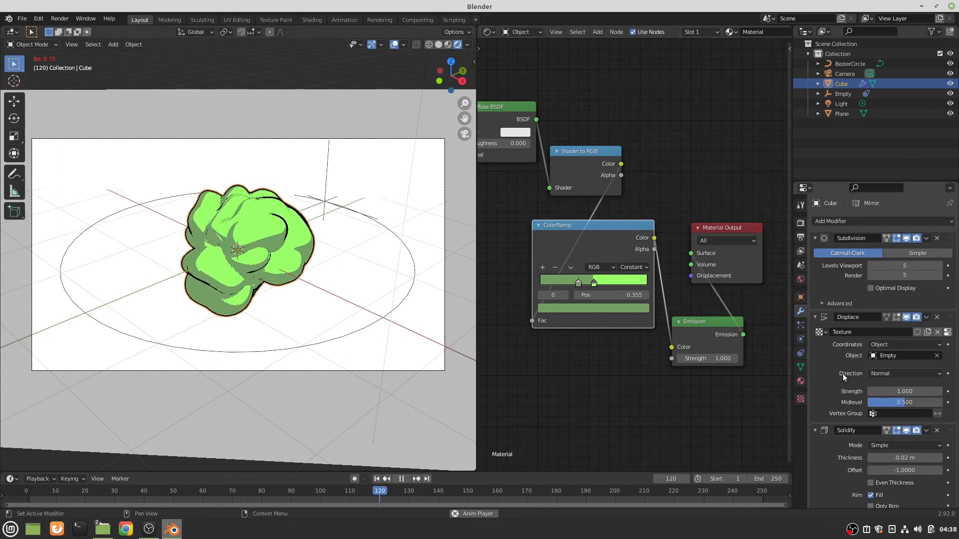
{"action": "scroll", "coordinate": [849, 359], "scroll_direction": "down", "scroll_amount": 4}
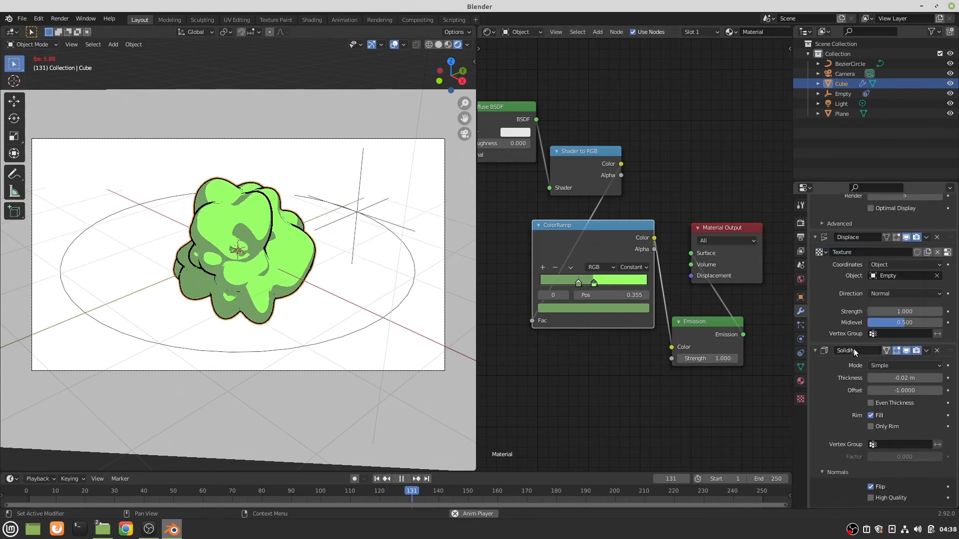
{"action": "scroll", "coordinate": [853, 349], "scroll_direction": "down", "scroll_amount": 8}
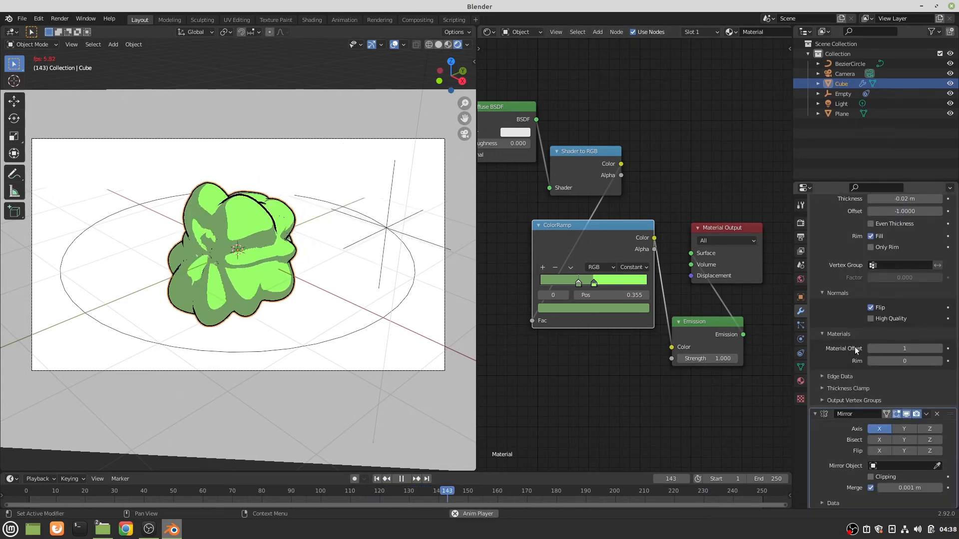
{"action": "left_click", "coordinate": [882, 440]}
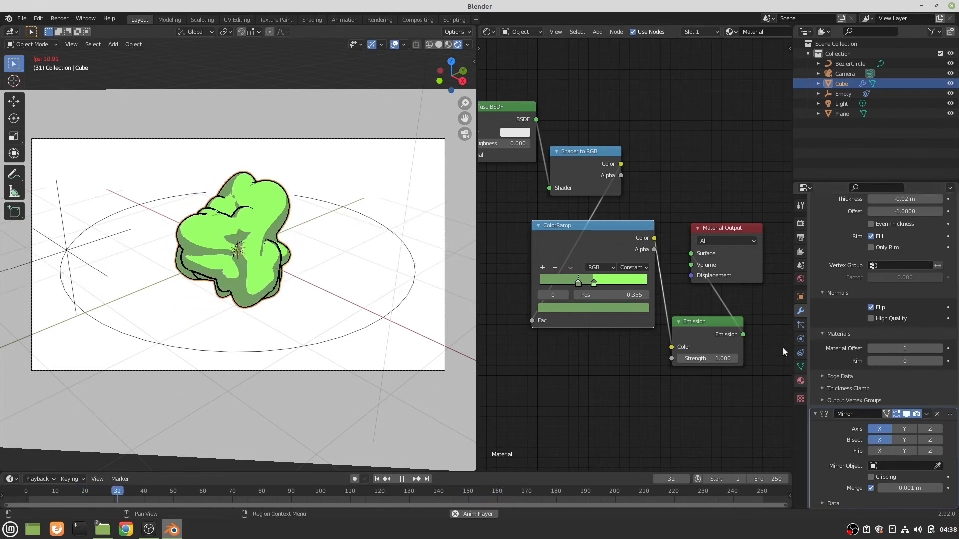
- Set the depth of the Clouds texture driving the blob's Displace modifier to 0 and stop the animation playback
{"action": "left_click", "coordinate": [283, 250]}
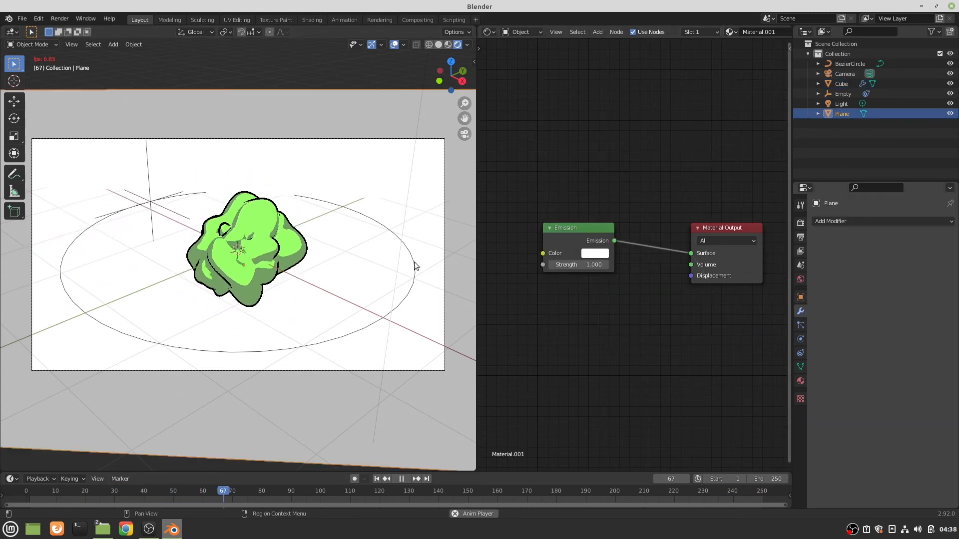
{"action": "left_click", "coordinate": [274, 245]}
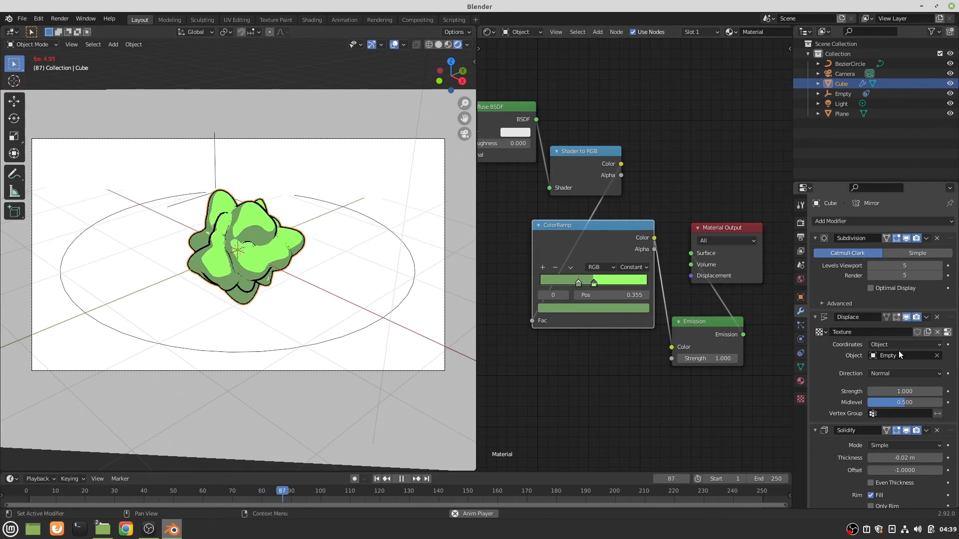
{"action": "scroll", "coordinate": [898, 350], "scroll_direction": "down", "scroll_amount": 3}
{"action": "scroll", "coordinate": [898, 344], "scroll_direction": "up", "scroll_amount": 3}
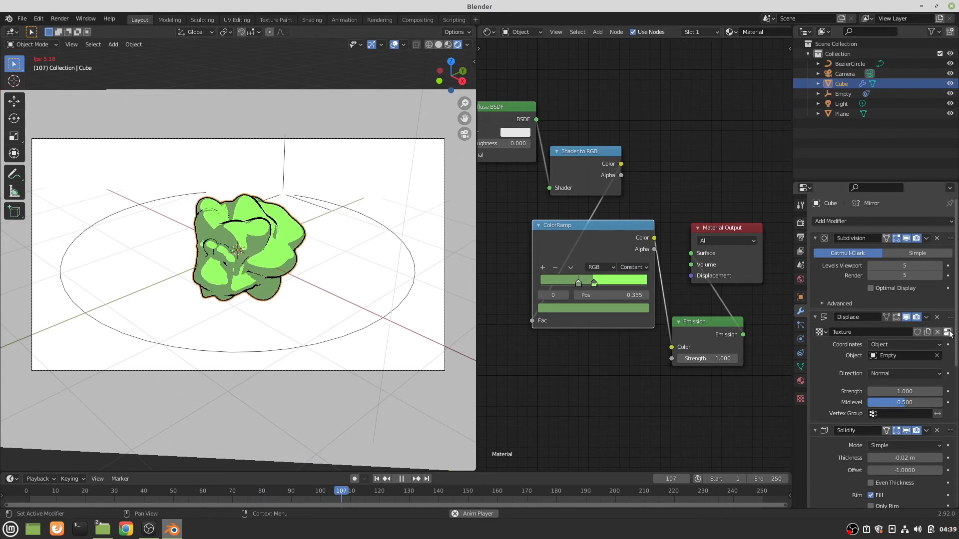
{"action": "left_click", "coordinate": [948, 332]}
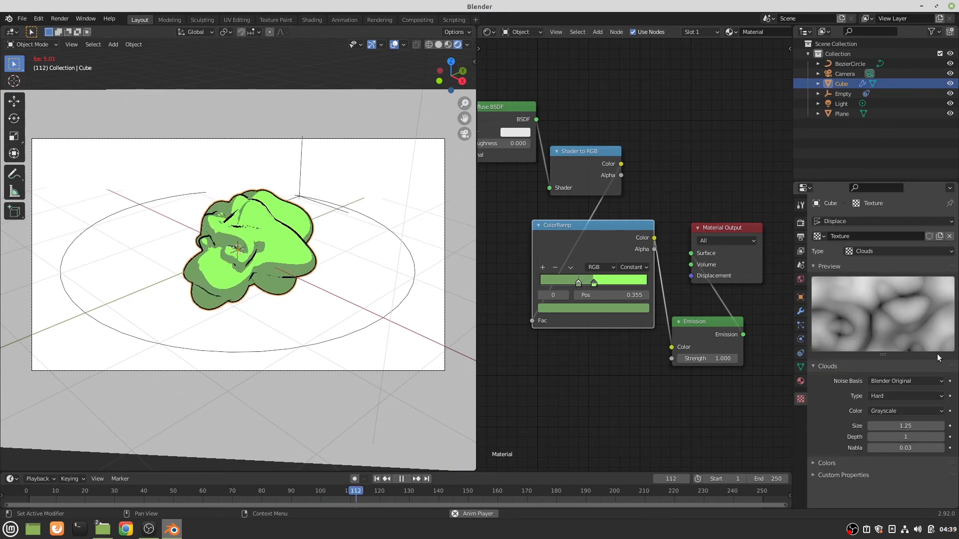
{"action": "left_click", "coordinate": [872, 438]}
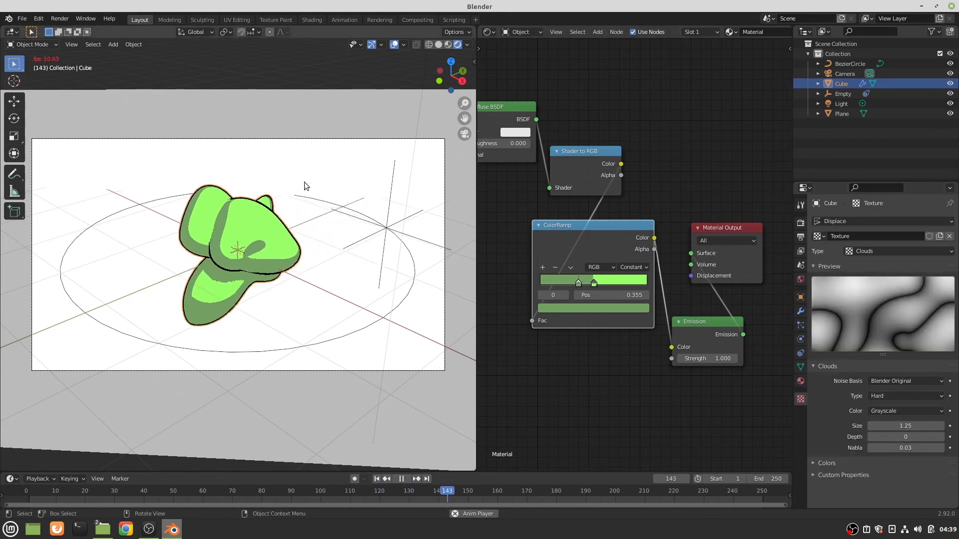
{"action": "key", "text": "Escape"}
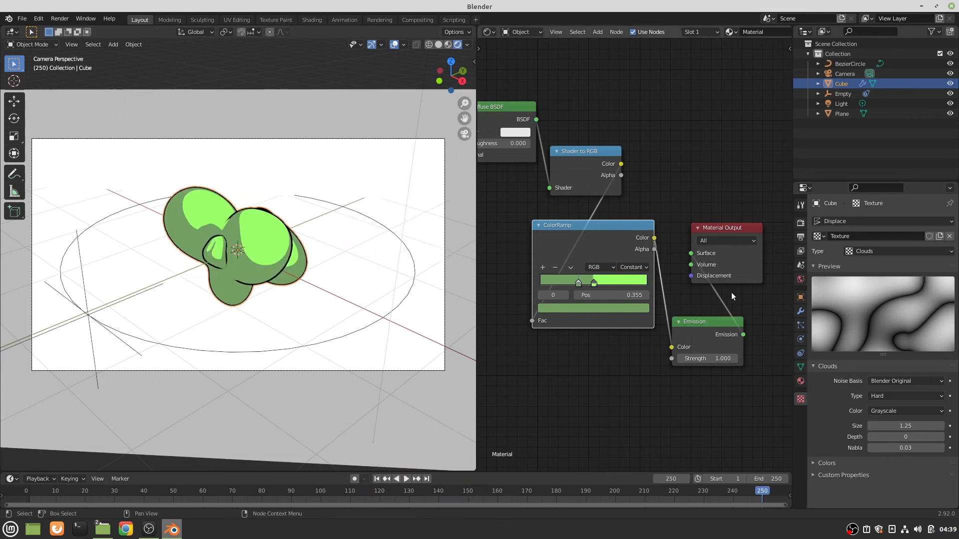
- Lower the blob's Subdivision modifier to 2 levels for both viewport and render
{"action": "left_click", "coordinate": [801, 311]}
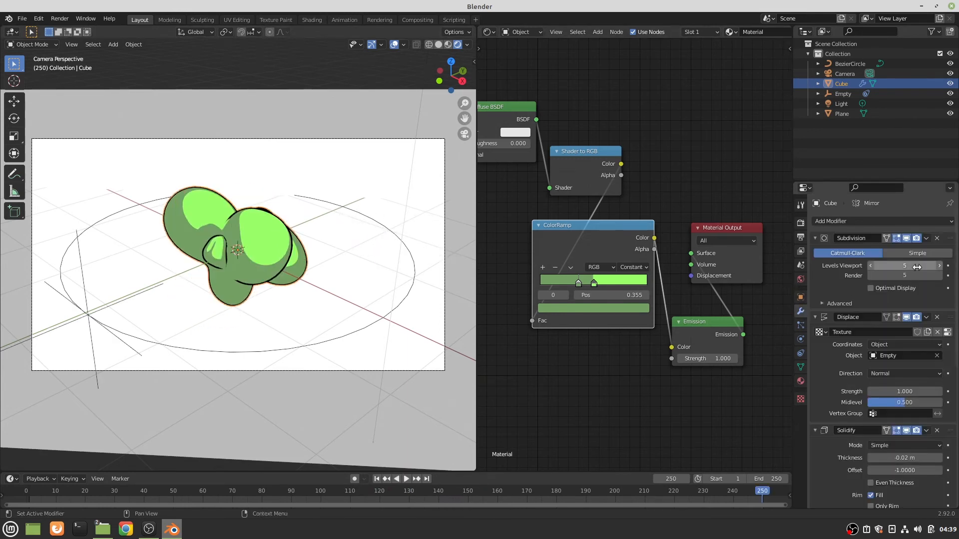
{"action": "left_click", "coordinate": [872, 265]}
{"action": "left_click", "coordinate": [872, 266]}
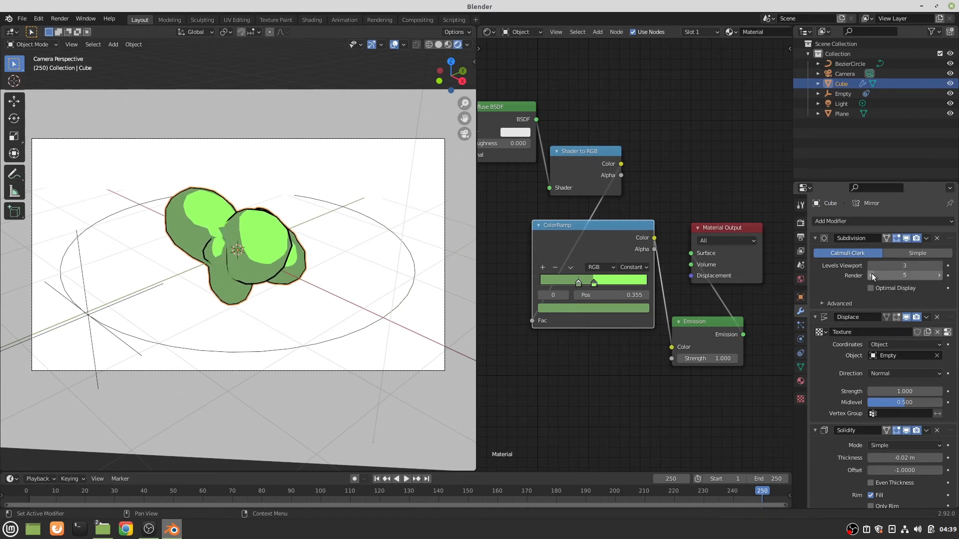
{"action": "left_click", "coordinate": [871, 275]}
{"action": "left_click", "coordinate": [871, 267]}
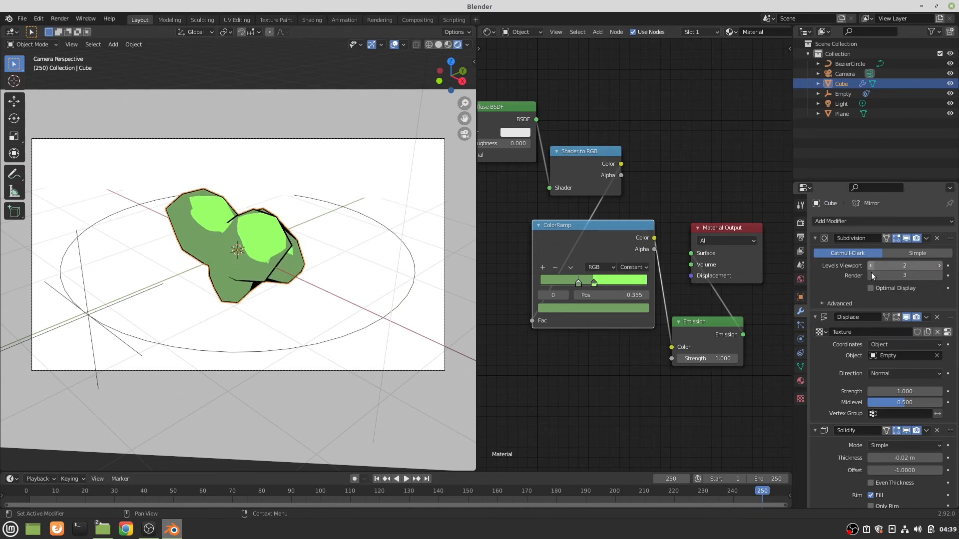
{"action": "left_click", "coordinate": [871, 275]}
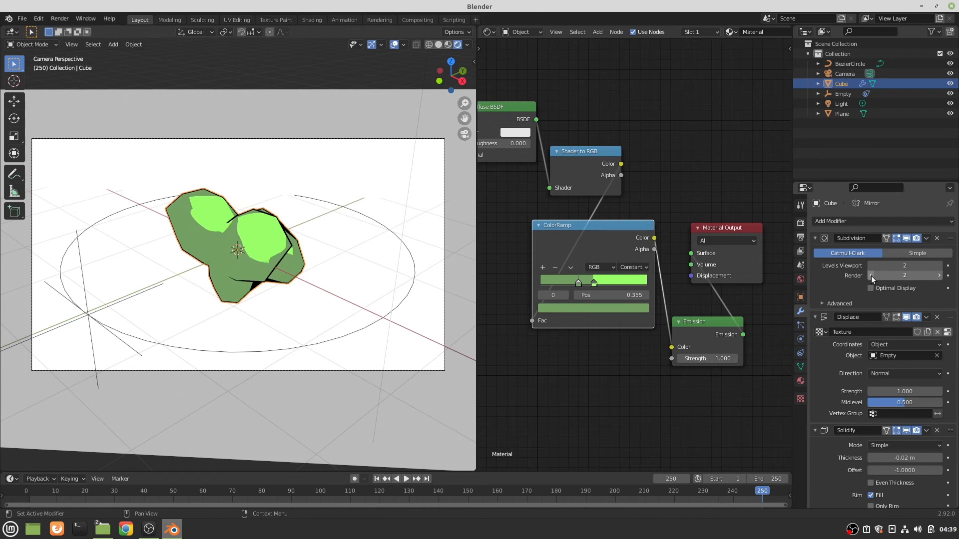
- Duplicate the blob's Subdivision modifier and set both copies to 3 levels for viewport and render
{"action": "left_click", "coordinate": [925, 239]}
{"action": "left_click", "coordinate": [904, 260]}
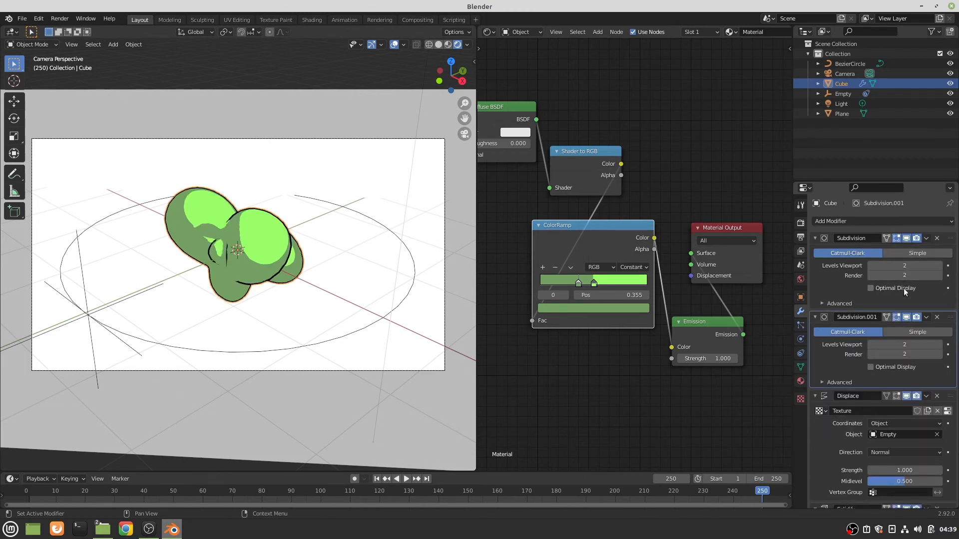
{"action": "left_click", "coordinate": [939, 267]}
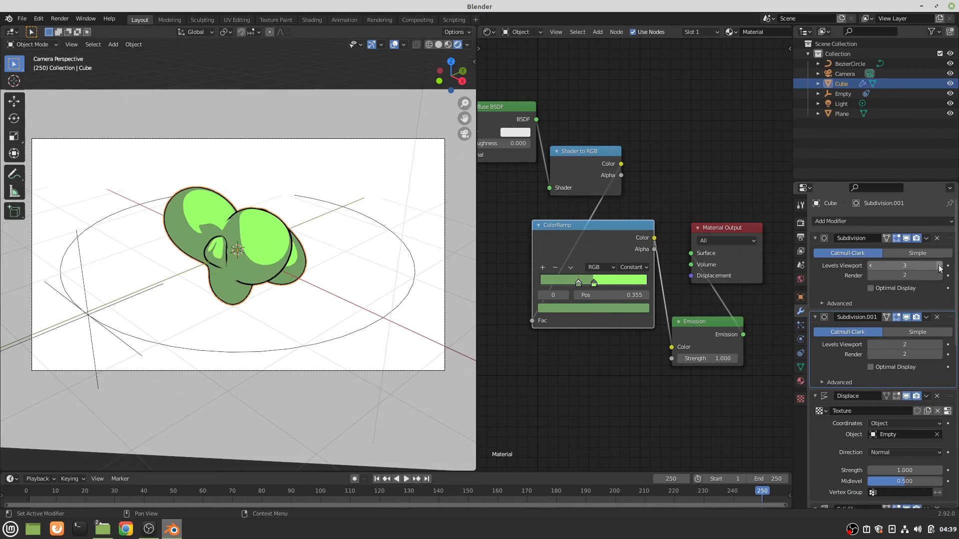
{"action": "left_click", "coordinate": [939, 275]}
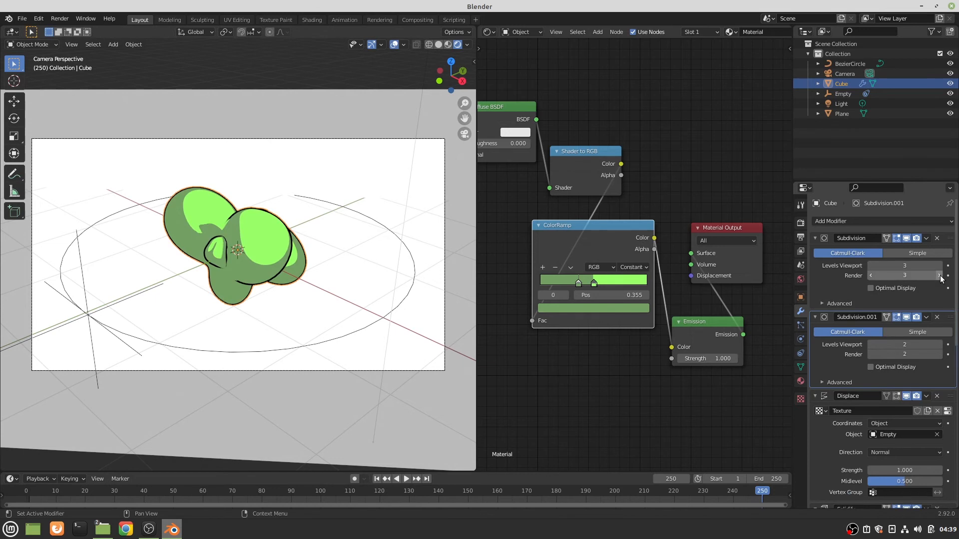
{"action": "left_click", "coordinate": [939, 344]}
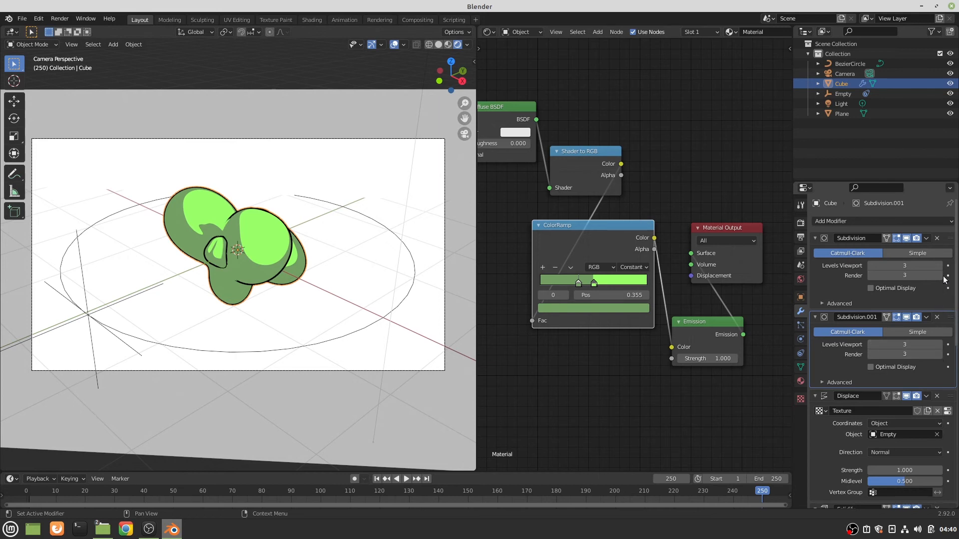
- Render the current frame as a still image and start rendering the full animation
{"action": "key", "text": "F12"}
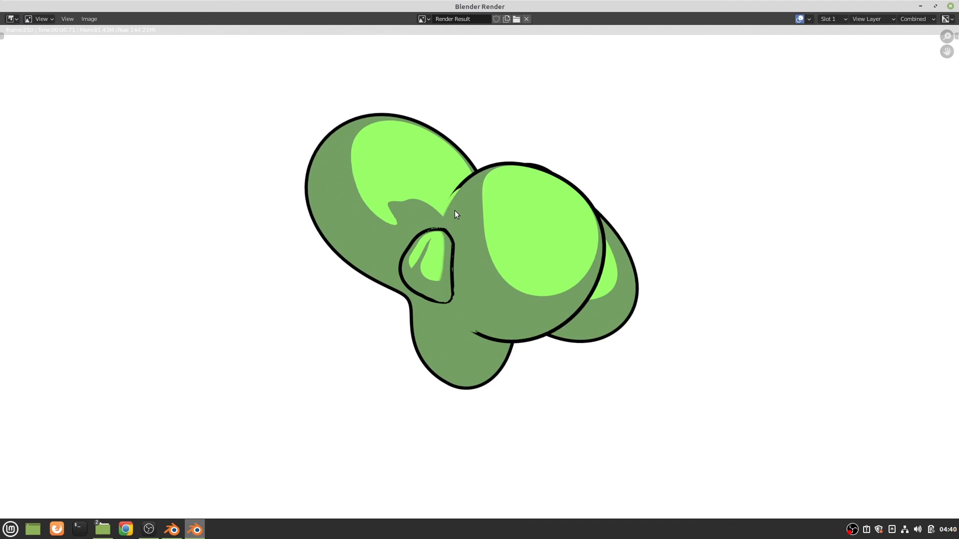
{"action": "key", "text": "ctrl+F12"}
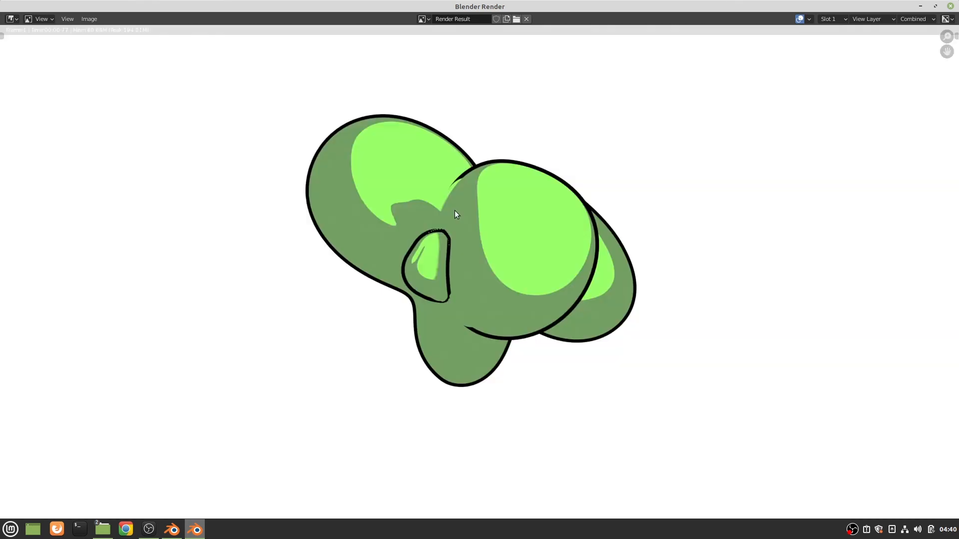